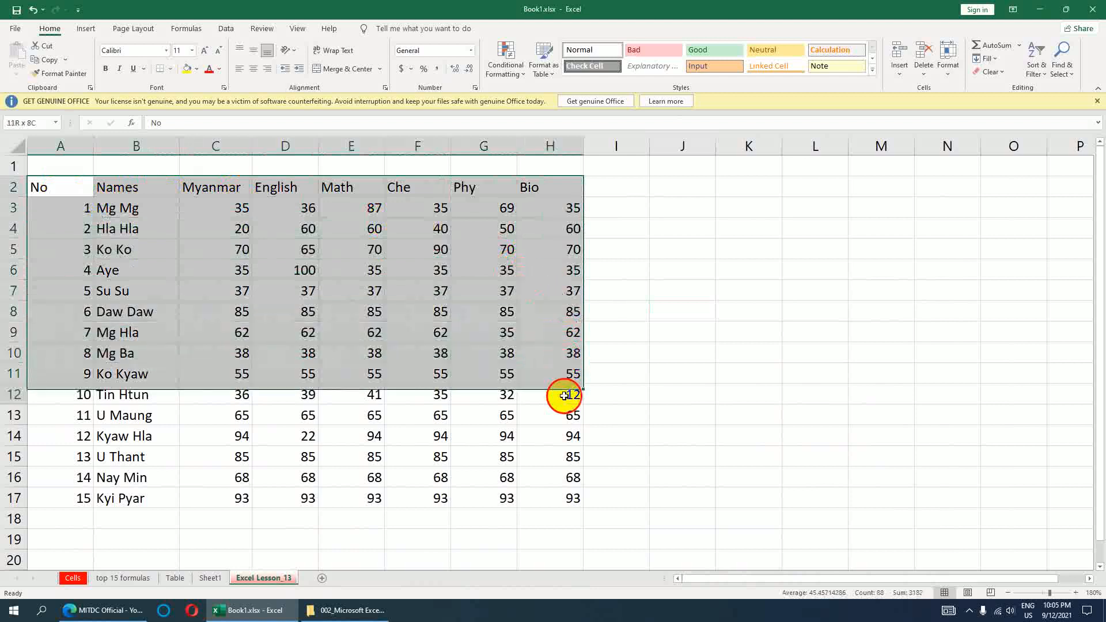
- Examine the marks table in A2:H17, checking each column header from No to Bio and the full data range
click(688, 314)
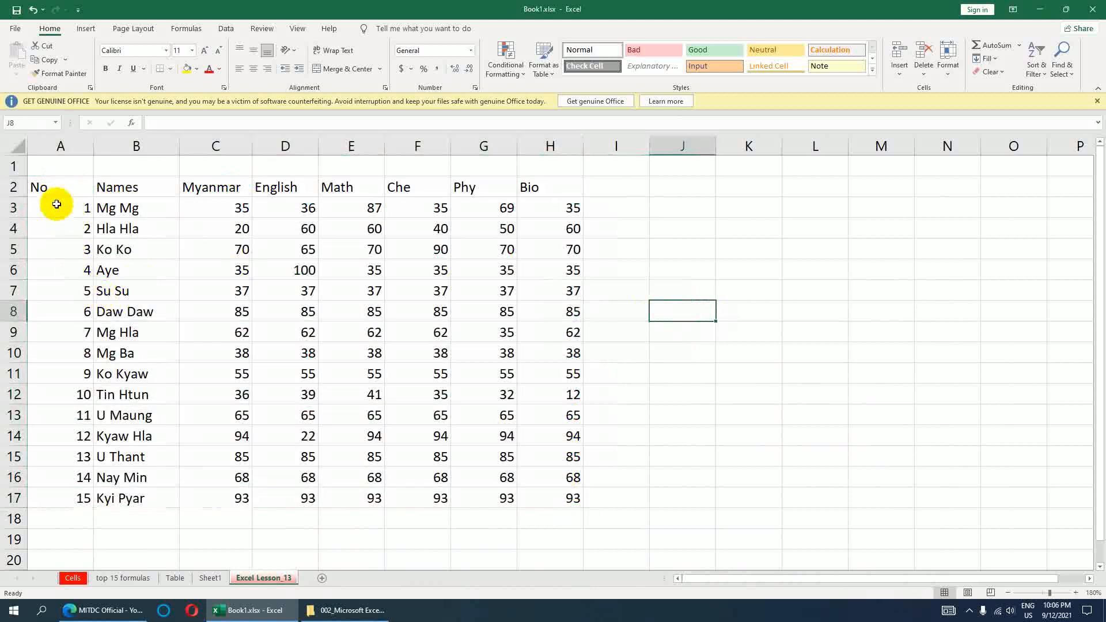
click(57, 185)
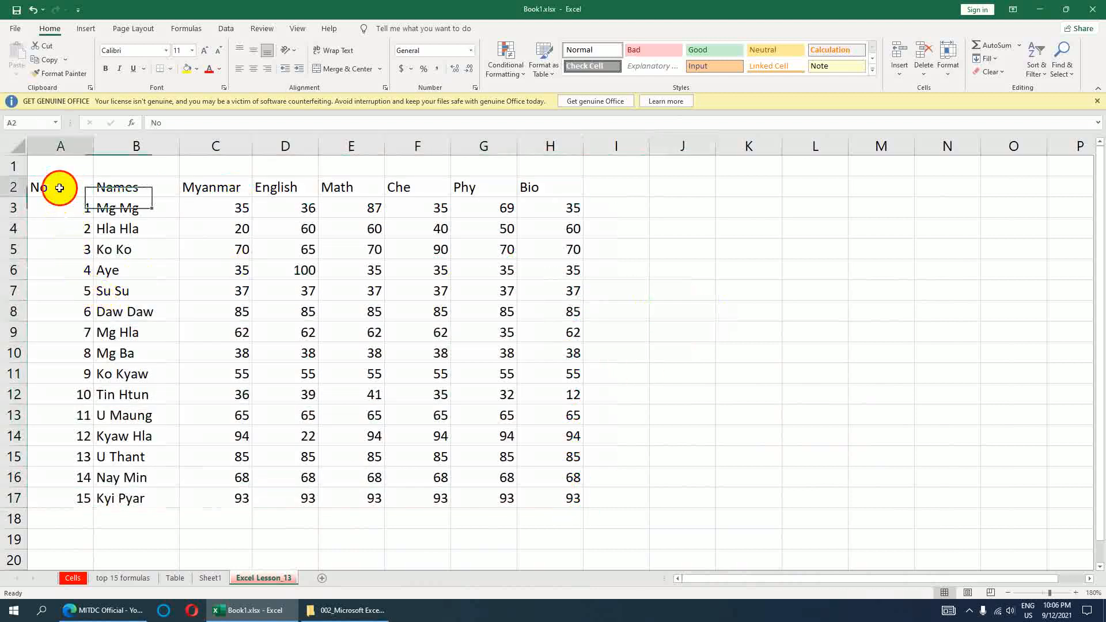
click(119, 187)
click(195, 186)
click(286, 186)
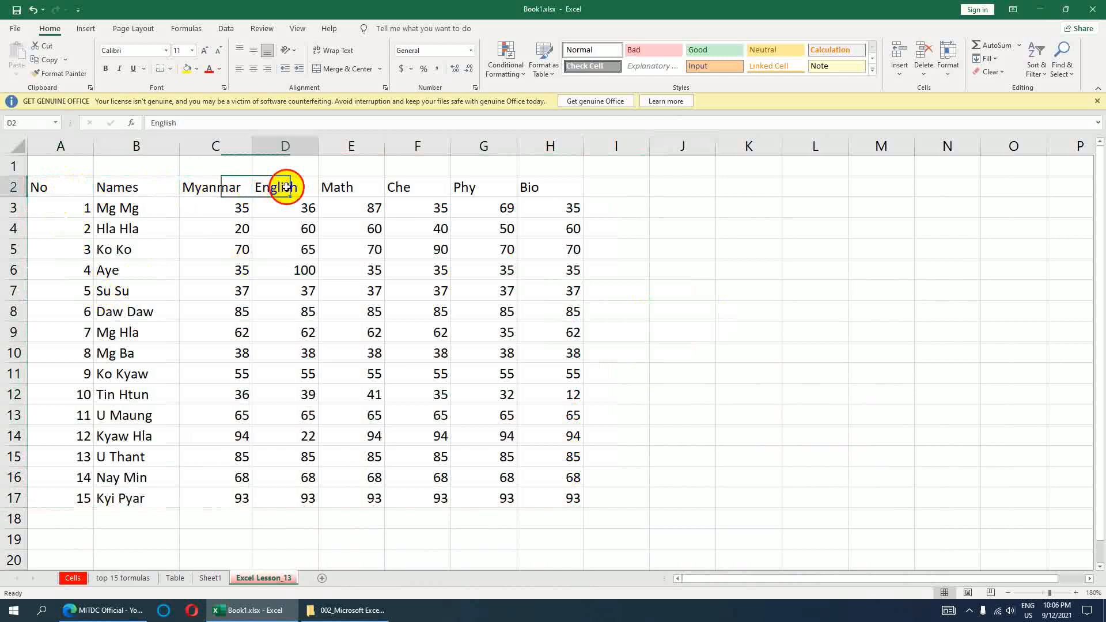
click(334, 185)
click(418, 186)
click(467, 190)
click(527, 185)
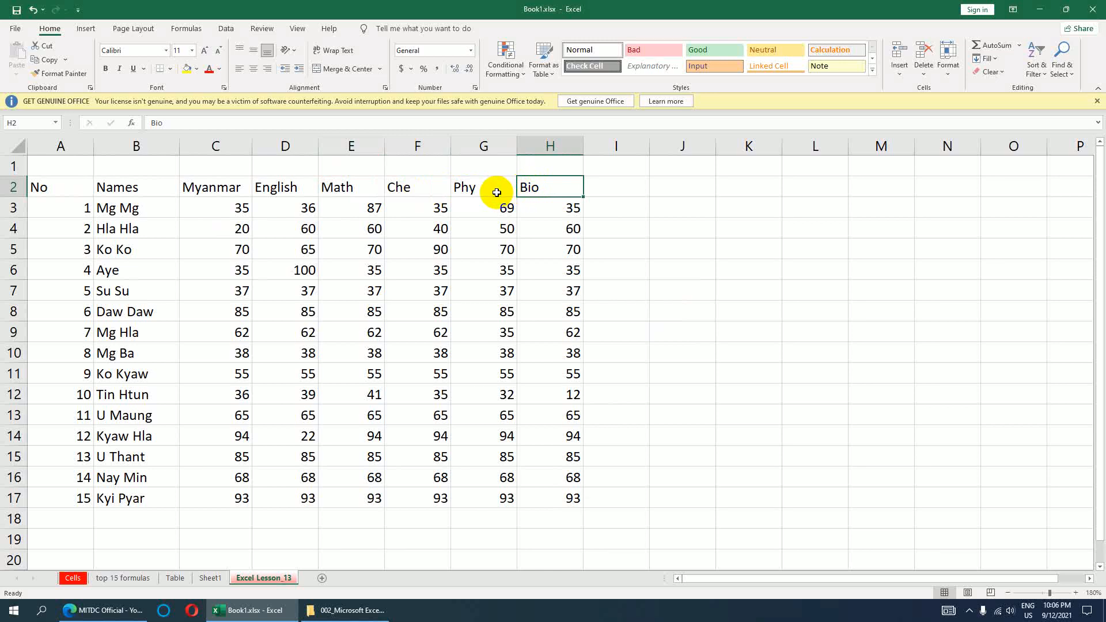
drag(211, 185, 502, 190)
click(141, 227)
click(127, 185)
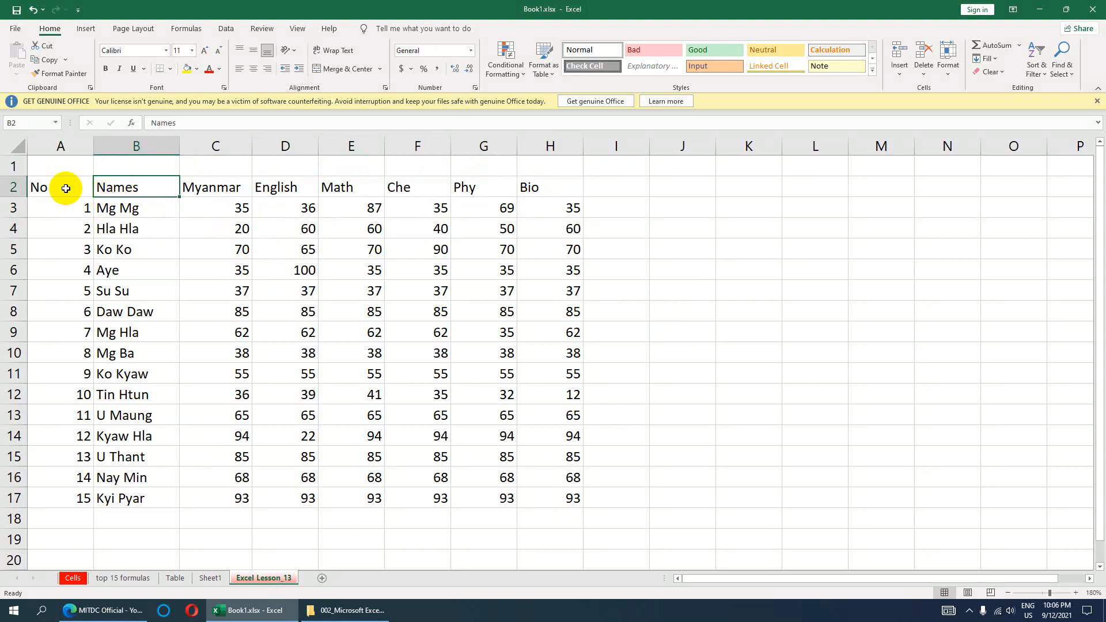
drag(50, 187, 529, 486)
click(551, 395)
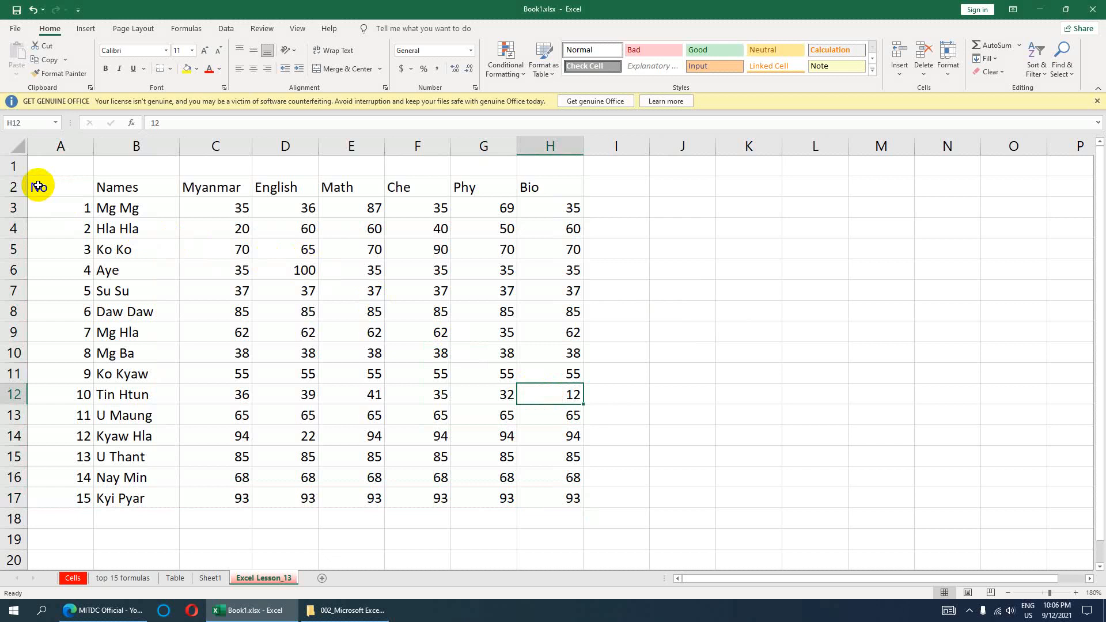
drag(32, 183, 556, 485)
click(543, 429)
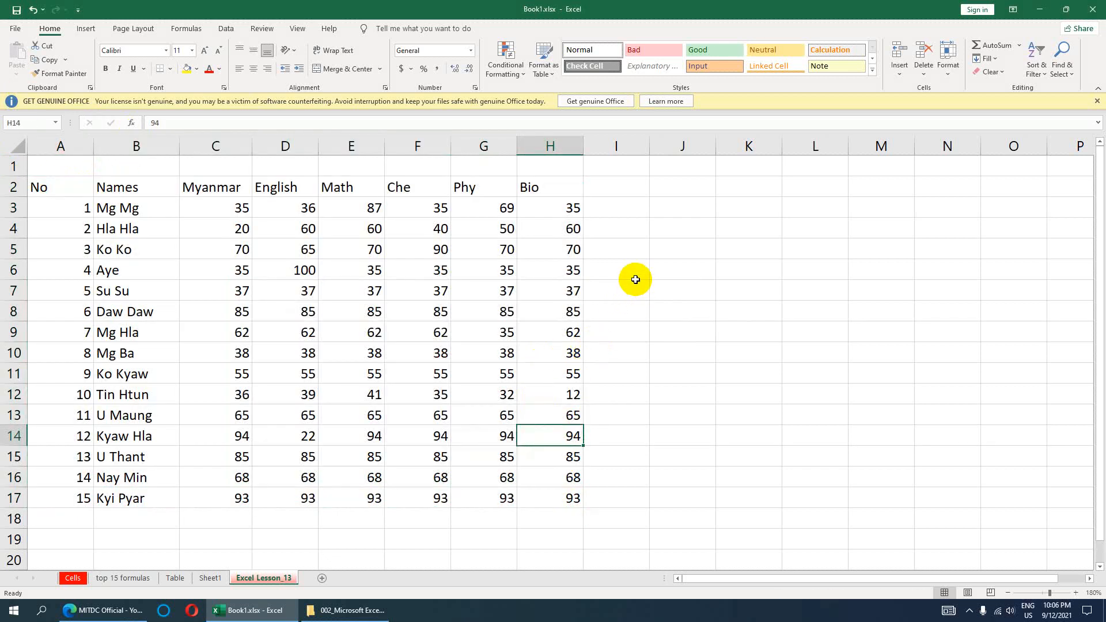
click(334, 211)
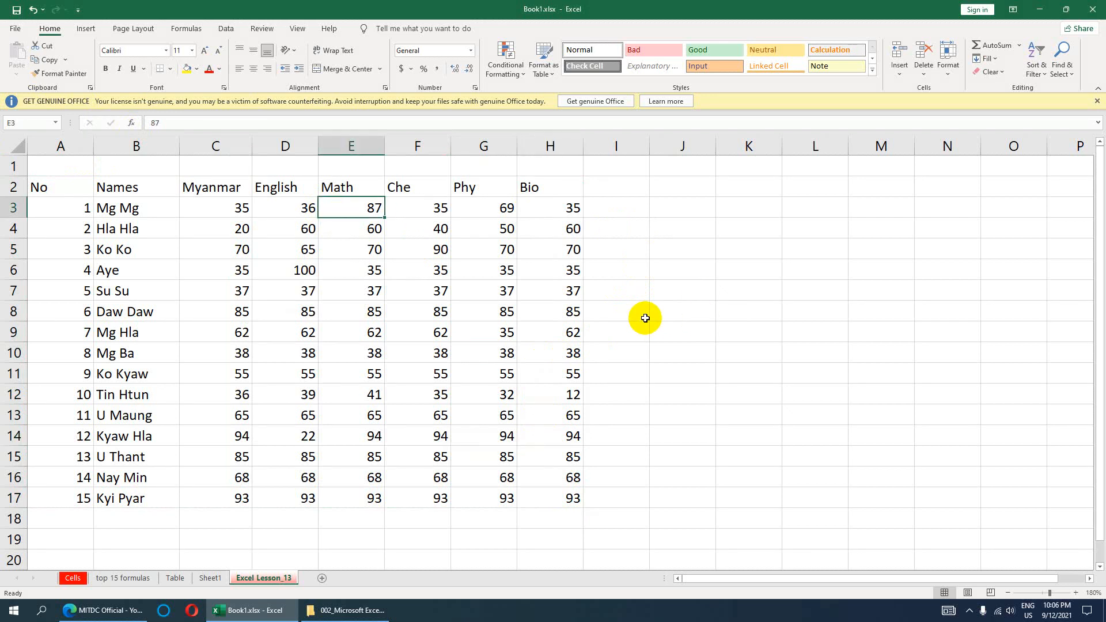
drag(55, 185, 556, 499)
click(766, 297)
click(818, 288)
click(835, 271)
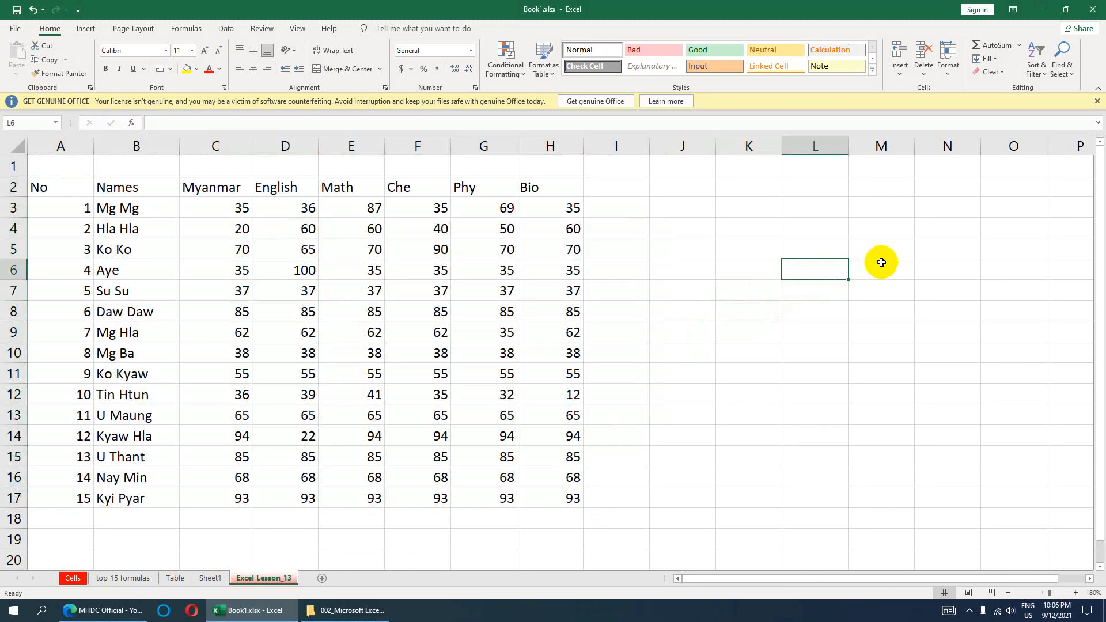
click(887, 270)
click(922, 270)
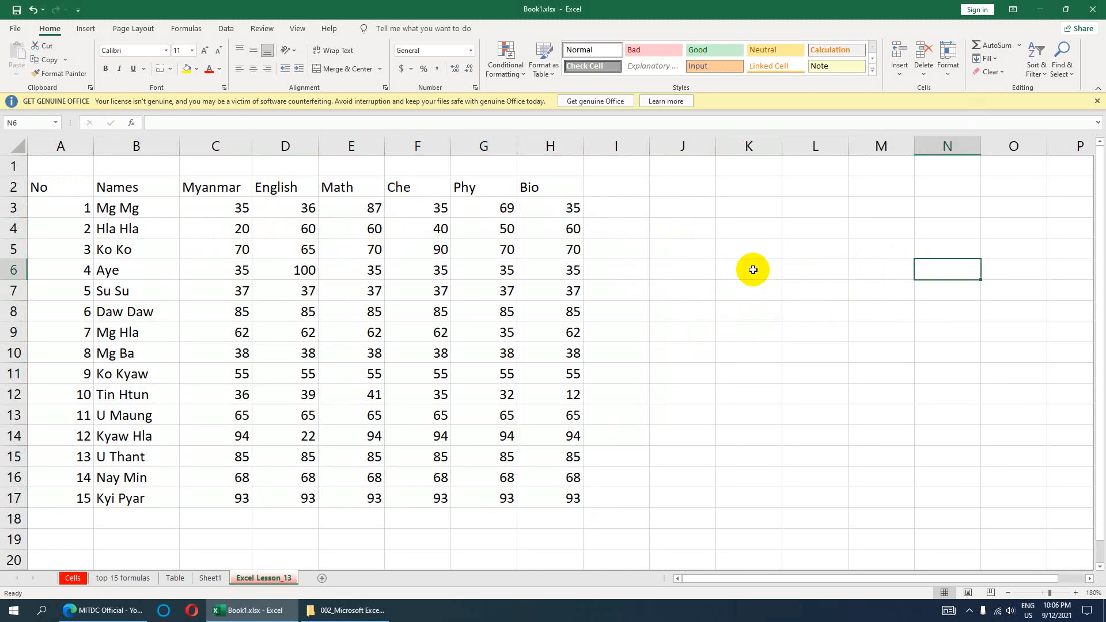
click(680, 228)
click(749, 228)
click(805, 206)
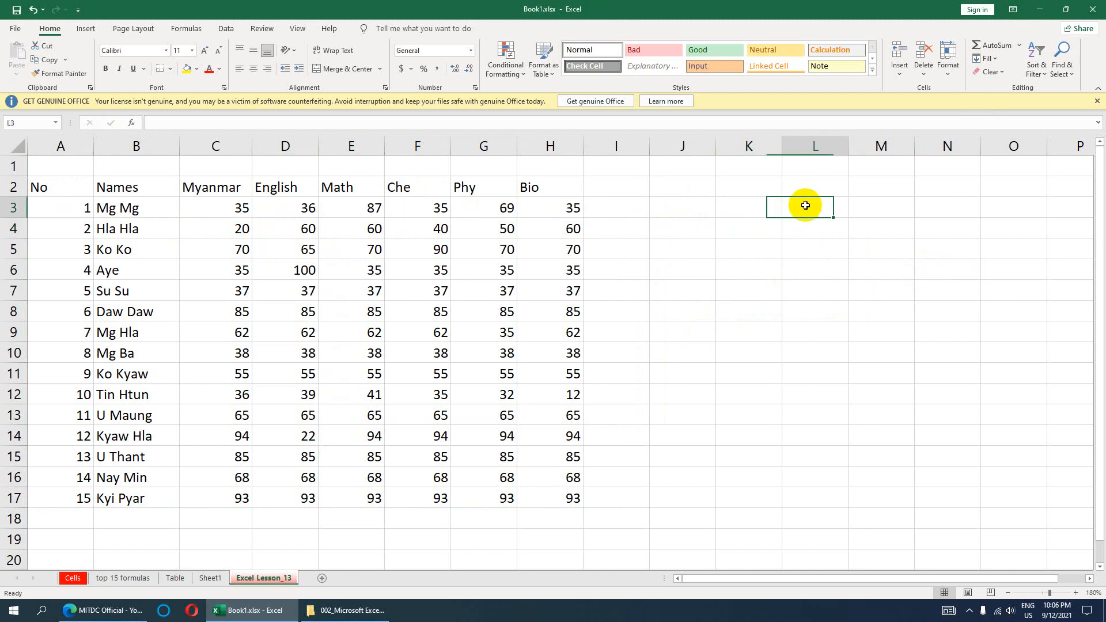
click(870, 230)
click(706, 268)
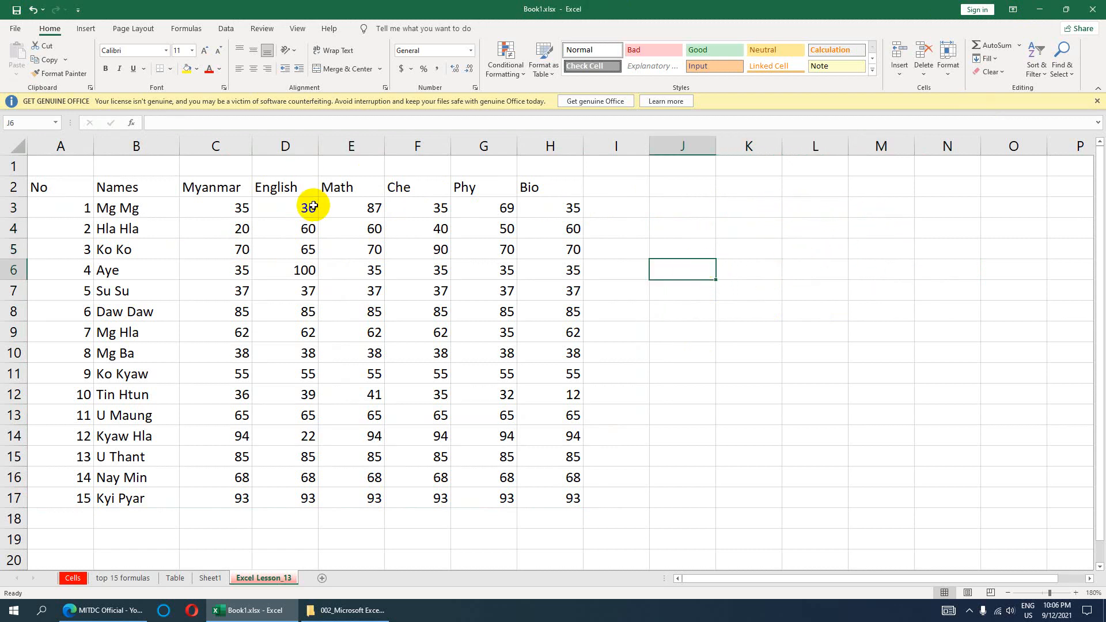
- Turn off the gridlines on the Excel Lesson_13 sheet
click(297, 28)
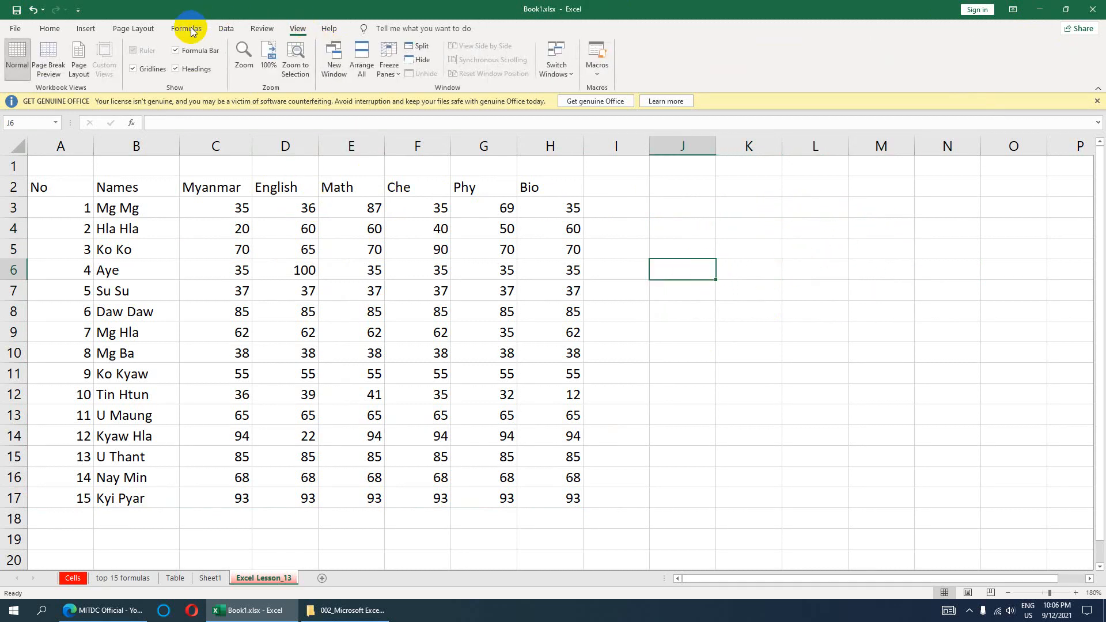
click(133, 69)
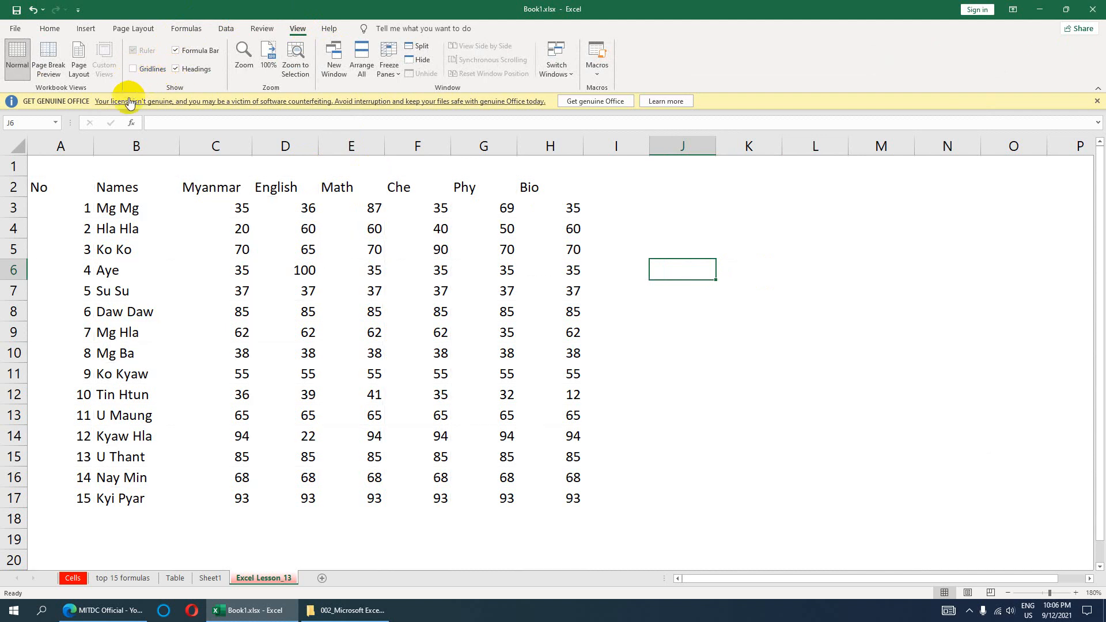
click(680, 331)
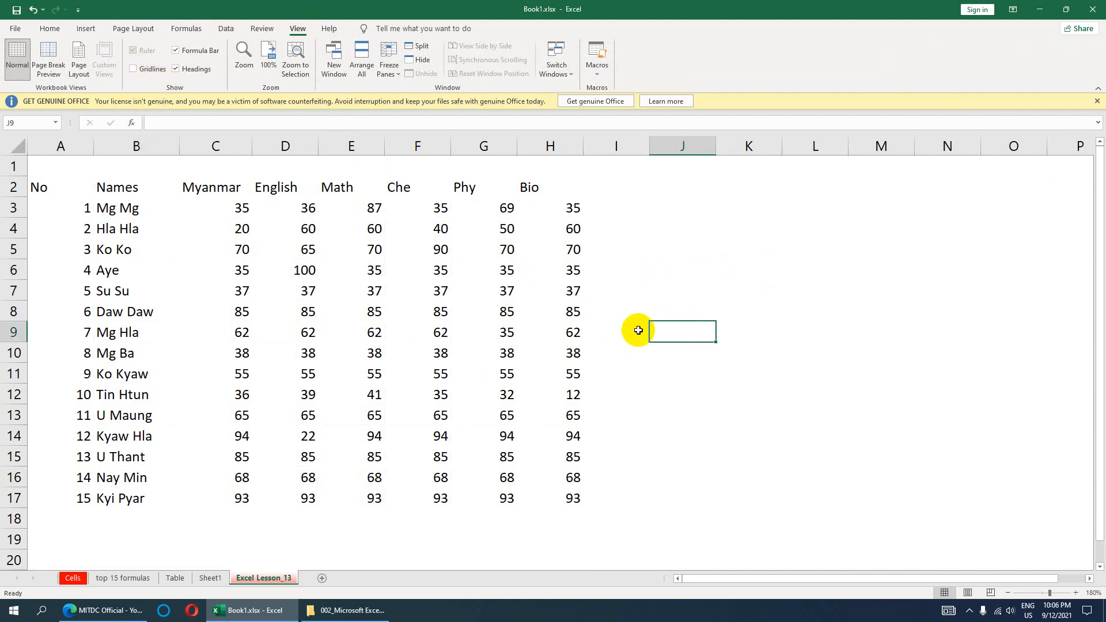
- Apply All Borders to the marks table in A2:H17
drag(35, 185, 566, 491)
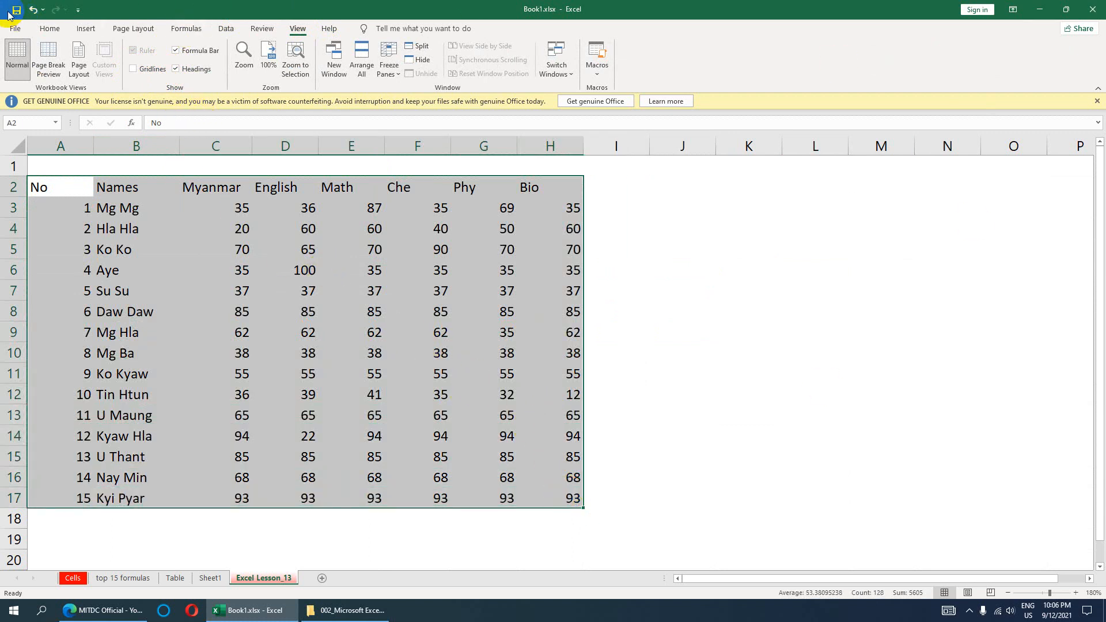
click(50, 29)
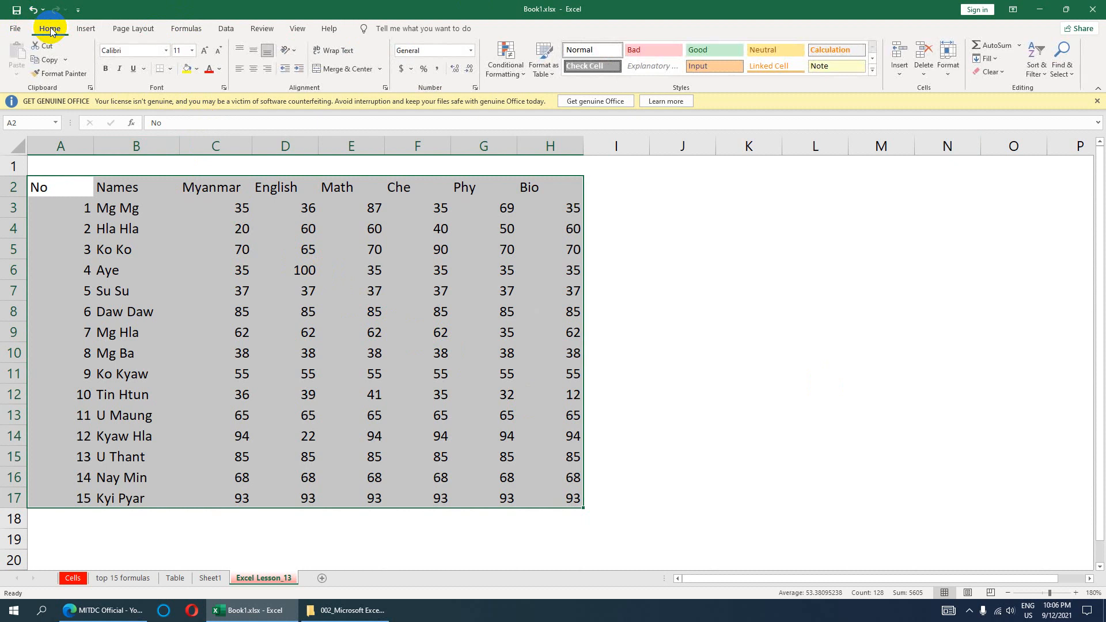
click(169, 70)
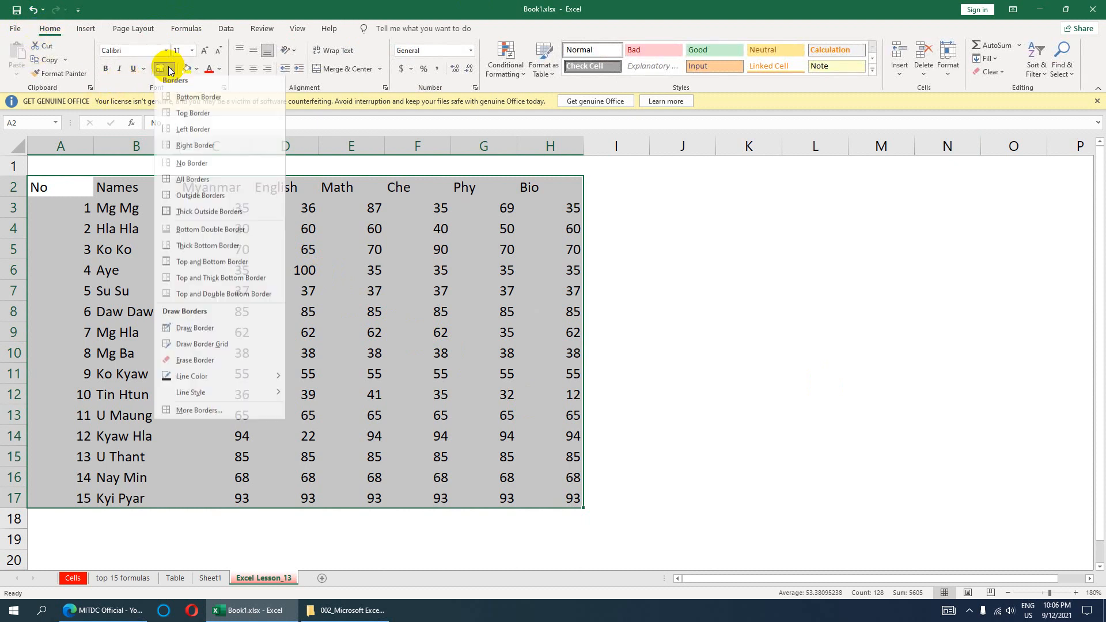
click(192, 186)
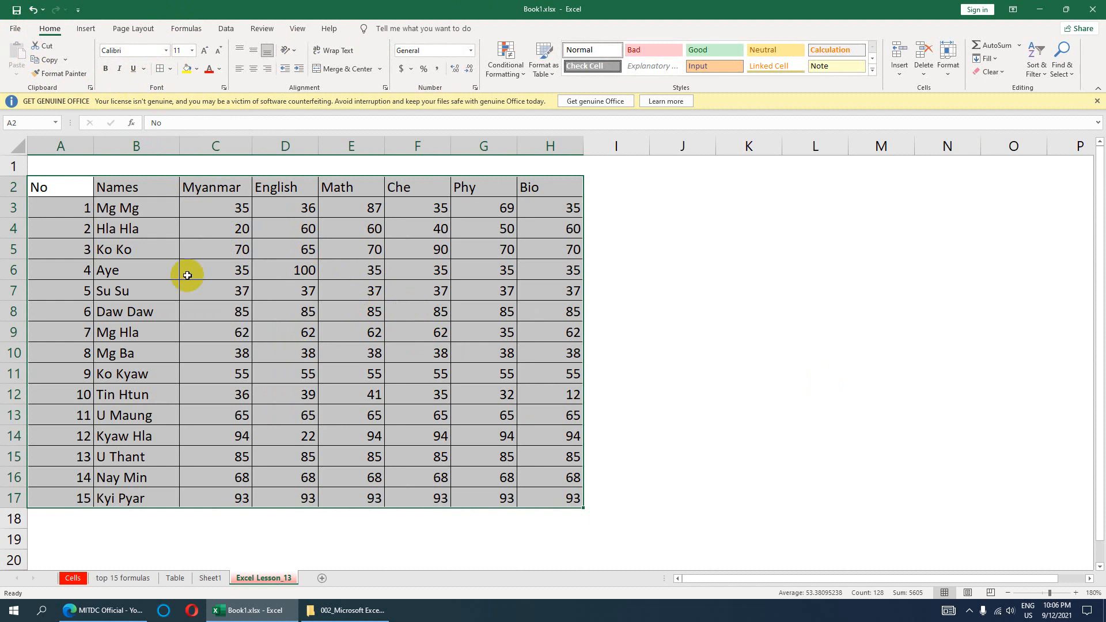
click(91, 207)
- Change all borders of the table in A2:H17 to the double line style
drag(71, 185, 551, 507)
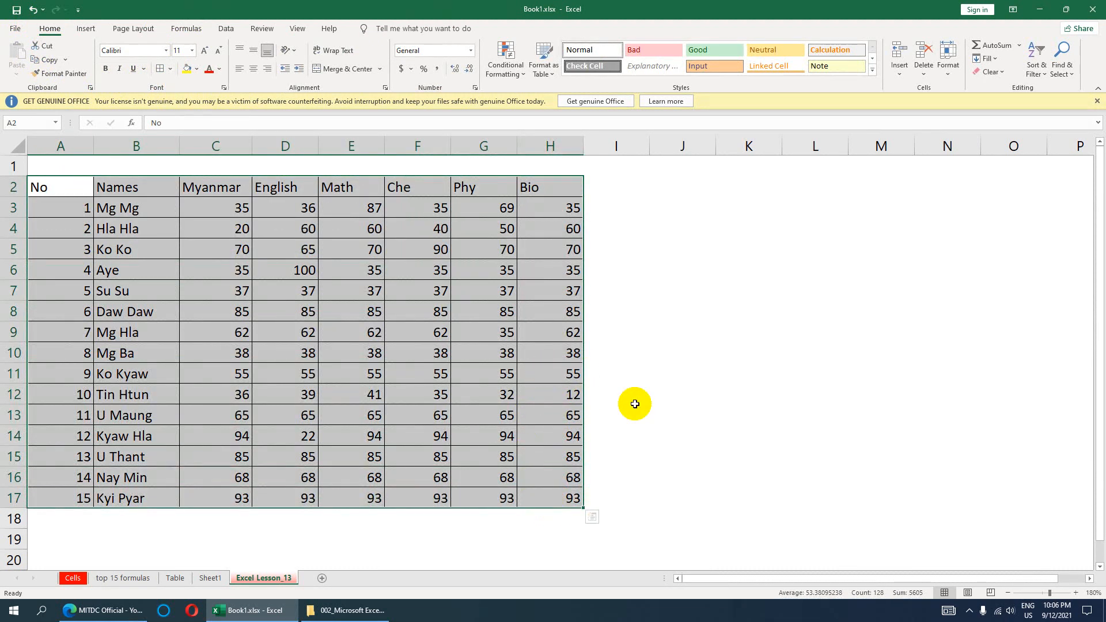
click(49, 183)
drag(49, 184, 542, 497)
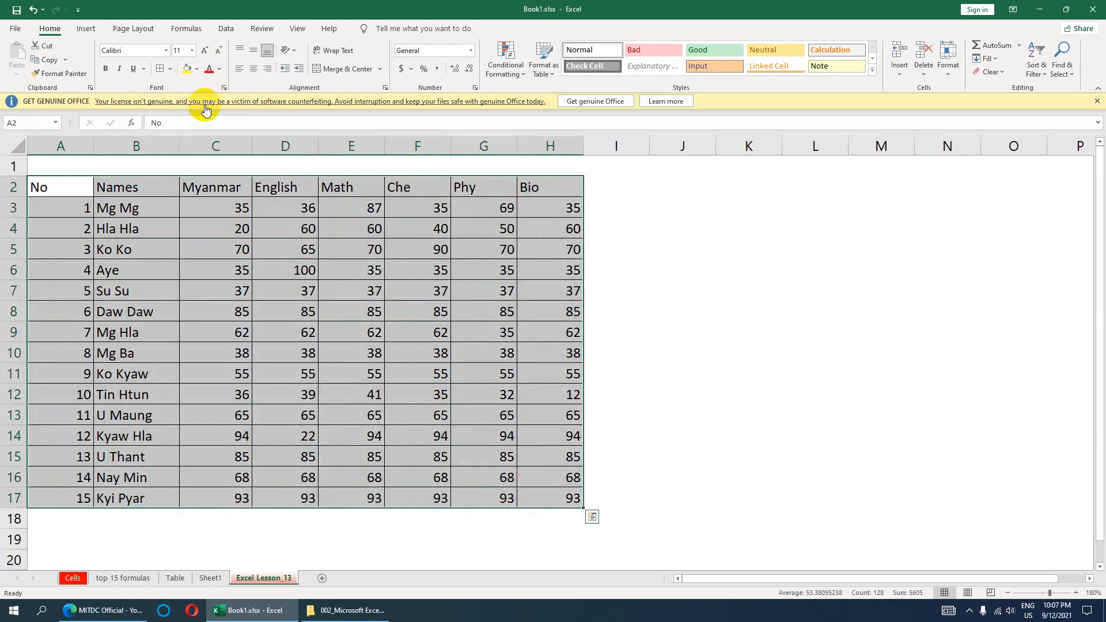
drag(61, 183, 524, 496)
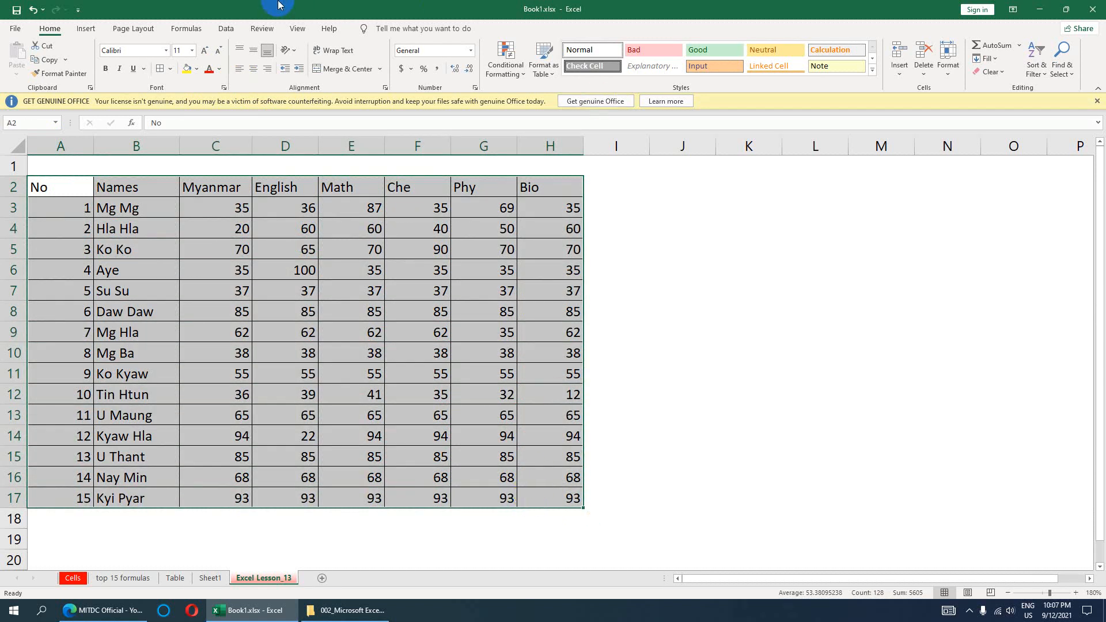
click(171, 69)
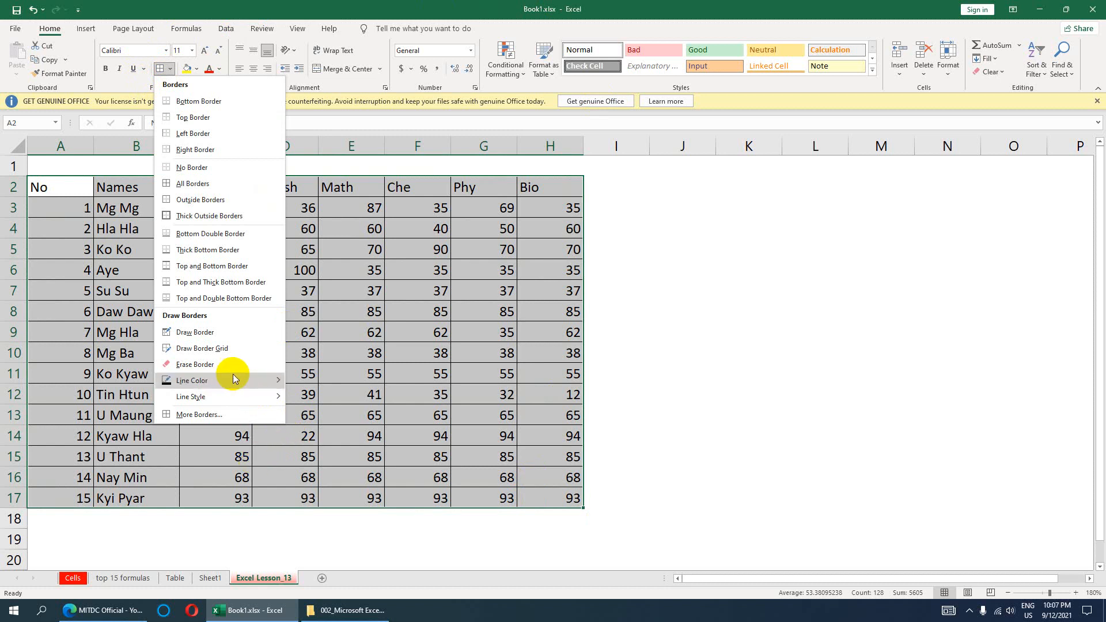
mouse_move(254, 397)
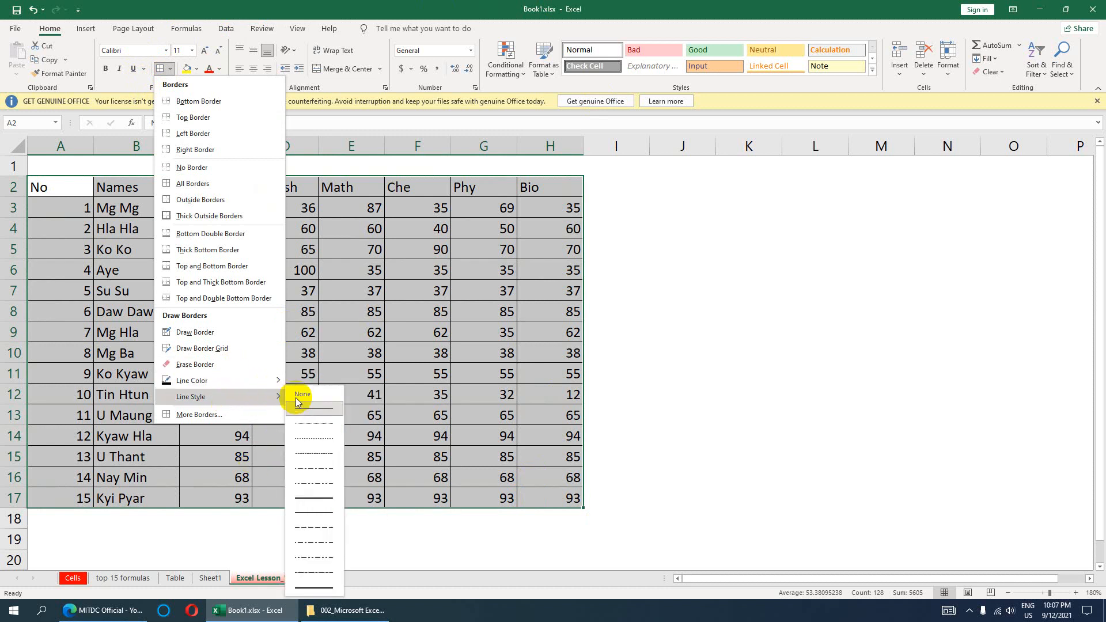
click(310, 497)
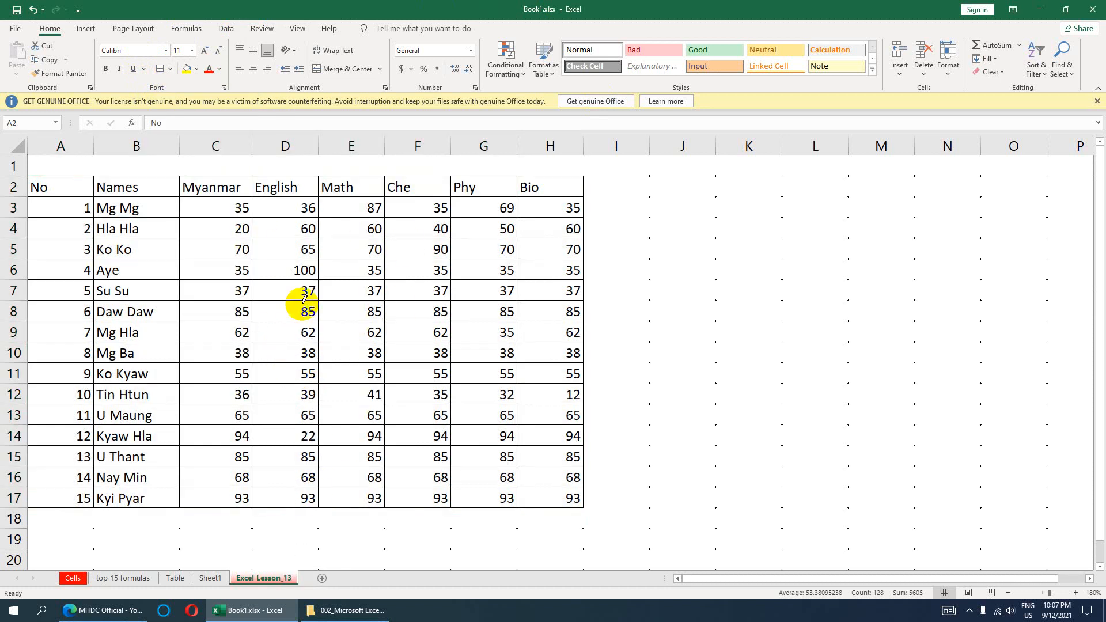
click(159, 69)
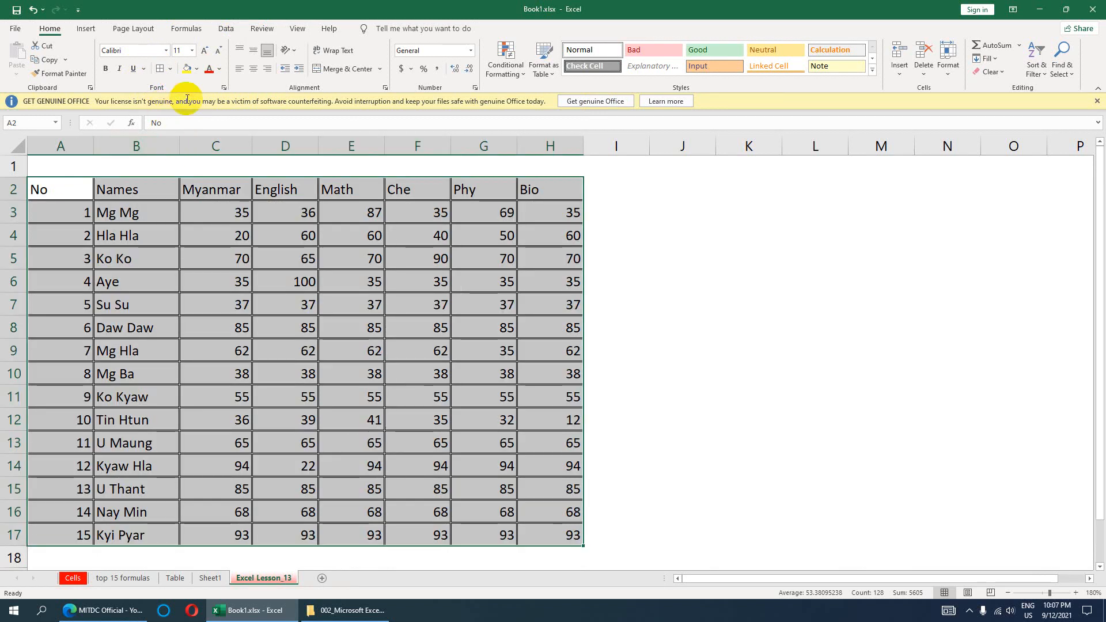
click(310, 276)
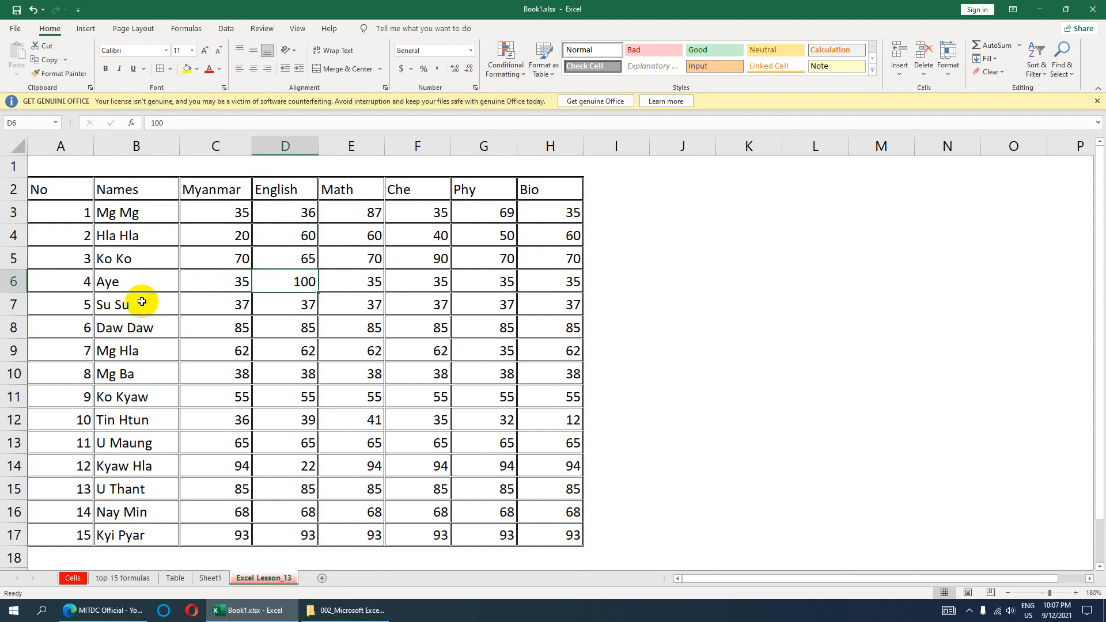
click(376, 323)
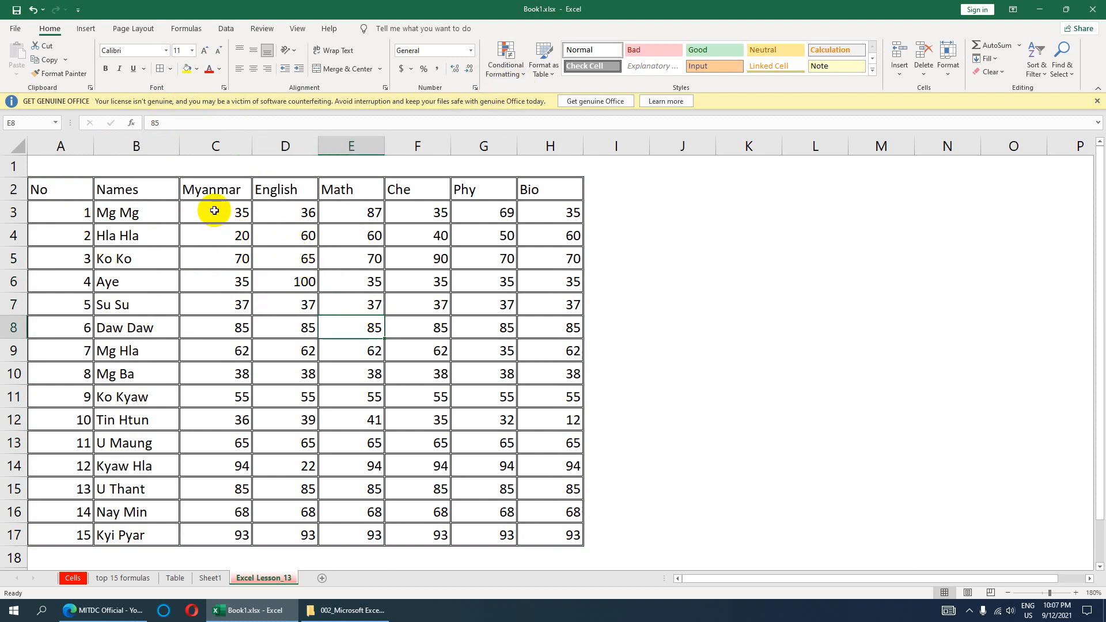
- Try a Greater Than 40 highlight rule with Green Fill with Dark Green Text on the marks in C3:H17
drag(208, 210, 548, 526)
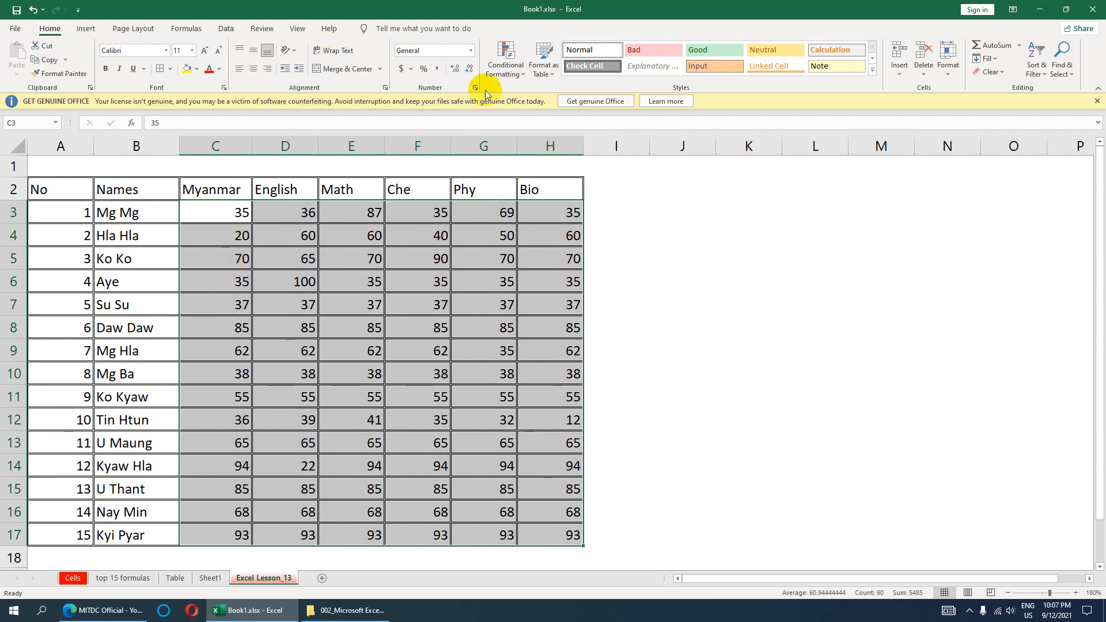
click(501, 54)
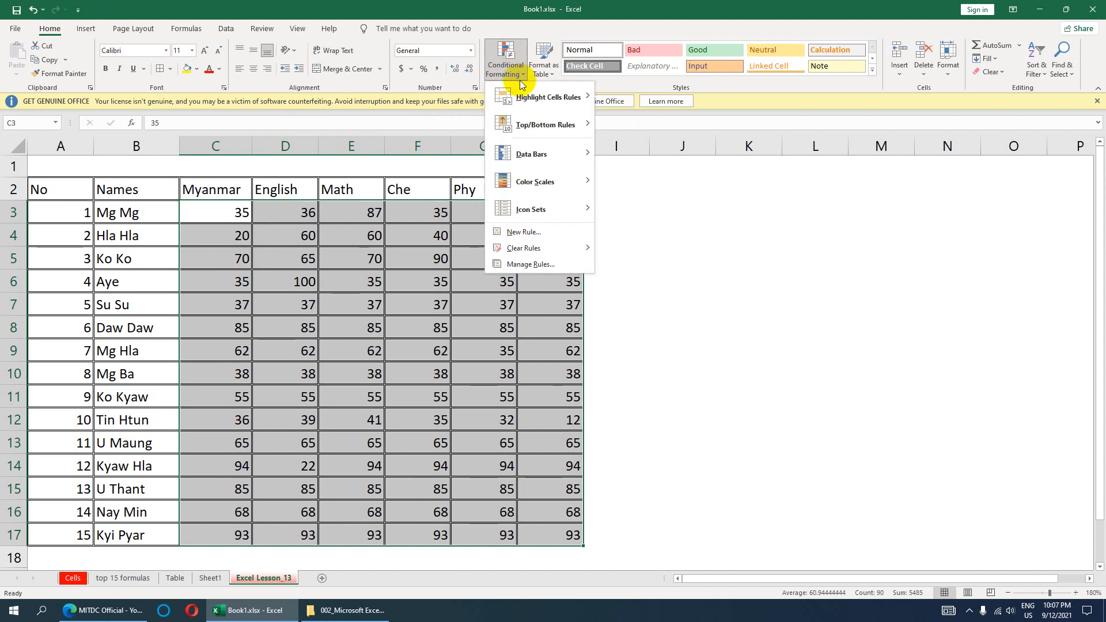
mouse_move(524, 97)
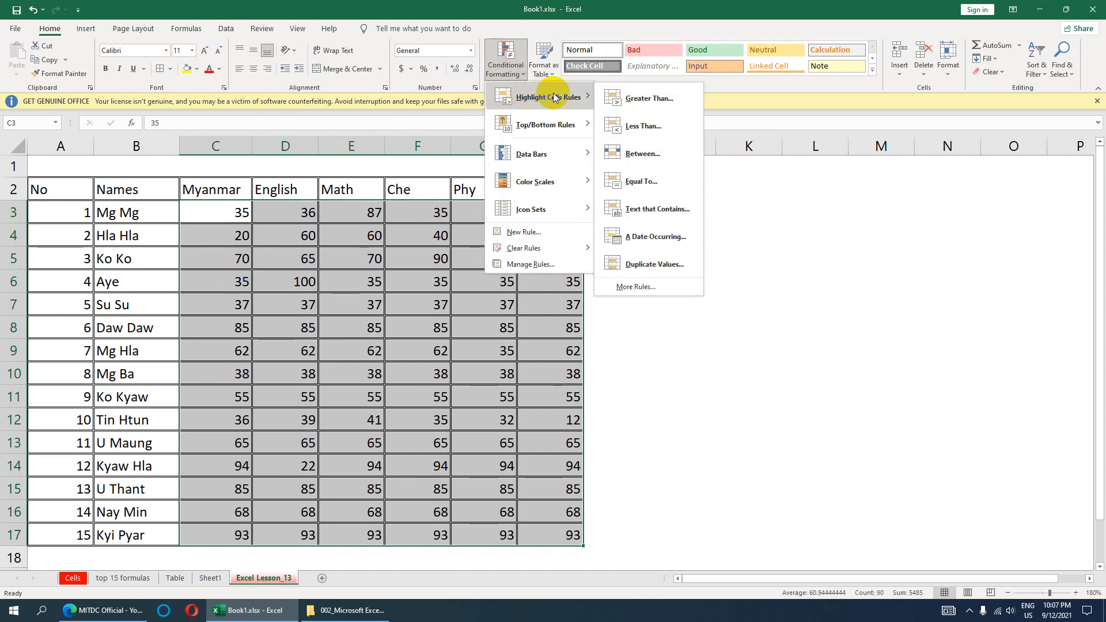
click(652, 98)
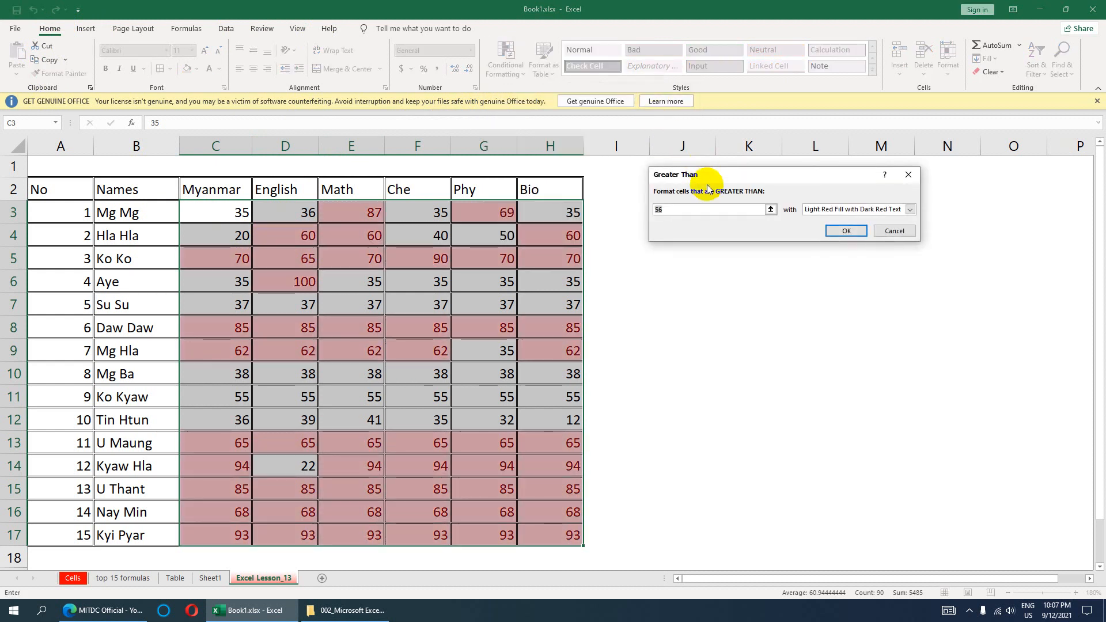
drag(719, 173, 697, 169)
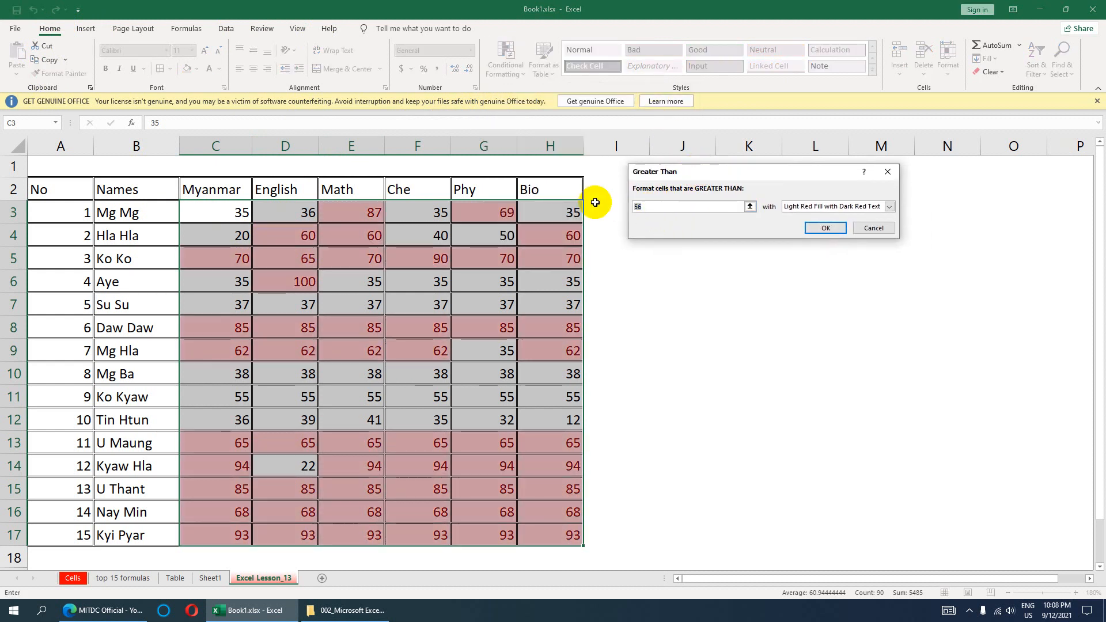
text(40)
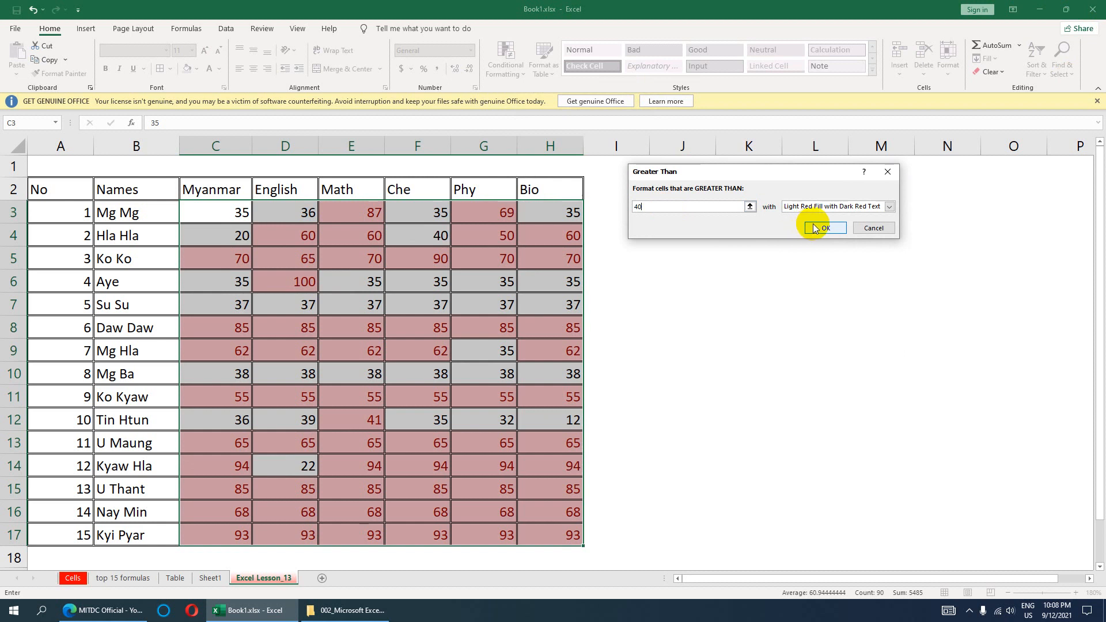
click(890, 206)
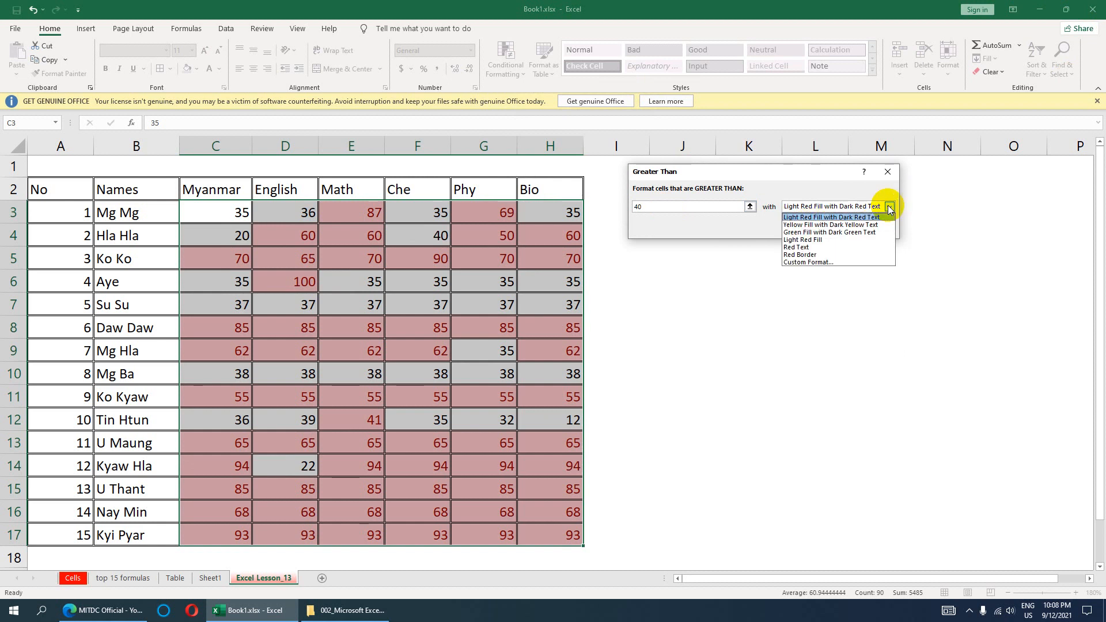
click(845, 232)
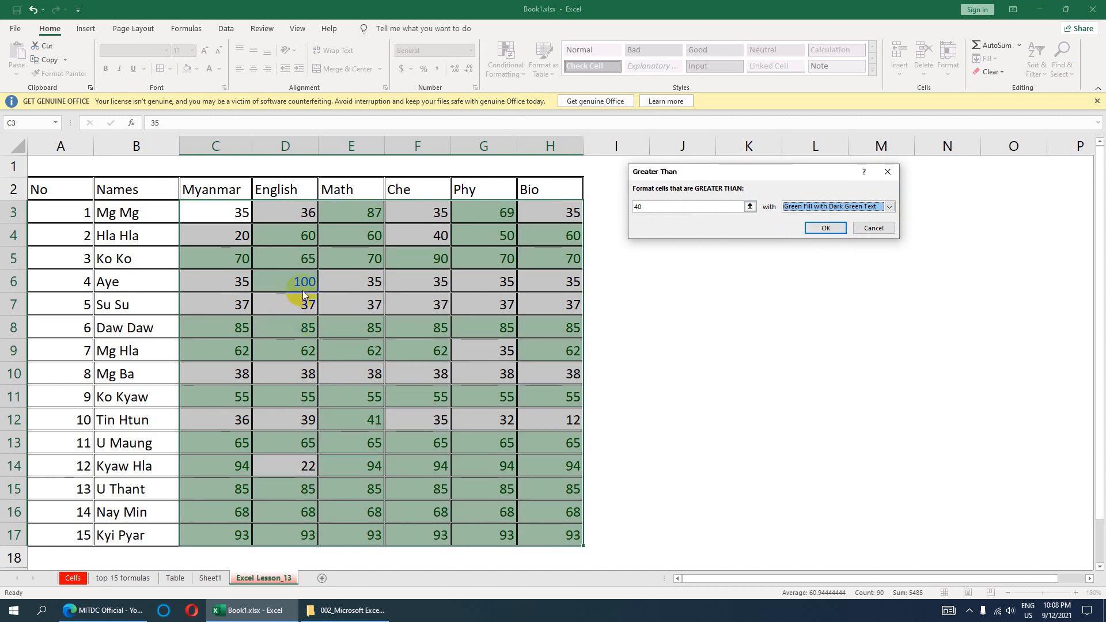
click(657, 204)
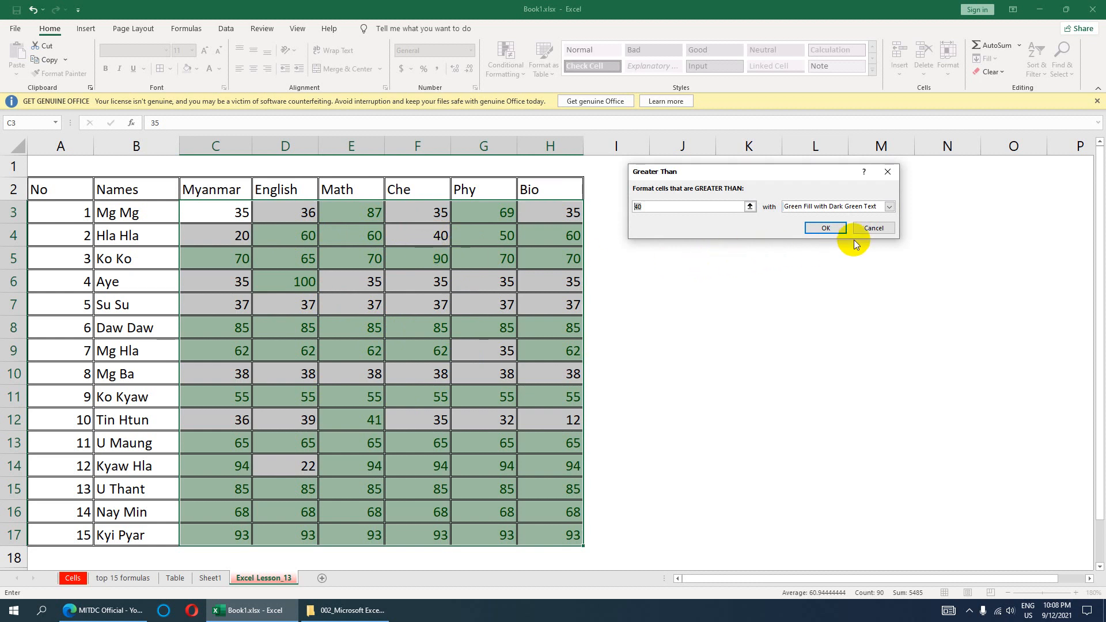
click(872, 229)
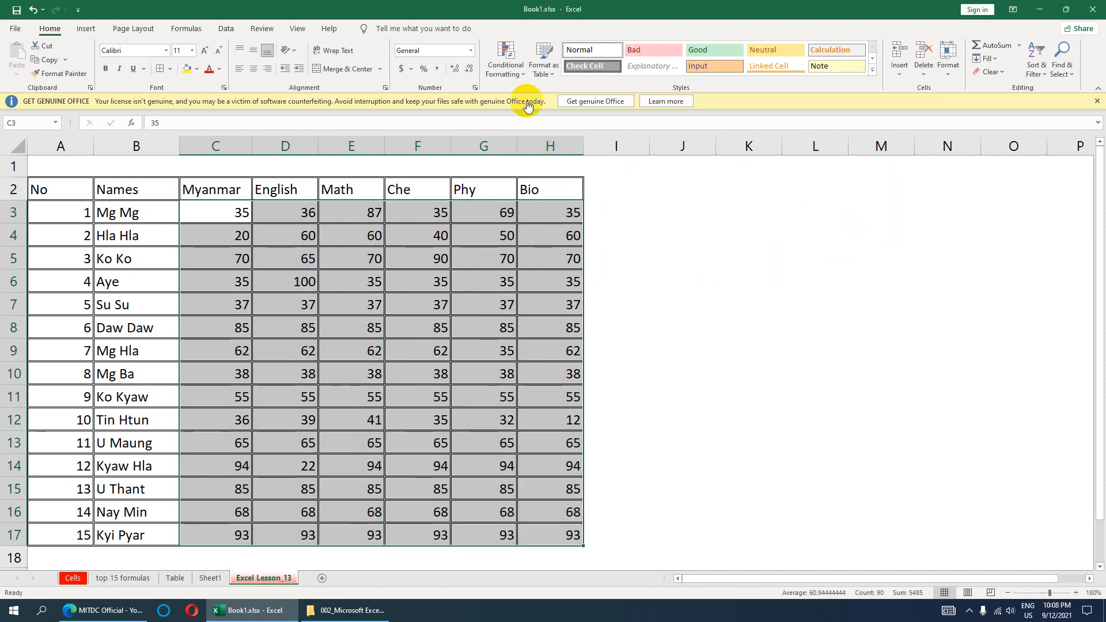
- Highlight the marks in C3:H17 that are less than 40 with Light Red Fill with Dark Red Text
click(507, 53)
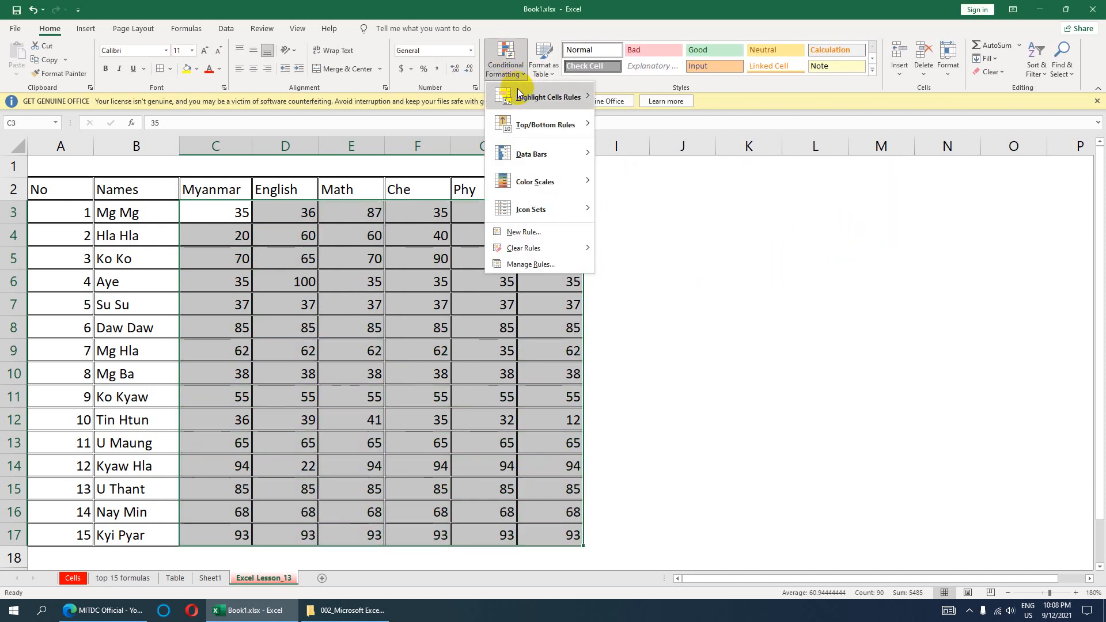
mouse_move(527, 97)
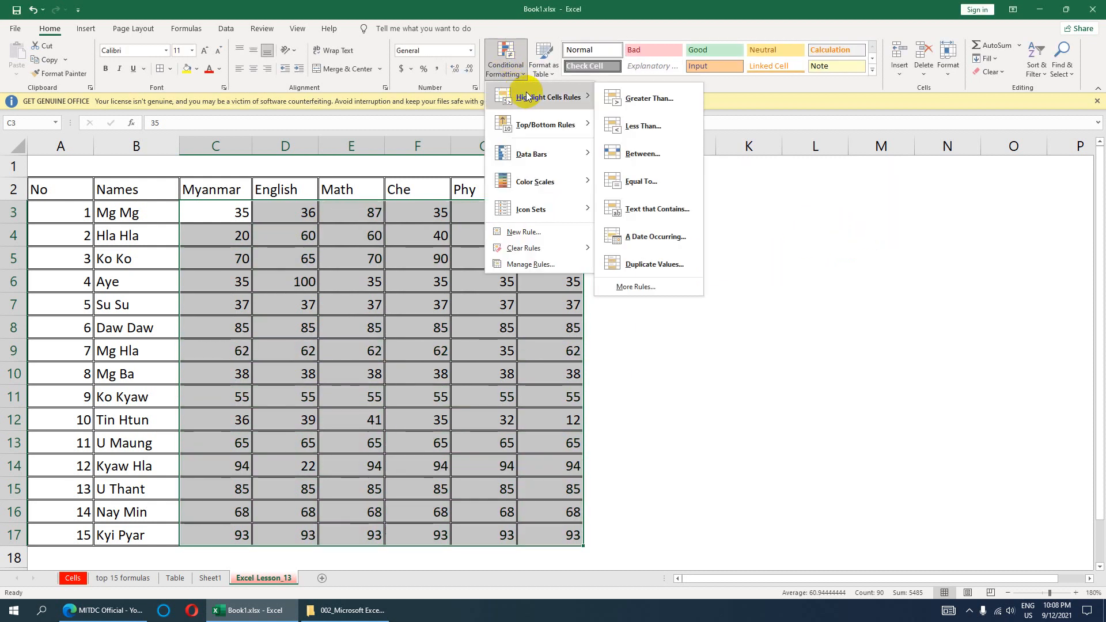
click(662, 130)
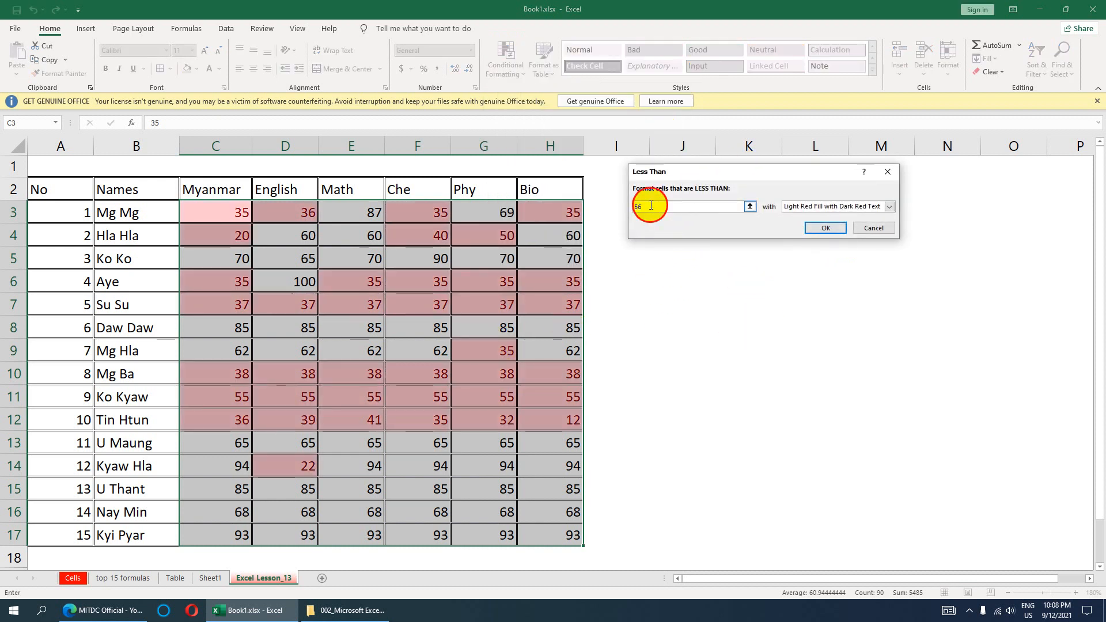
drag(652, 206, 613, 206)
text(40)
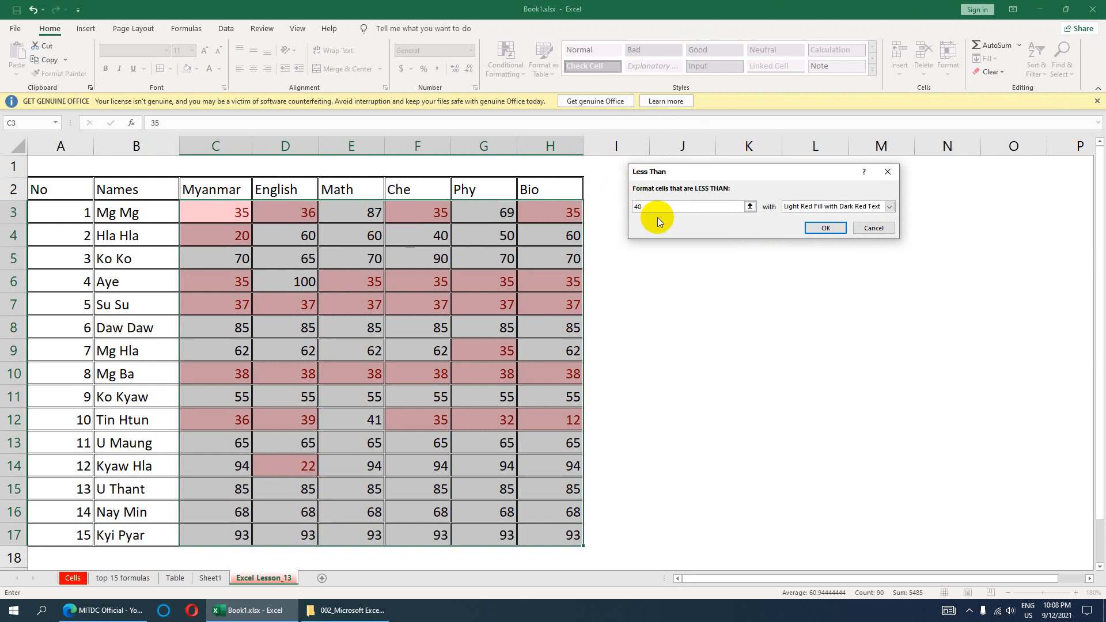
click(837, 226)
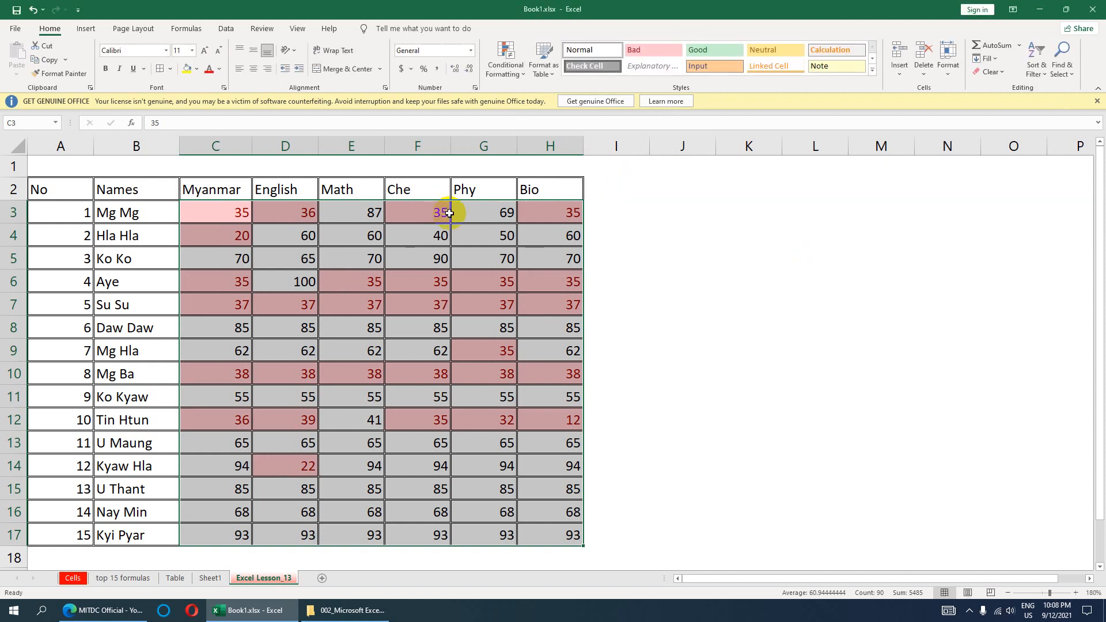
- Examine the highlighted marks under the subject columns in C3:H17 and the student names in B3:B17
click(126, 467)
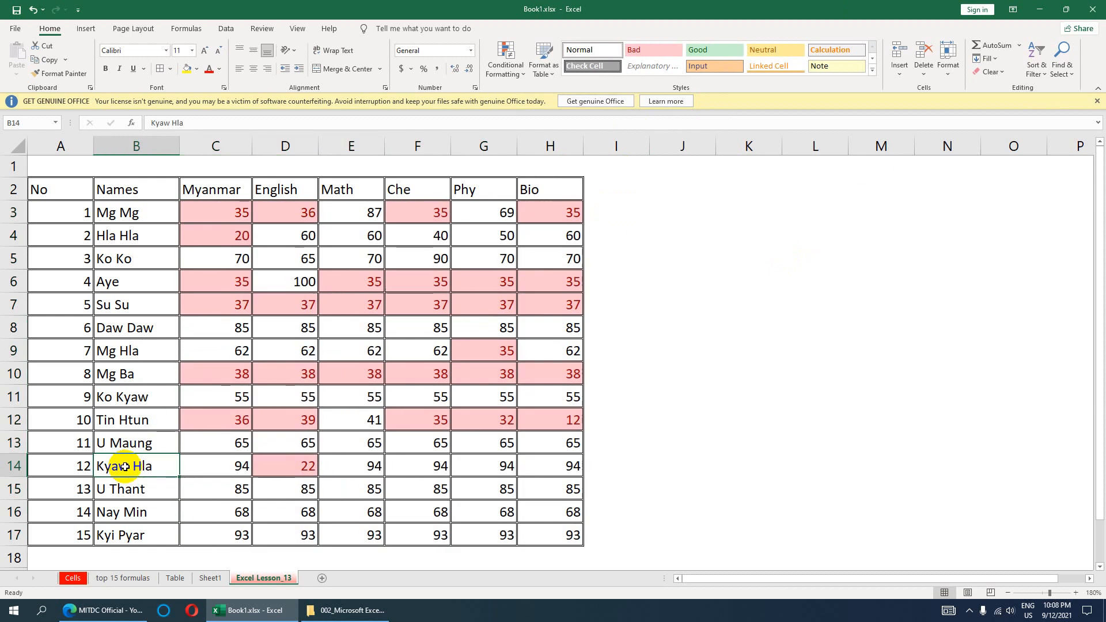
click(270, 462)
click(271, 439)
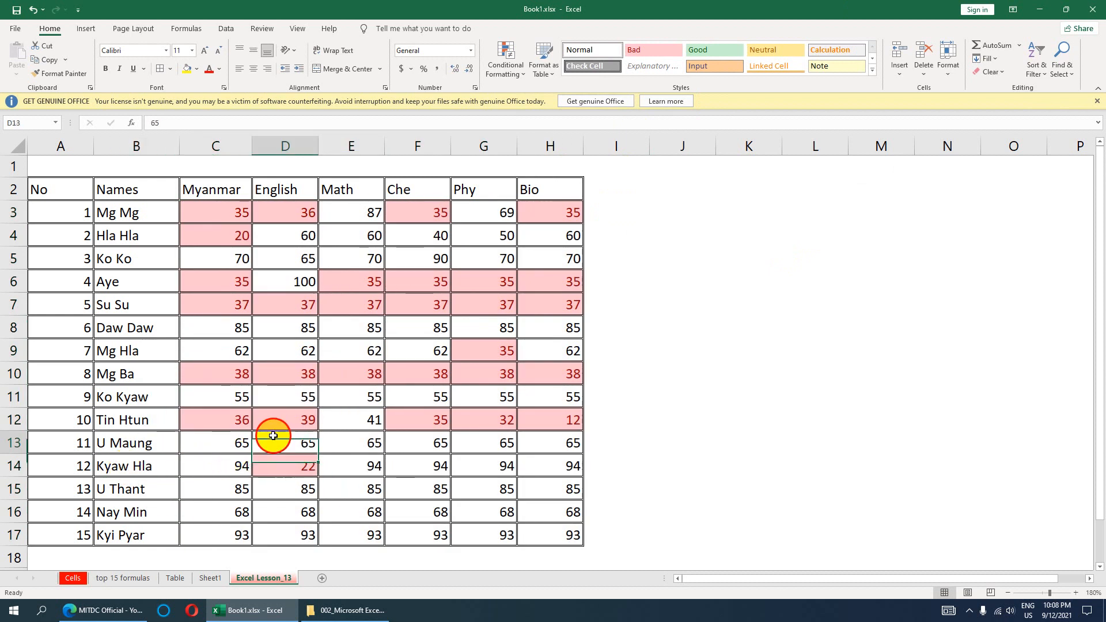
click(277, 422)
click(273, 373)
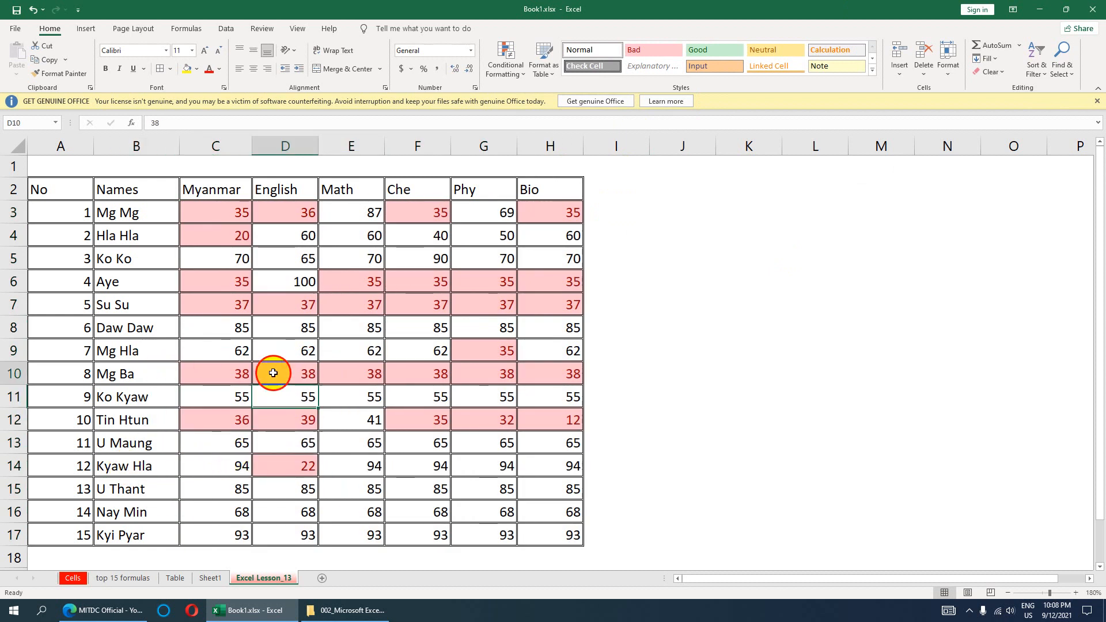
click(267, 303)
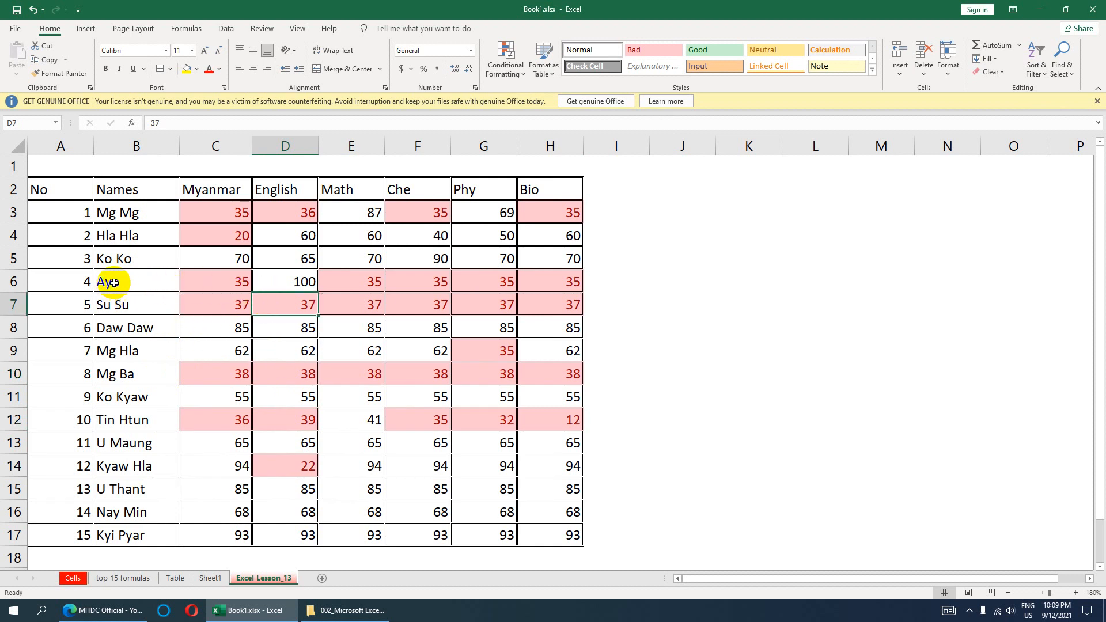
click(237, 281)
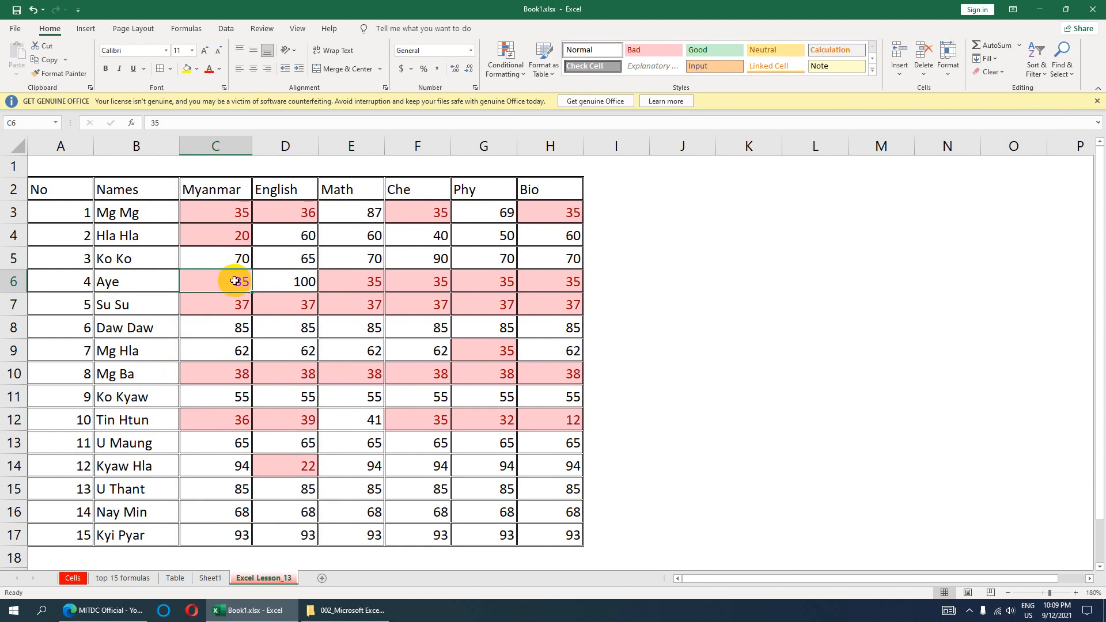
click(217, 238)
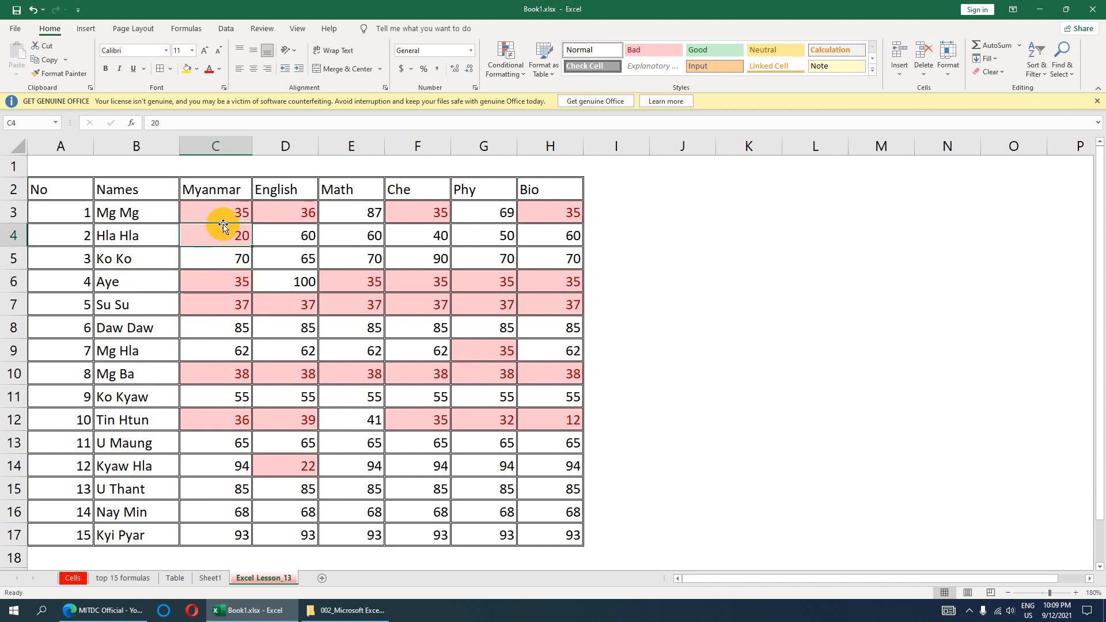
click(223, 213)
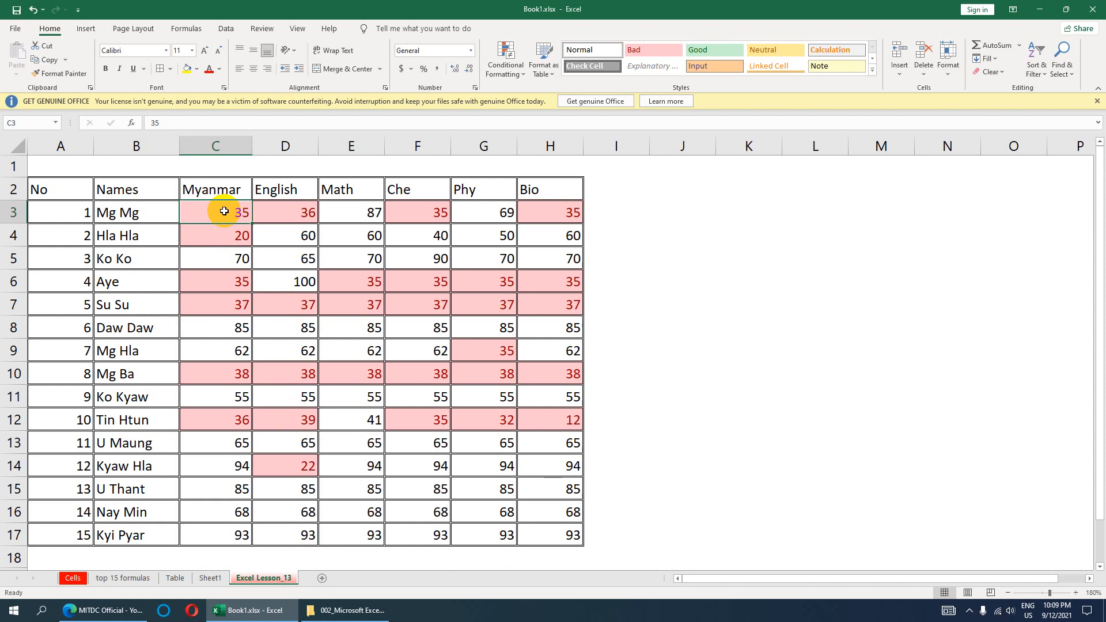
click(239, 210)
drag(215, 215, 534, 526)
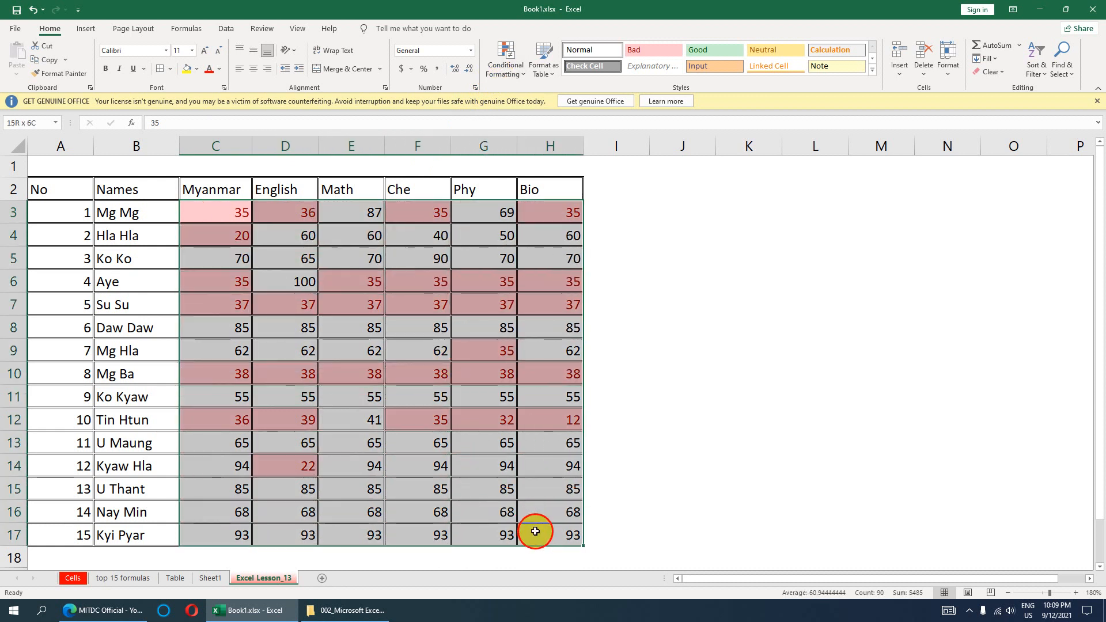
click(418, 374)
drag(121, 213, 121, 535)
drag(121, 215, 140, 420)
- Add an Equal To rule on cell B3 matching the first student's name, using Light Red Fill with Dark Red Text
click(126, 207)
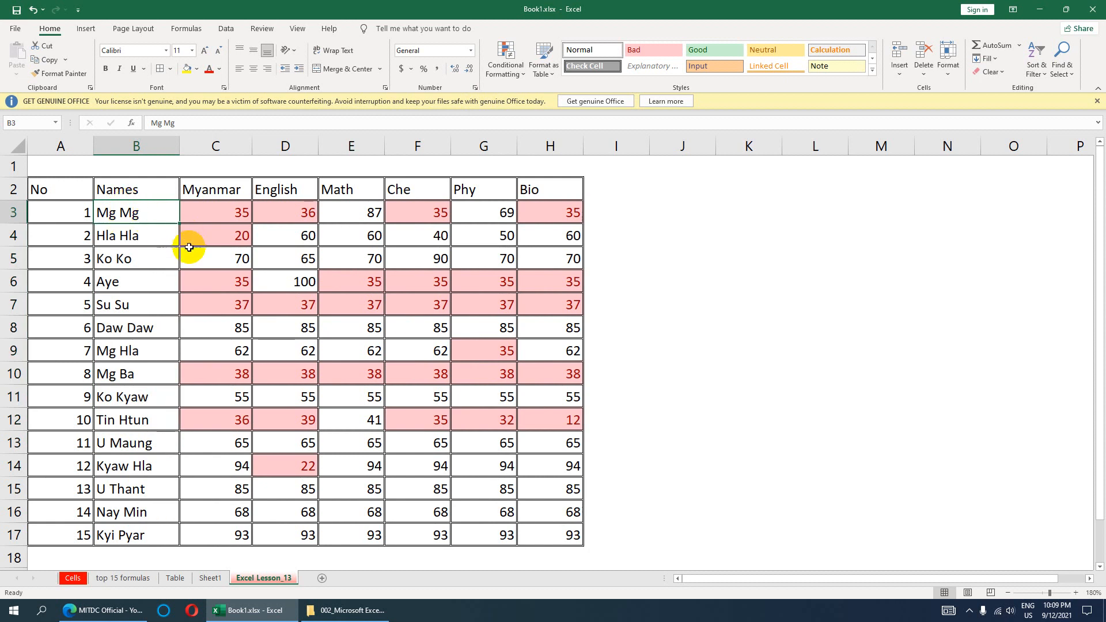
click(511, 61)
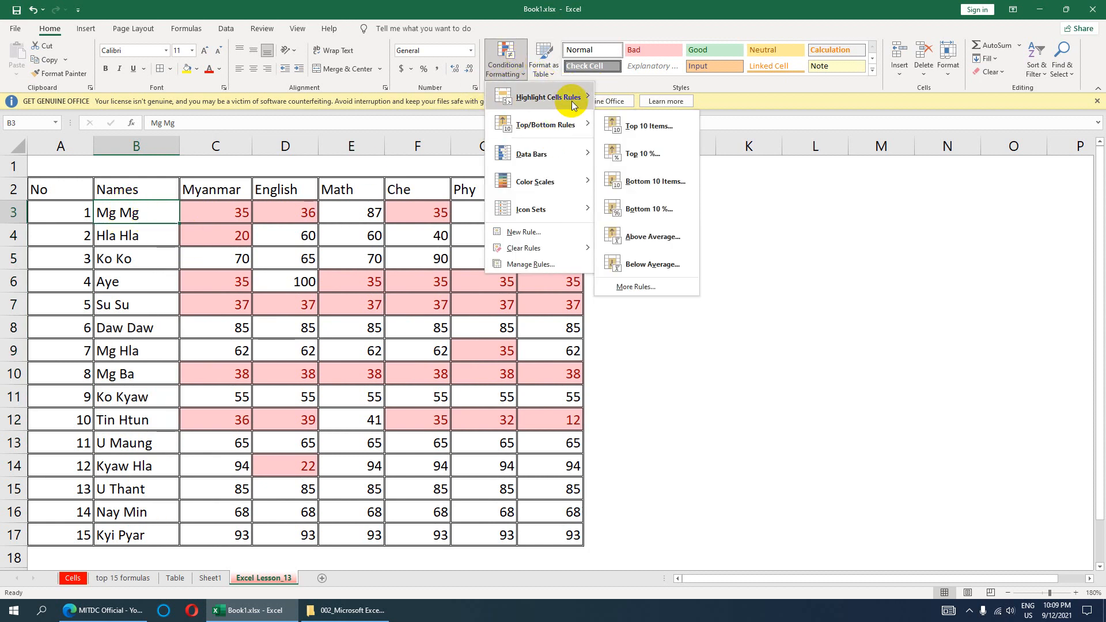
mouse_move(572, 100)
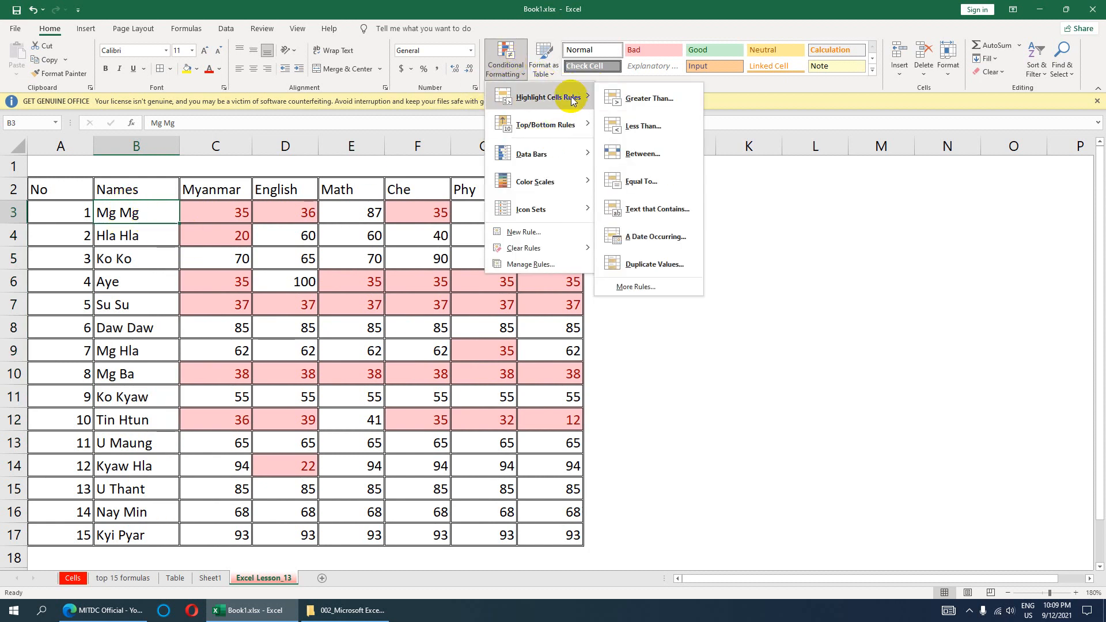
click(640, 181)
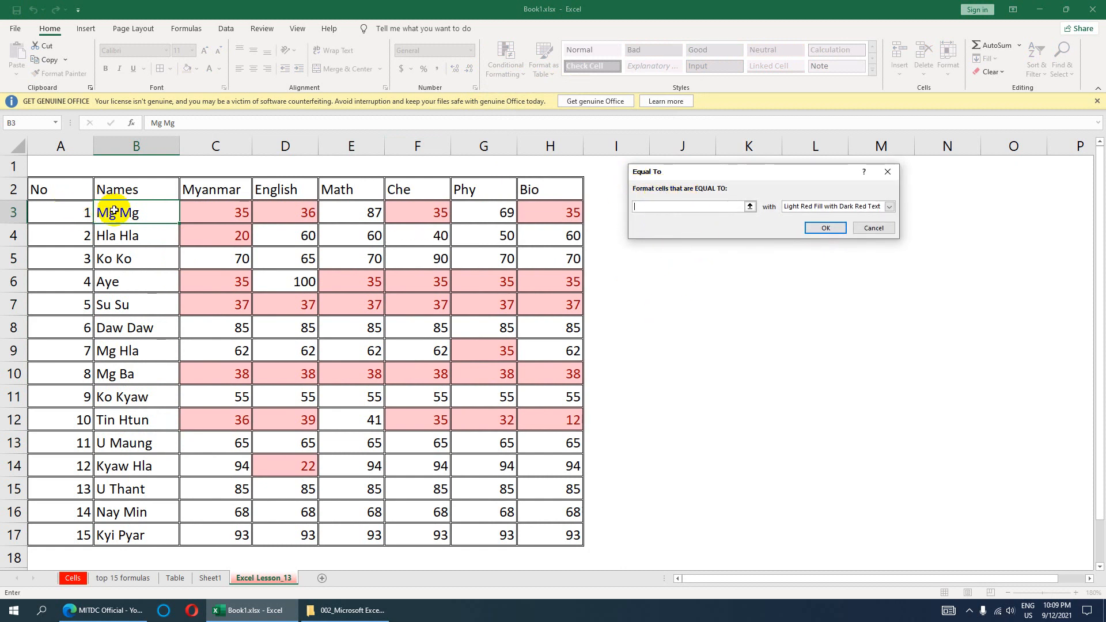
text(Mg Mg)
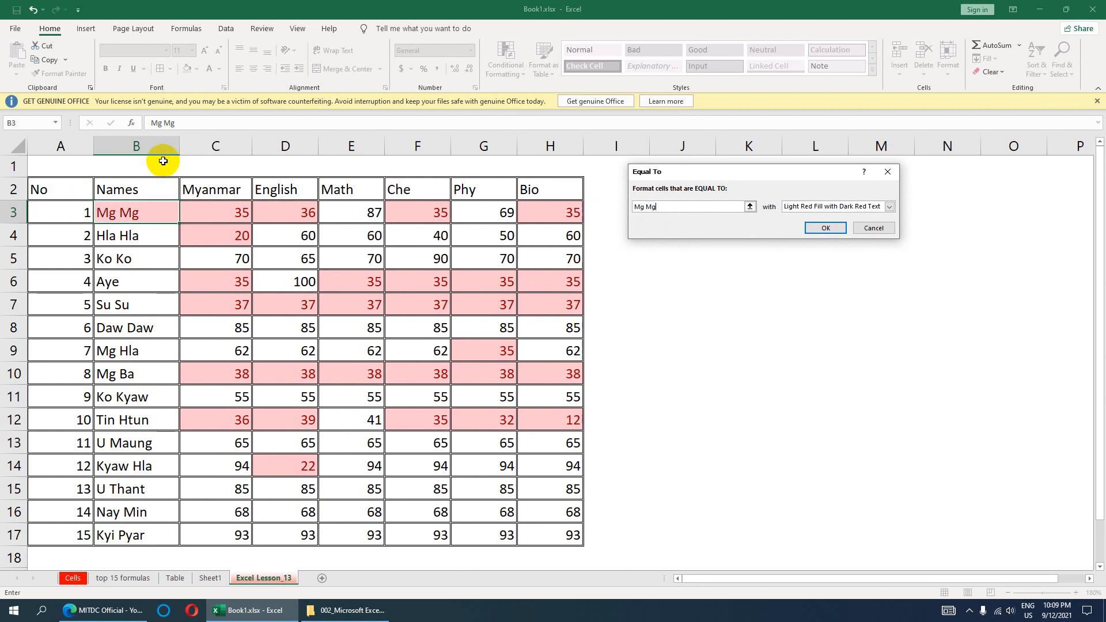
click(821, 228)
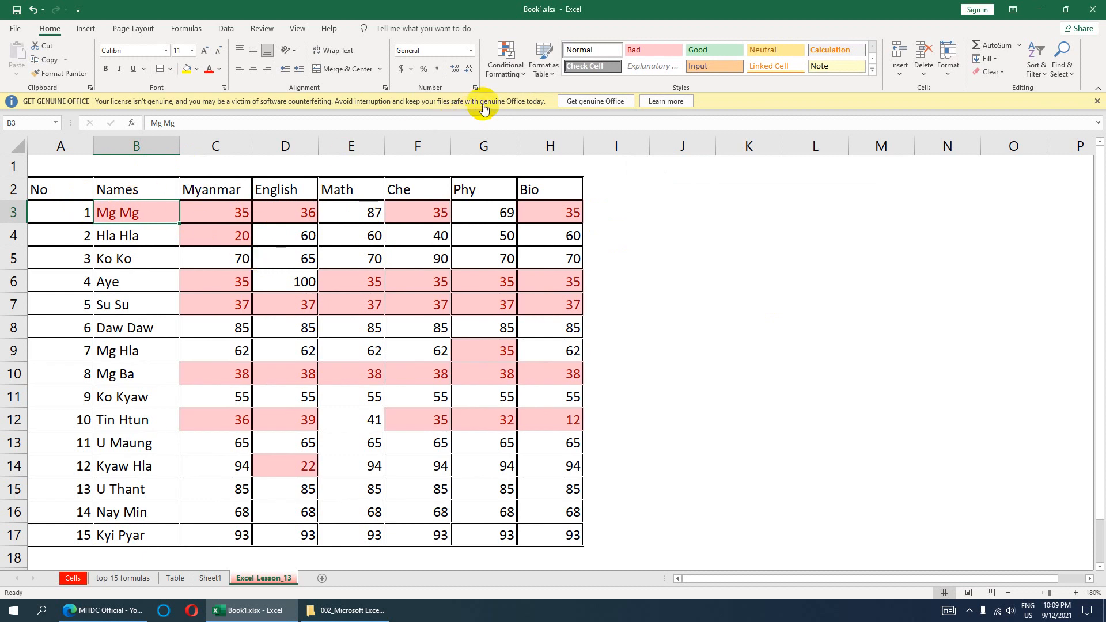
click(517, 74)
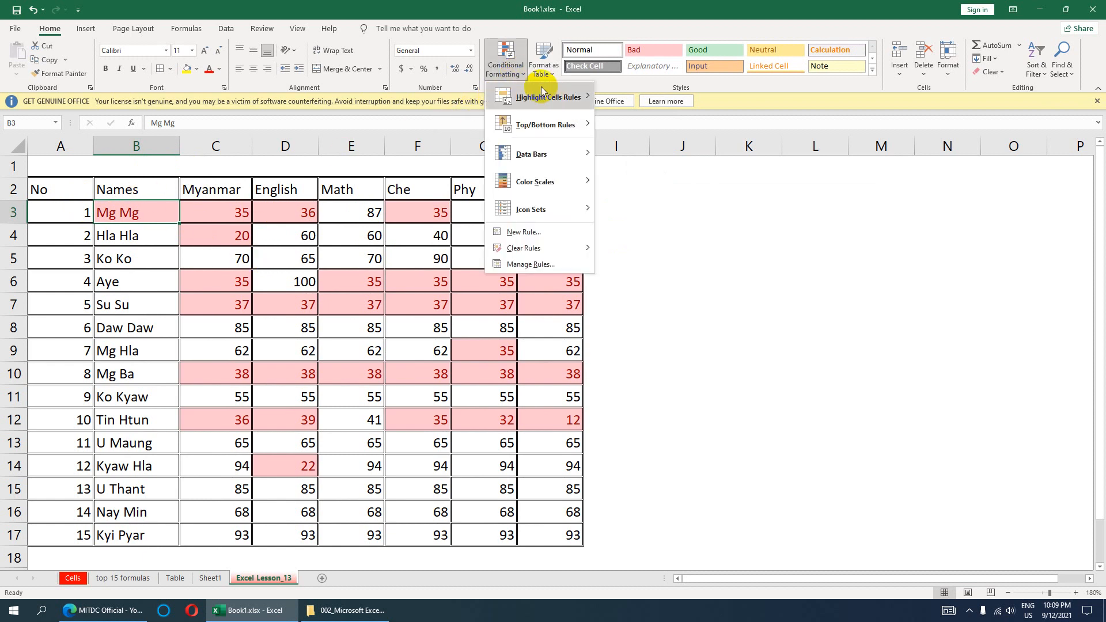
mouse_move(552, 96)
click(634, 288)
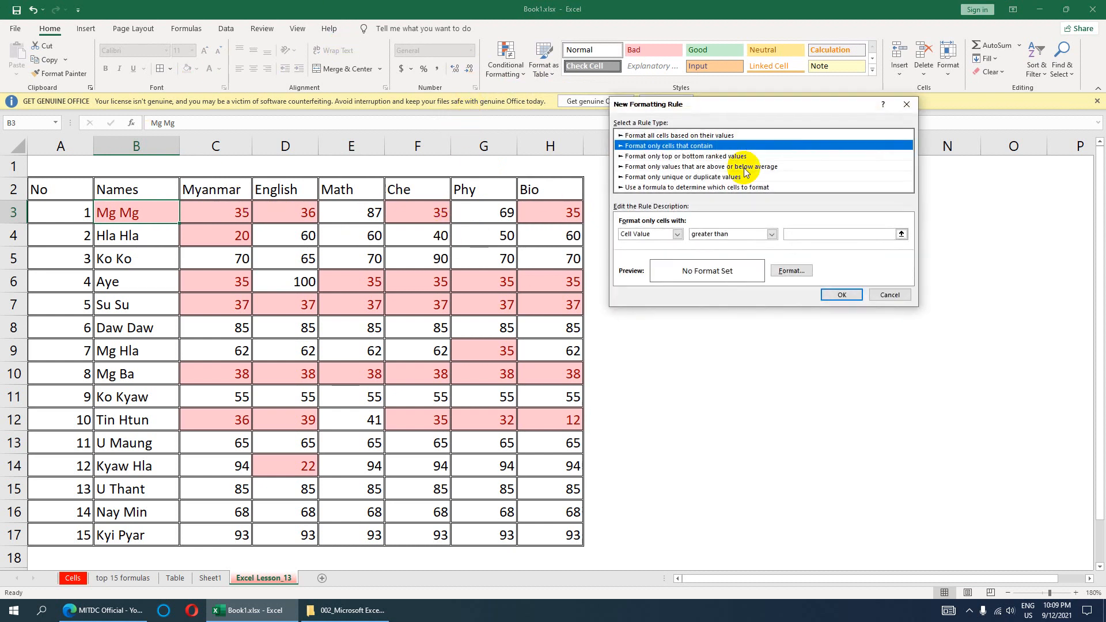
drag(795, 109, 715, 110)
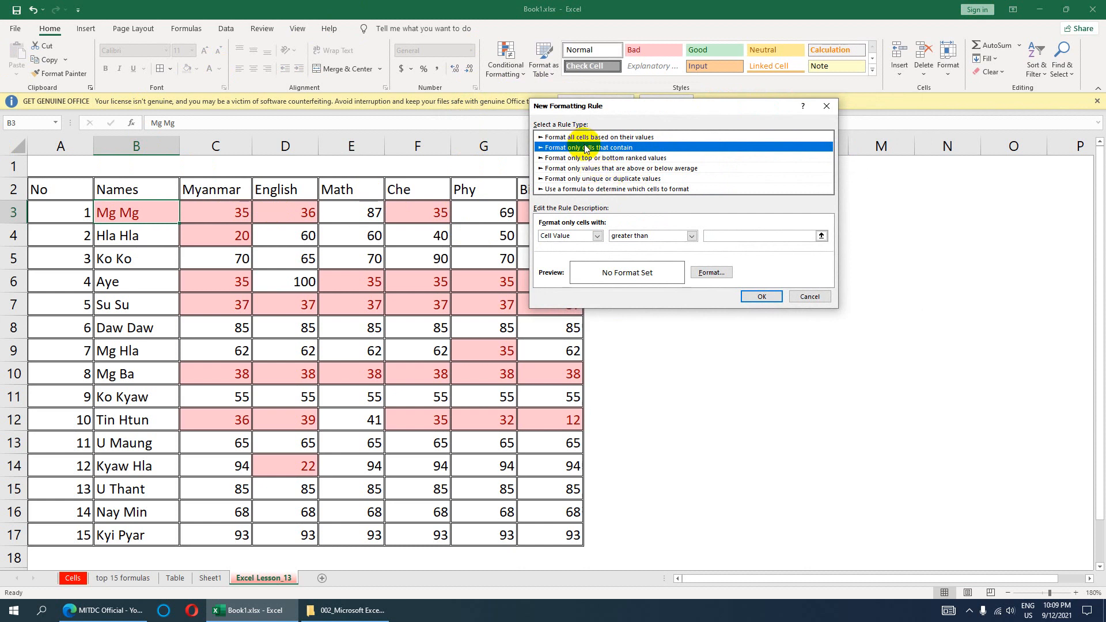
click(807, 297)
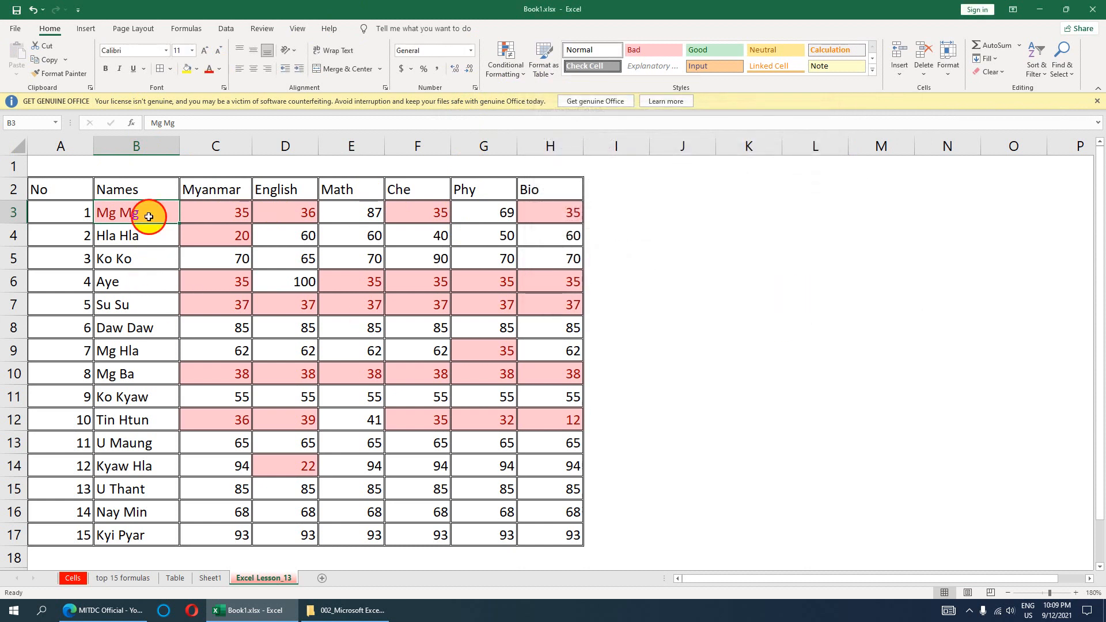
click(170, 69)
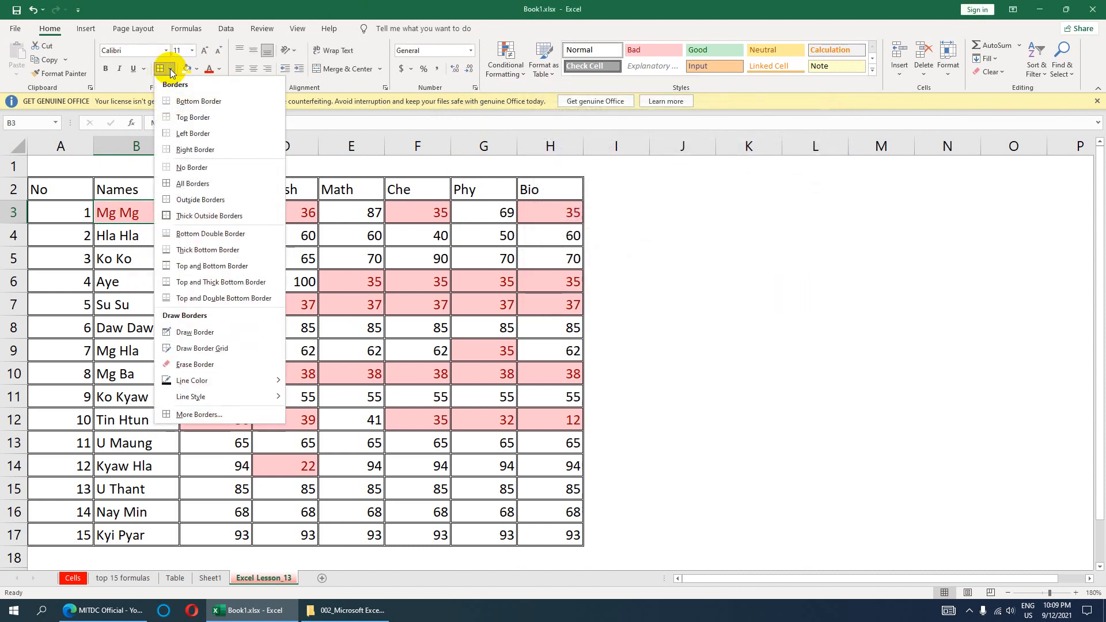
mouse_move(241, 396)
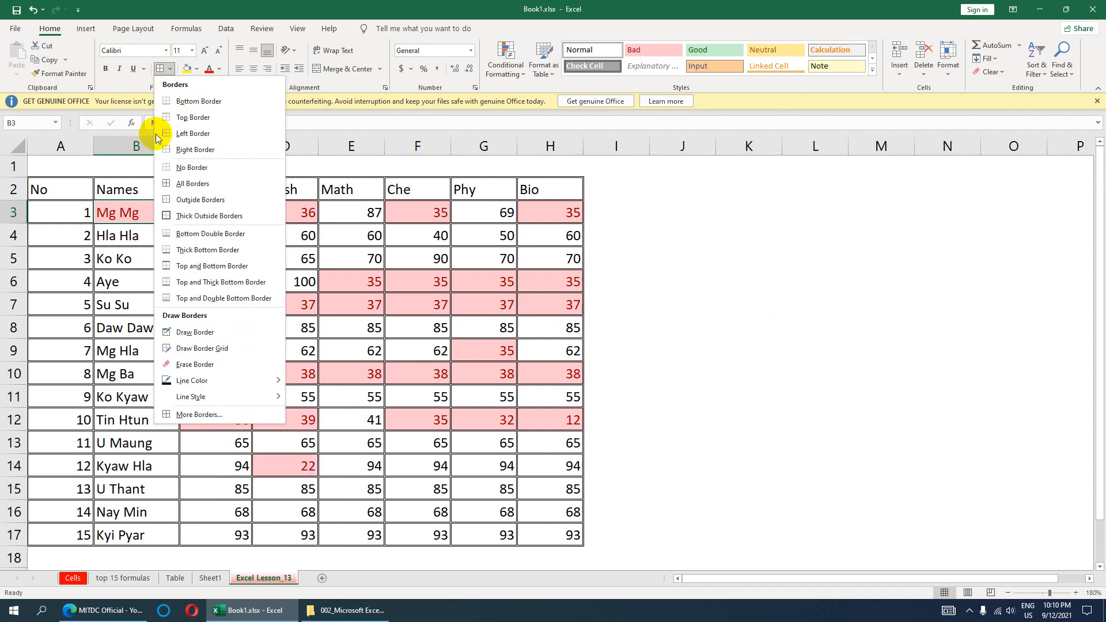
click(118, 213)
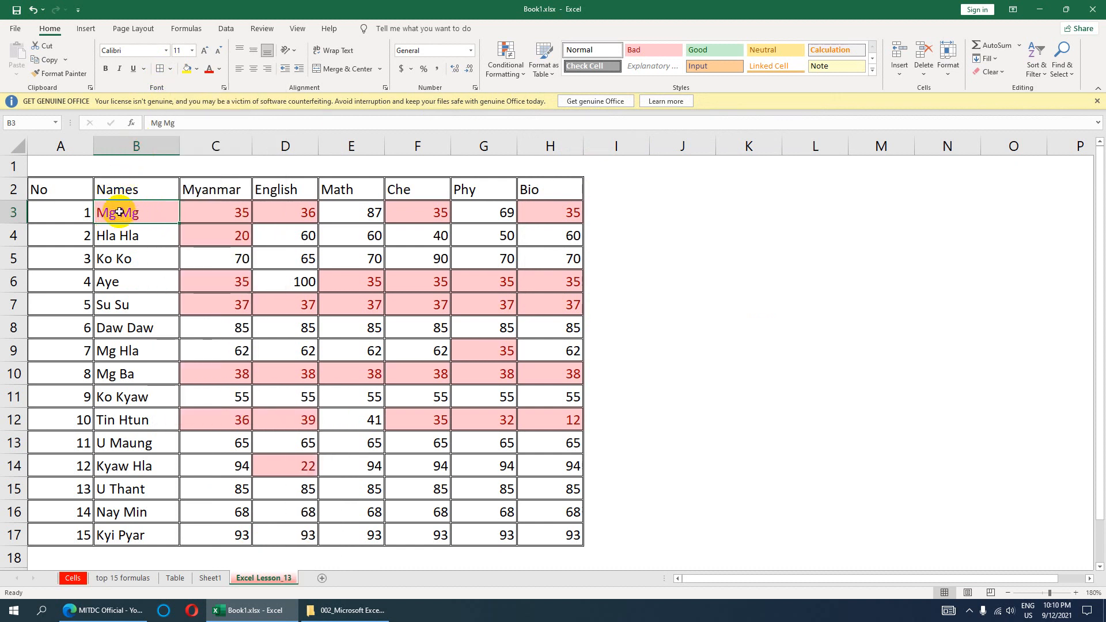
- Start an Equal To highlight rule on cell B3 that compares against the cell reference =$B$3
click(506, 57)
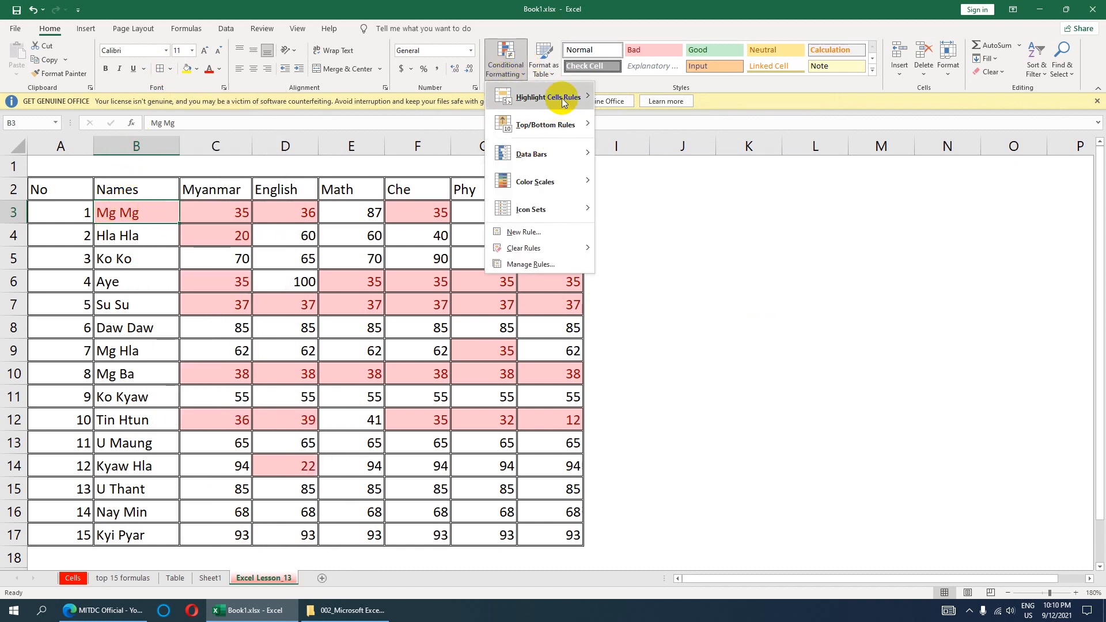
mouse_move(564, 103)
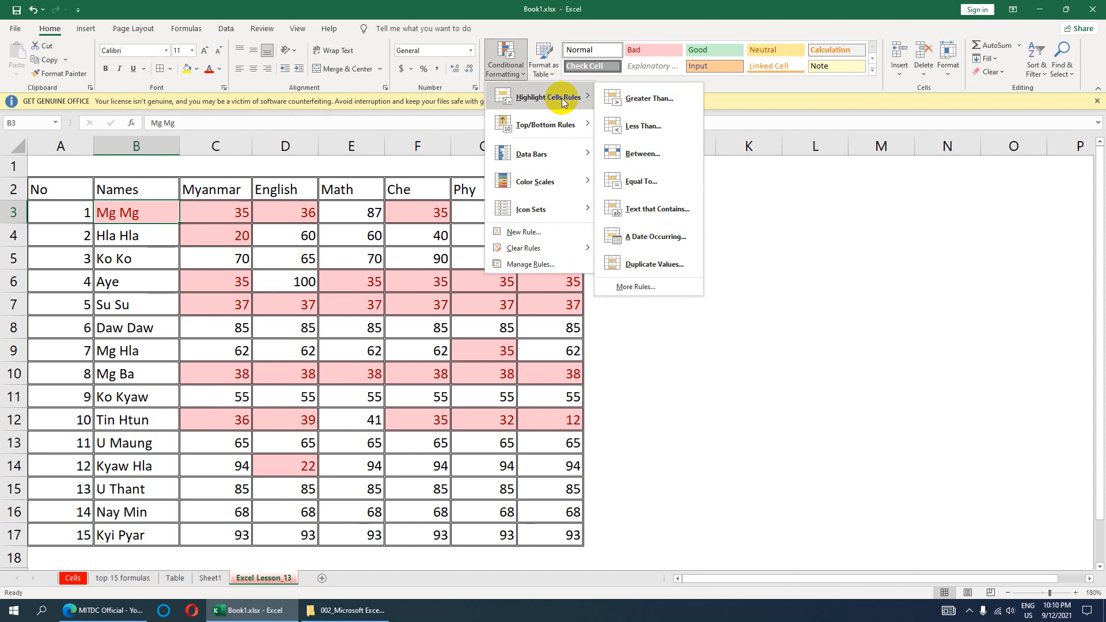
click(645, 183)
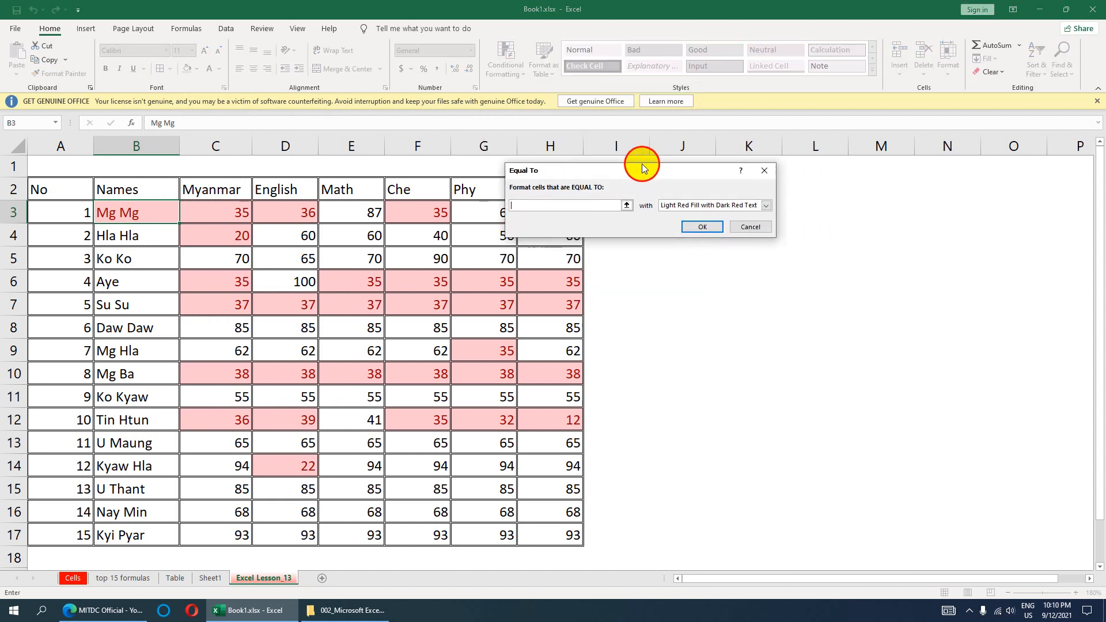
click(627, 205)
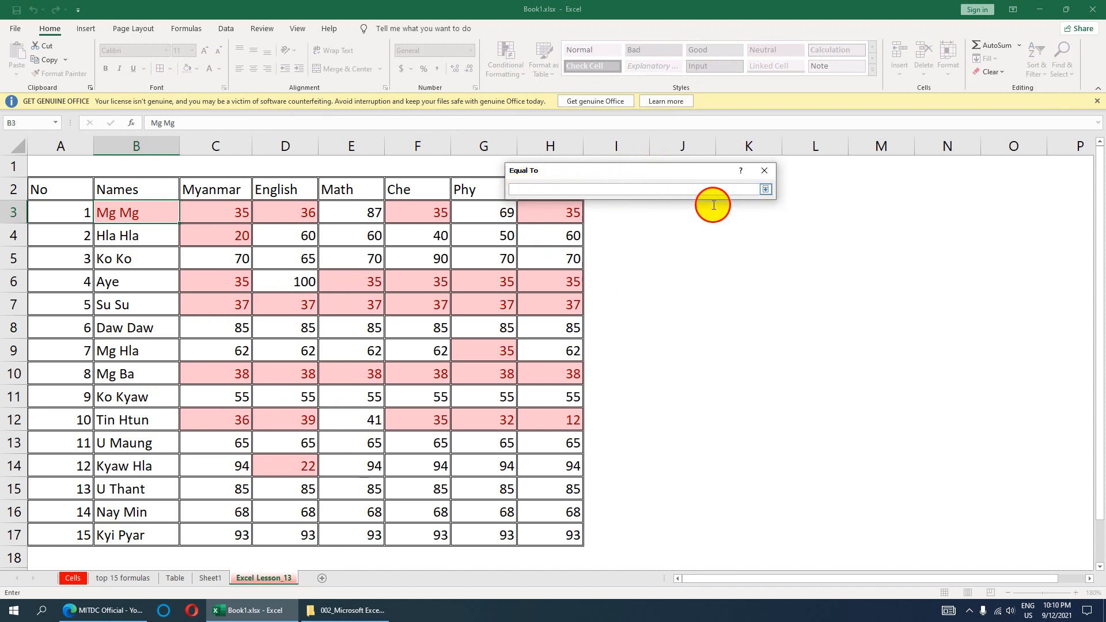
click(765, 191)
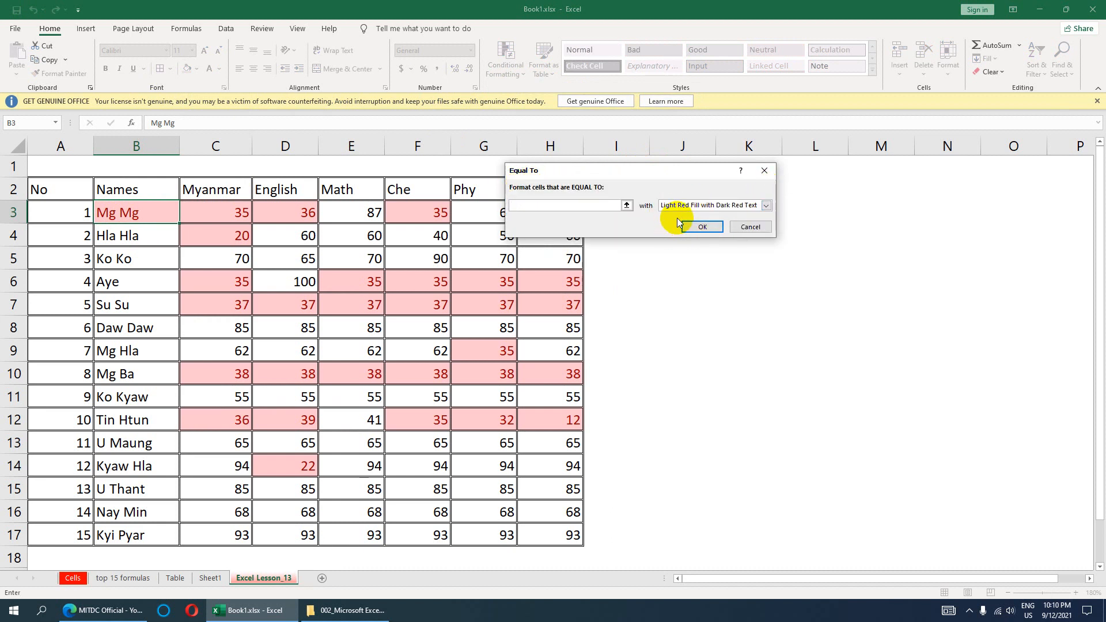
click(766, 206)
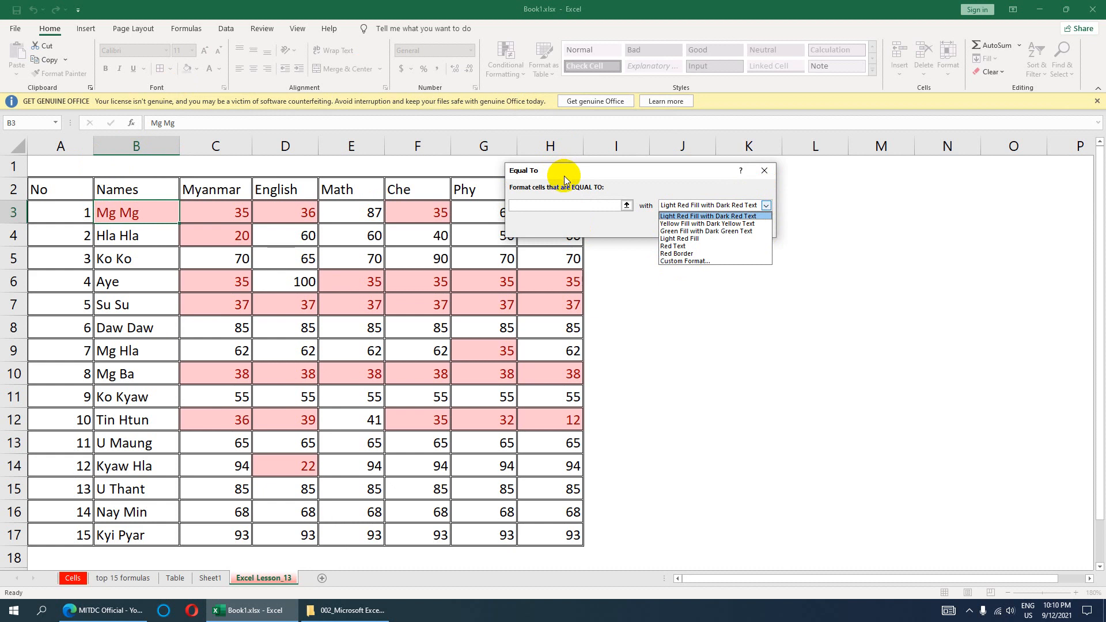
key(Escape)
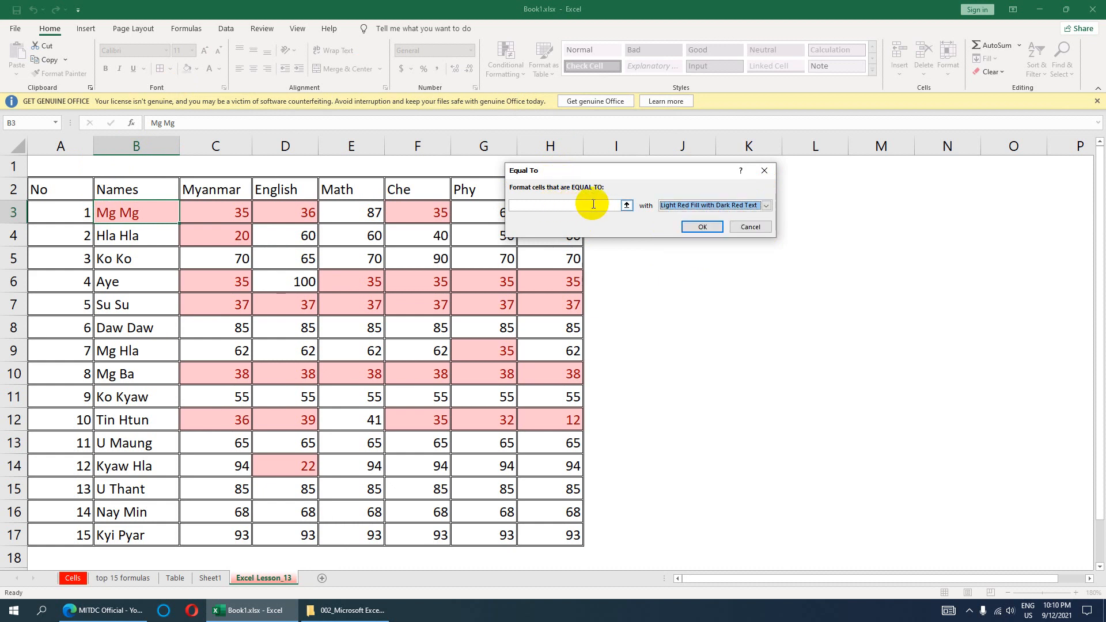
click(627, 206)
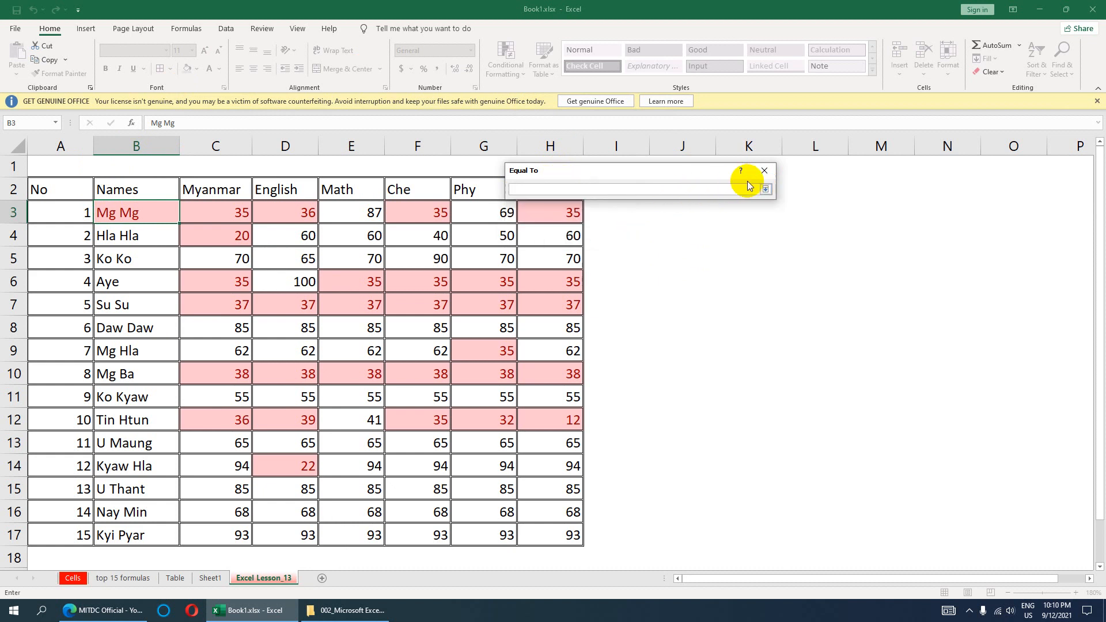
click(762, 180)
click(111, 213)
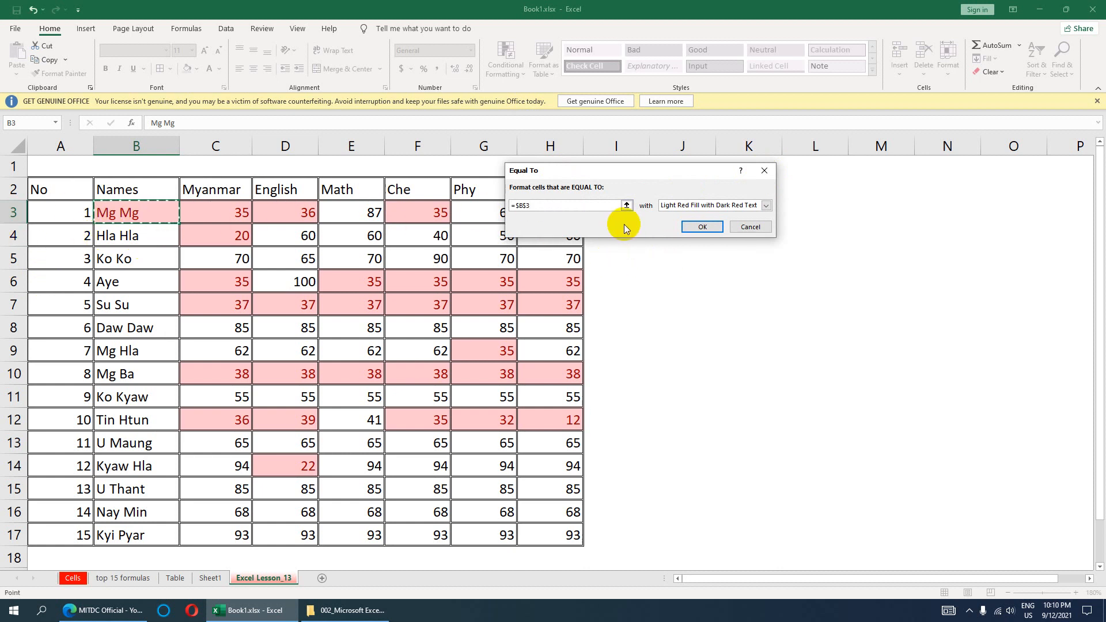
- Choose Custom Format for the Equal To rule and set its fill pattern style to a light dotted pattern
click(767, 205)
click(714, 261)
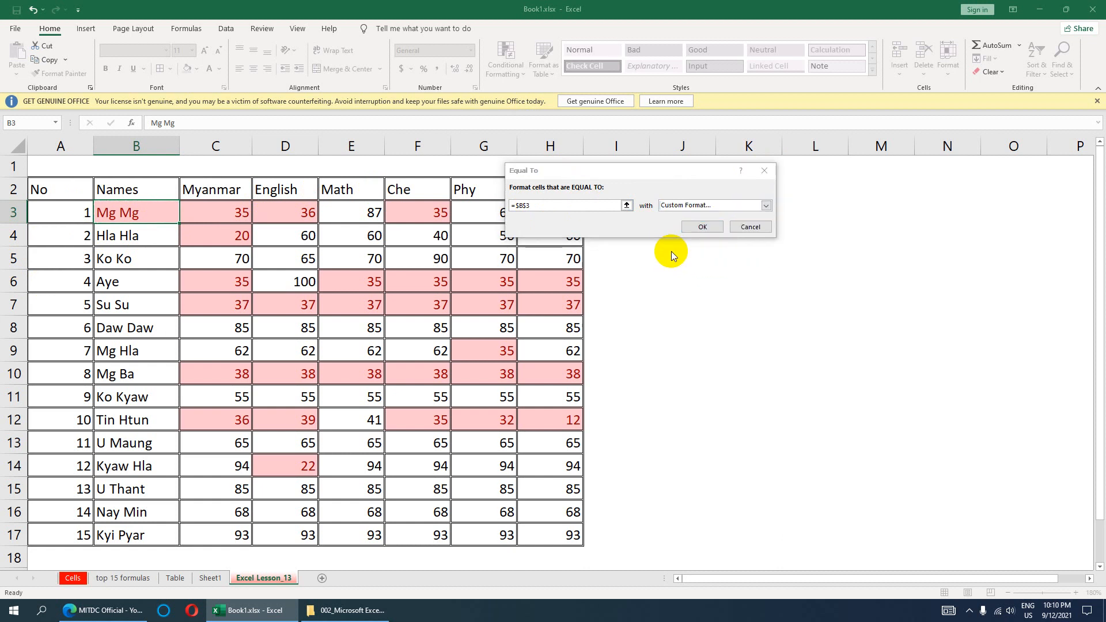
drag(637, 43, 375, 110)
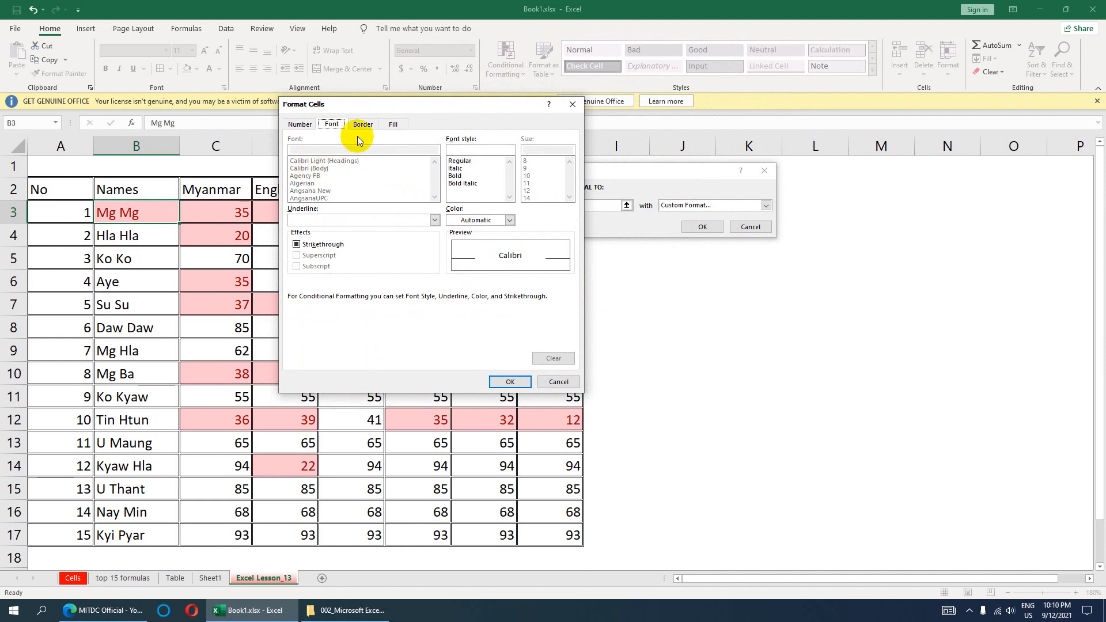
click(392, 124)
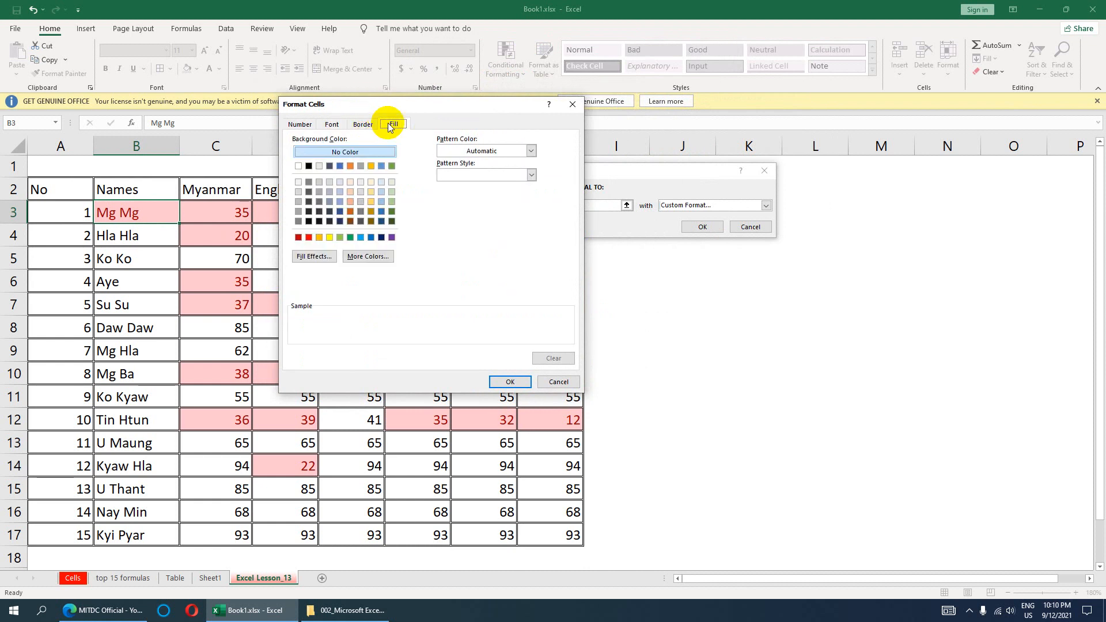
click(493, 174)
click(458, 218)
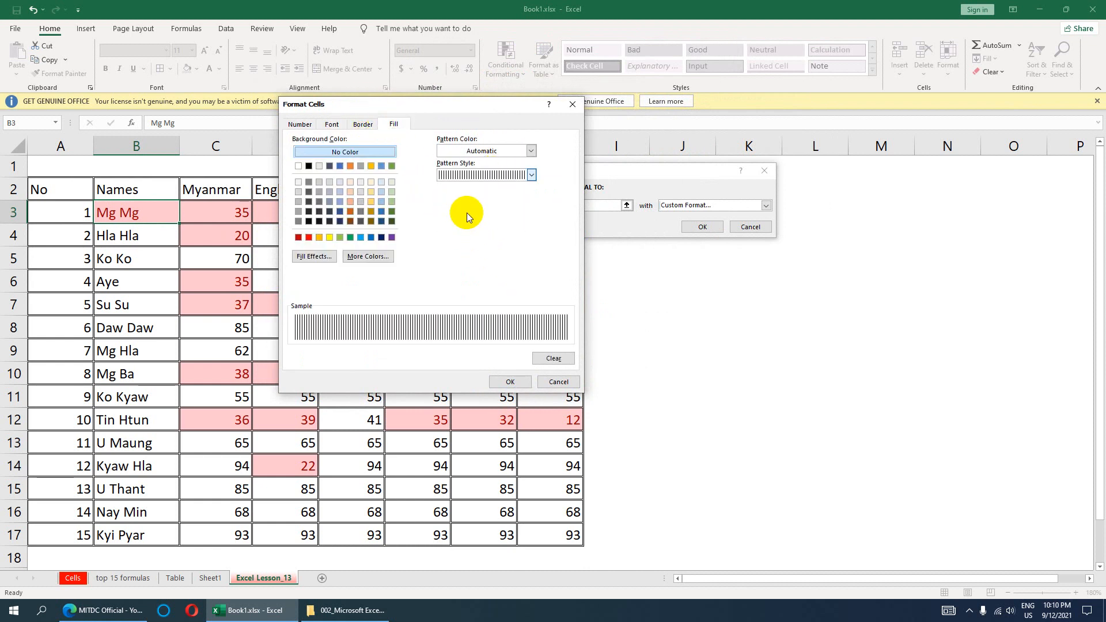
click(518, 175)
click(501, 193)
click(532, 174)
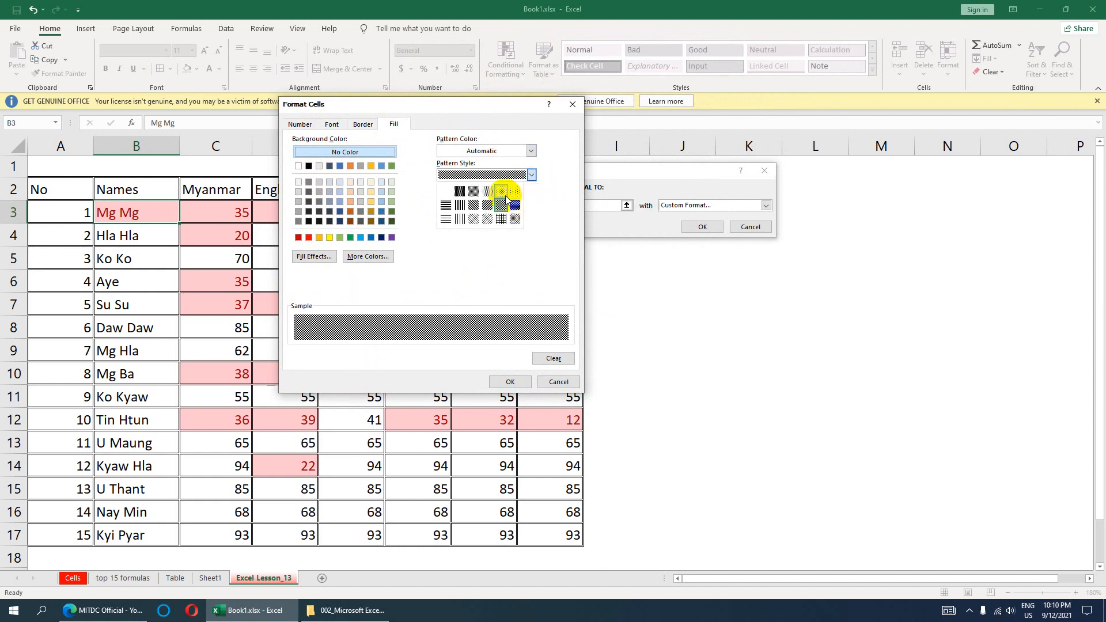
click(515, 192)
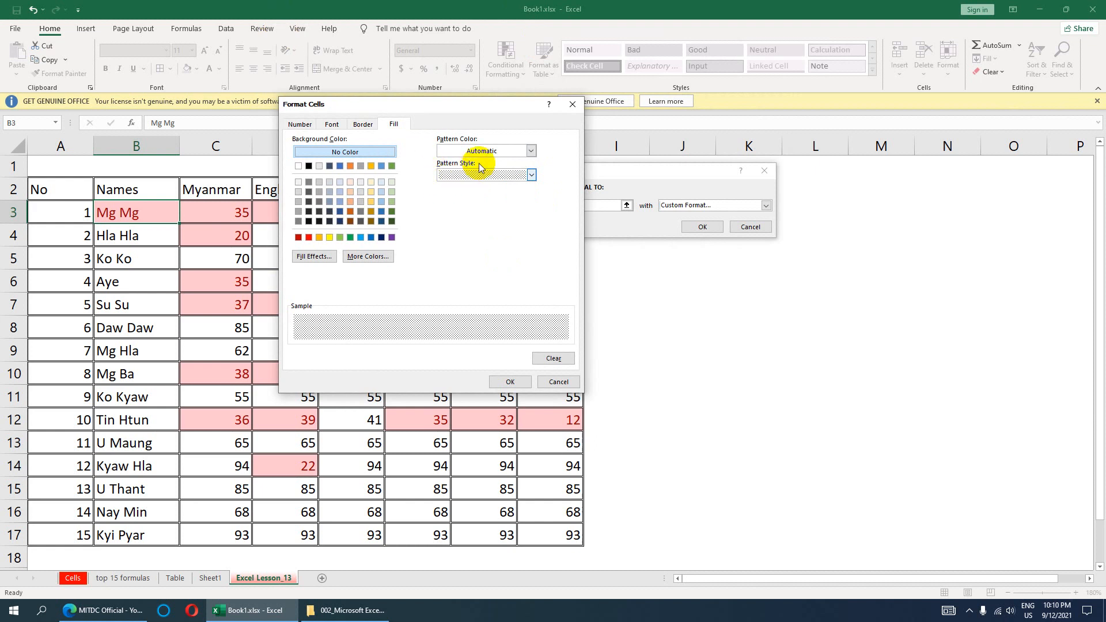
- Set the fill's pattern color to green and apply the Equal To rule to cell B3
click(529, 151)
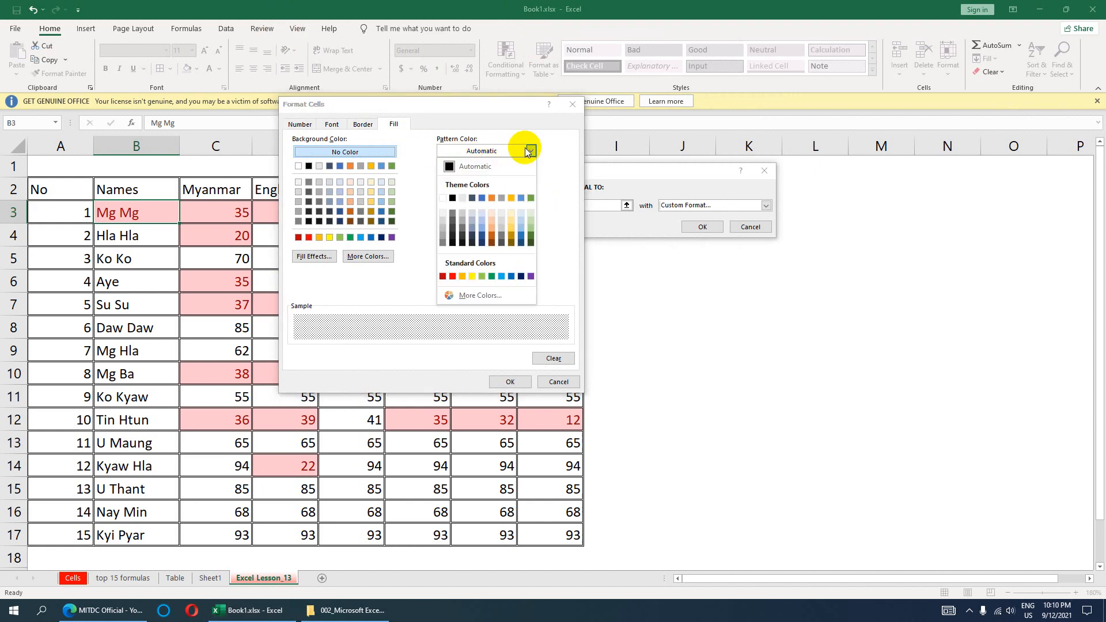
click(493, 277)
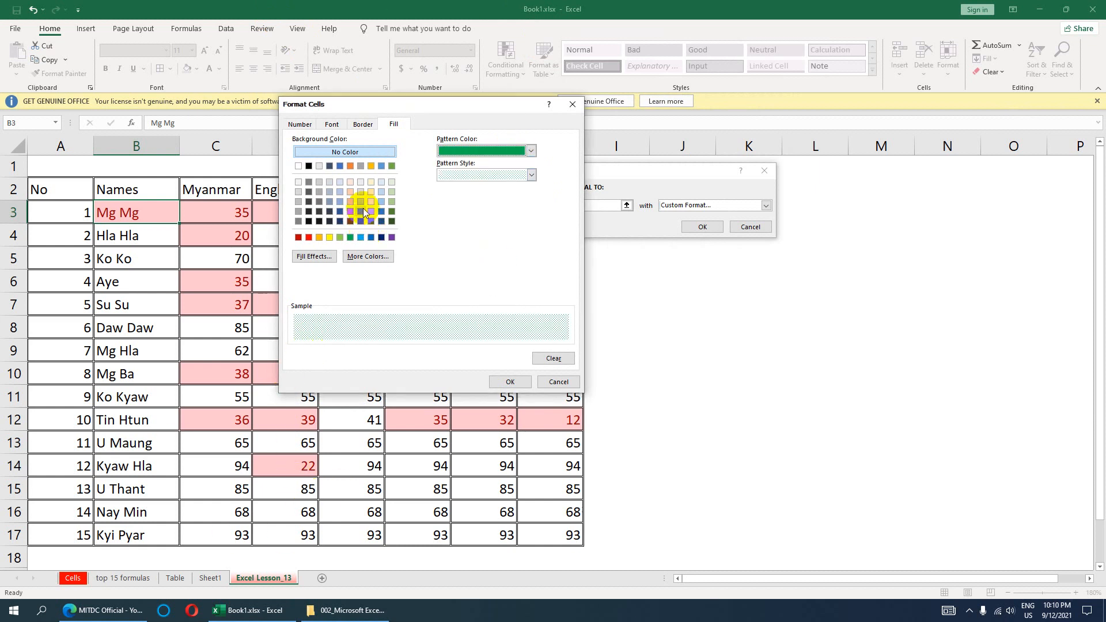
click(512, 380)
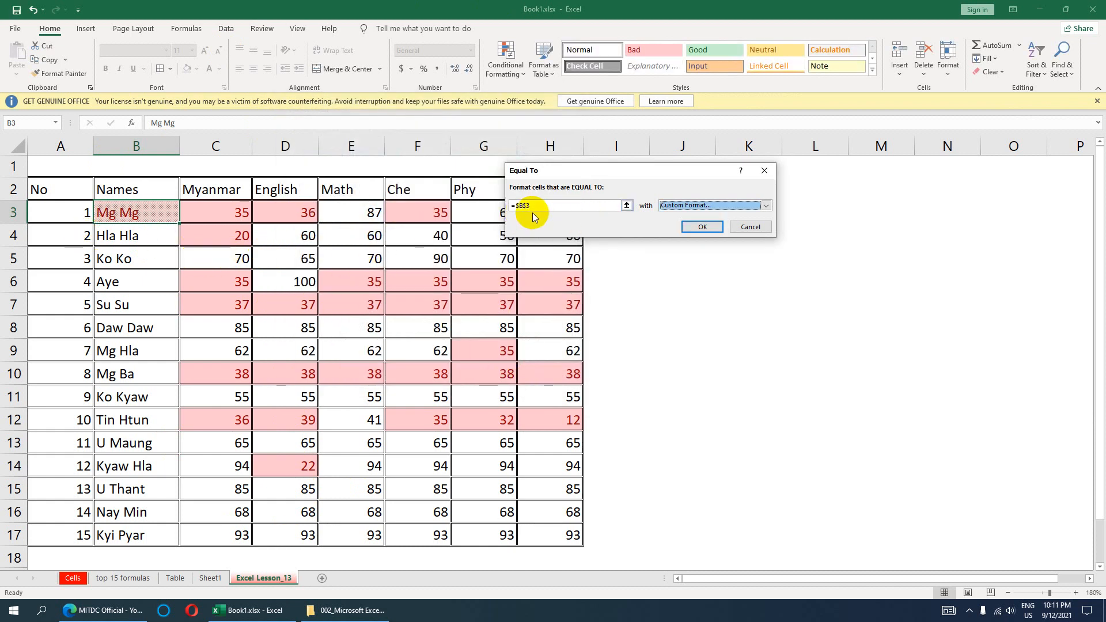
click(698, 226)
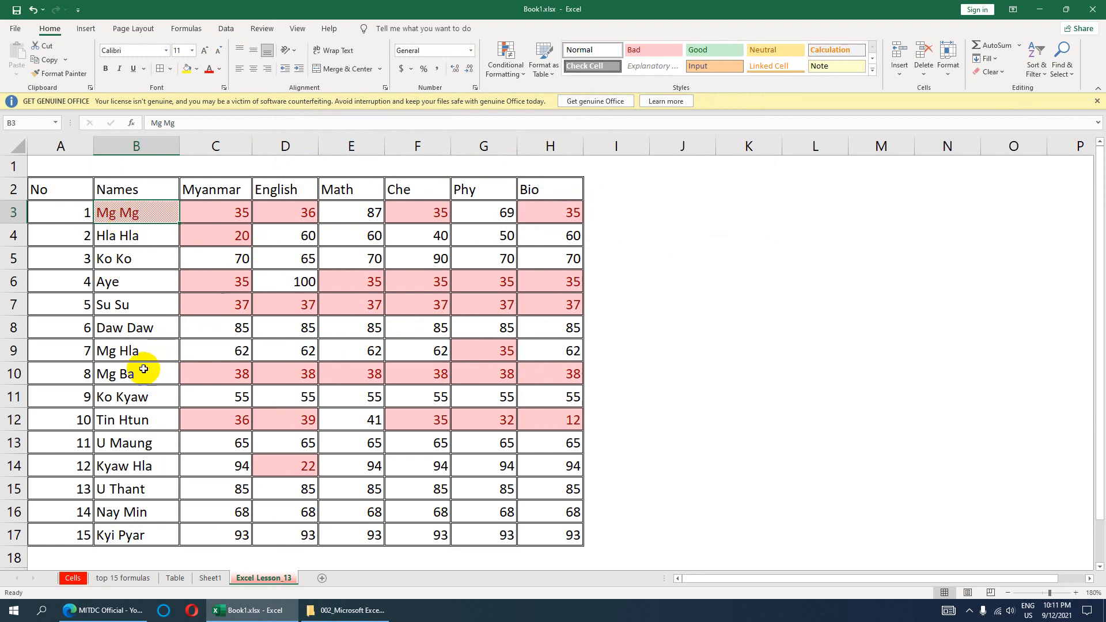
- Replace the student name in cell B9 with the same name as in cell B3
click(118, 352)
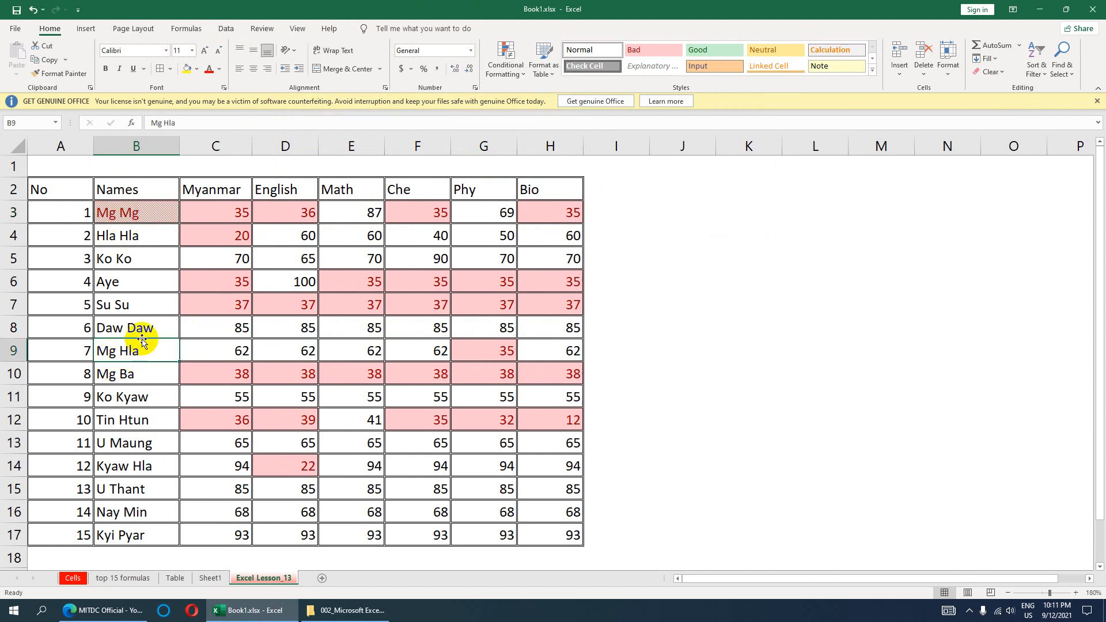
text(Mg)
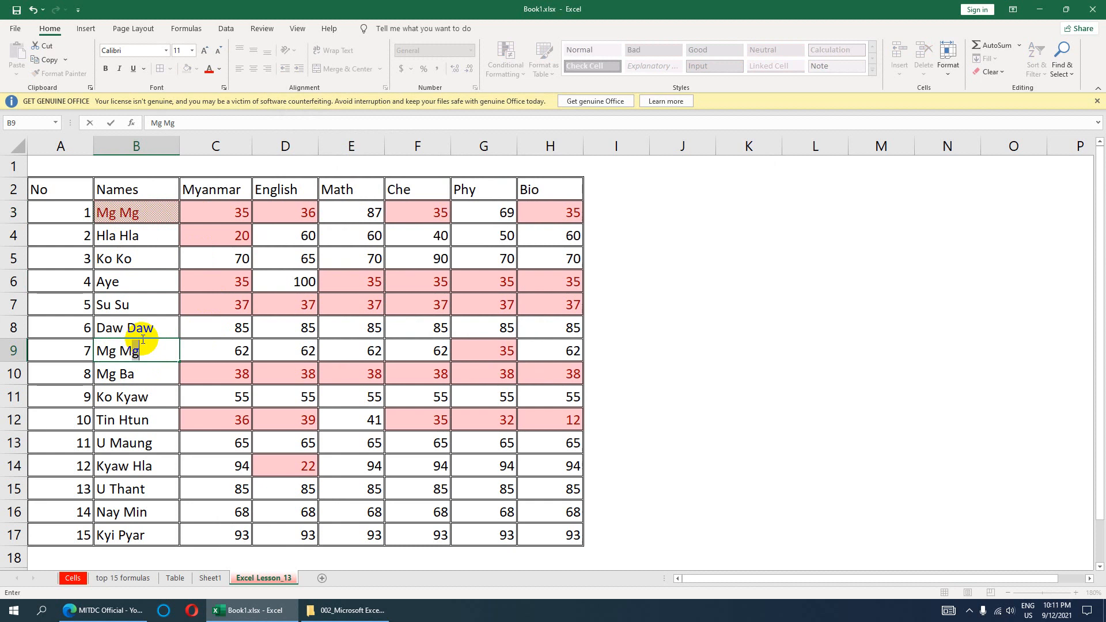
text( Mg)
click(143, 341)
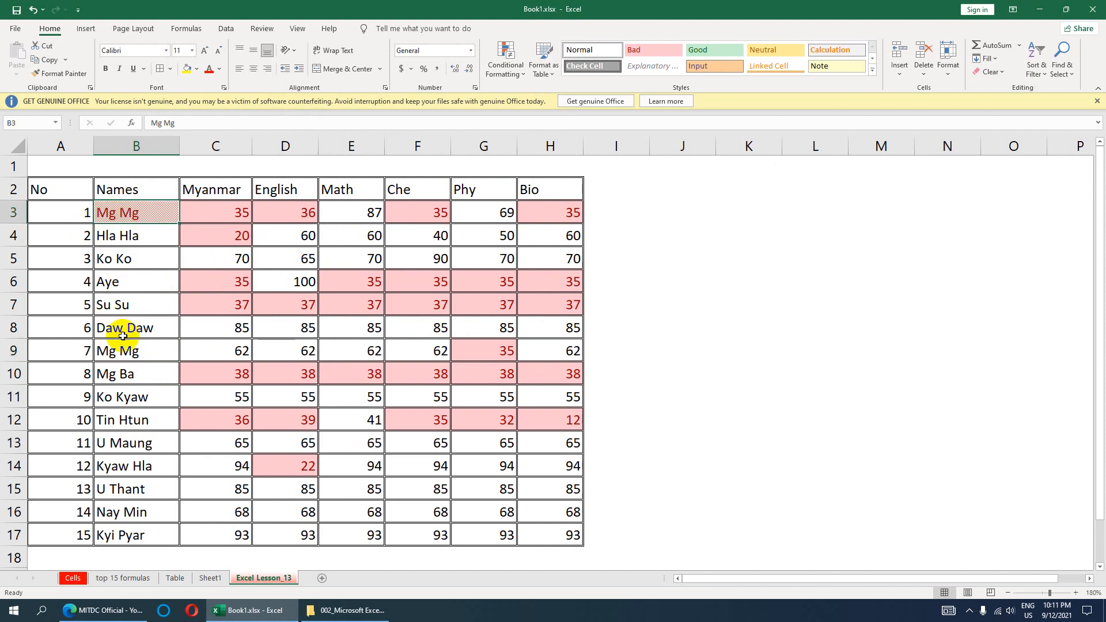
- Start another Equal To rule on cell B3 matching the first student's name, with Custom Format as its formatting
click(132, 217)
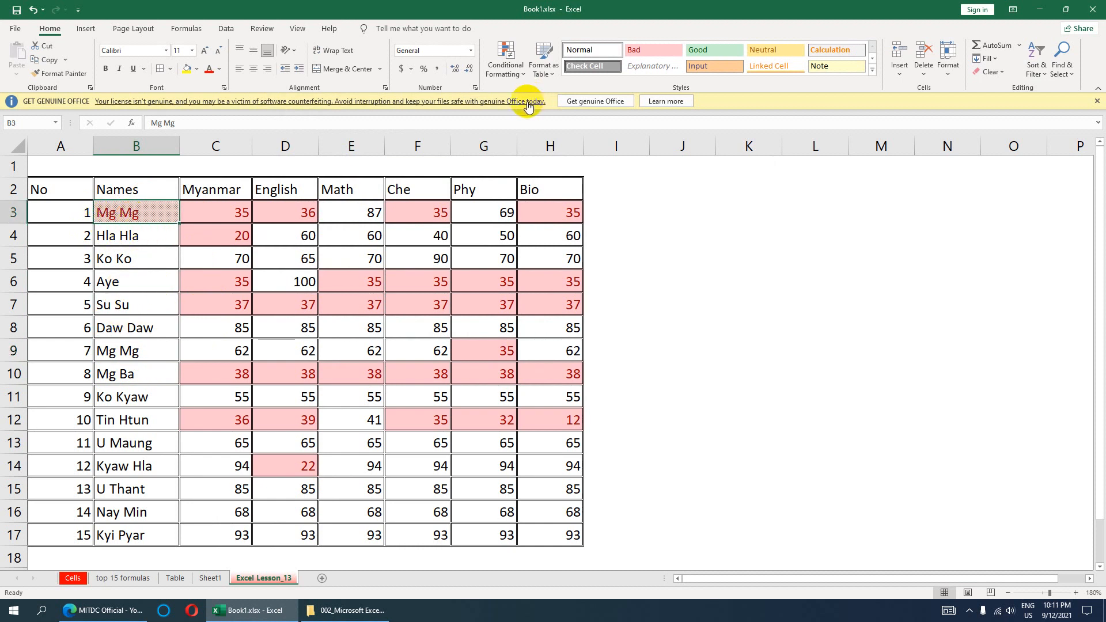
click(505, 59)
mouse_move(562, 97)
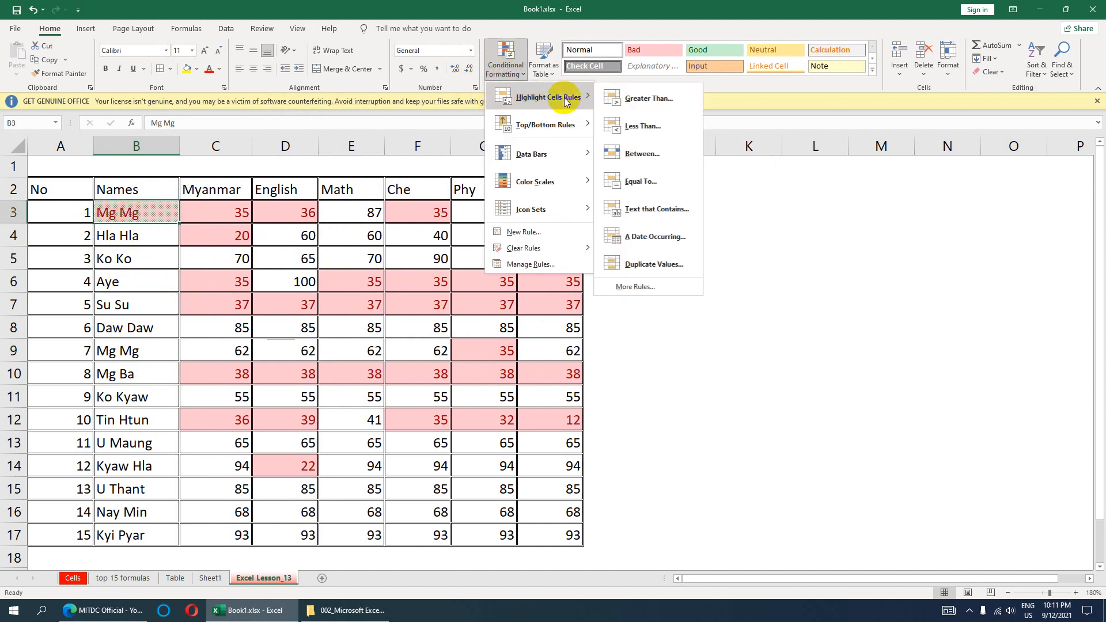
click(646, 180)
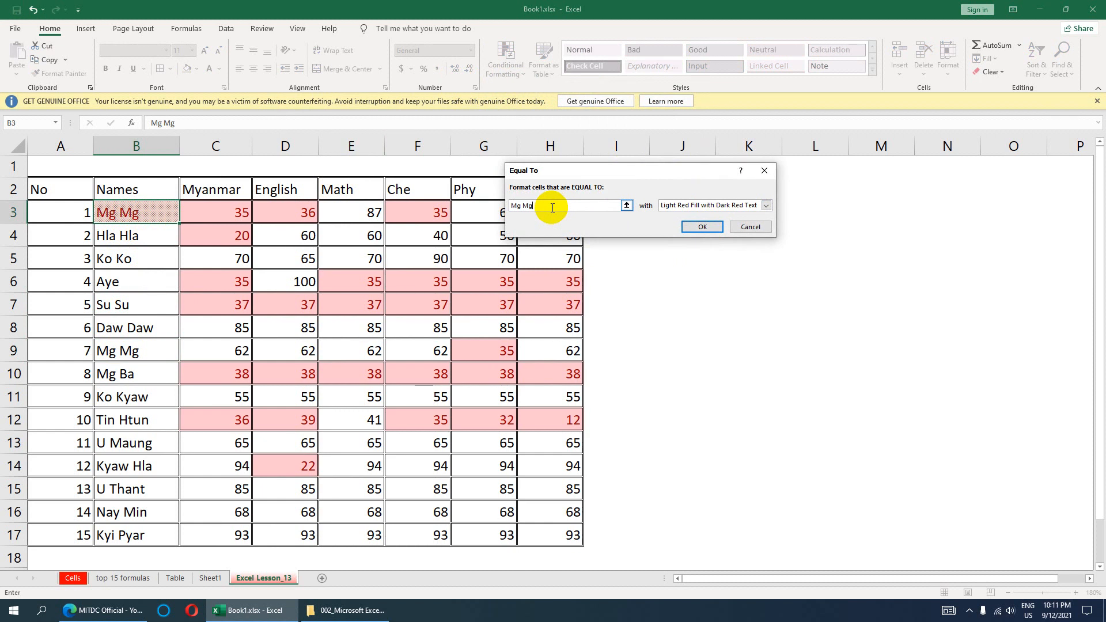
click(766, 206)
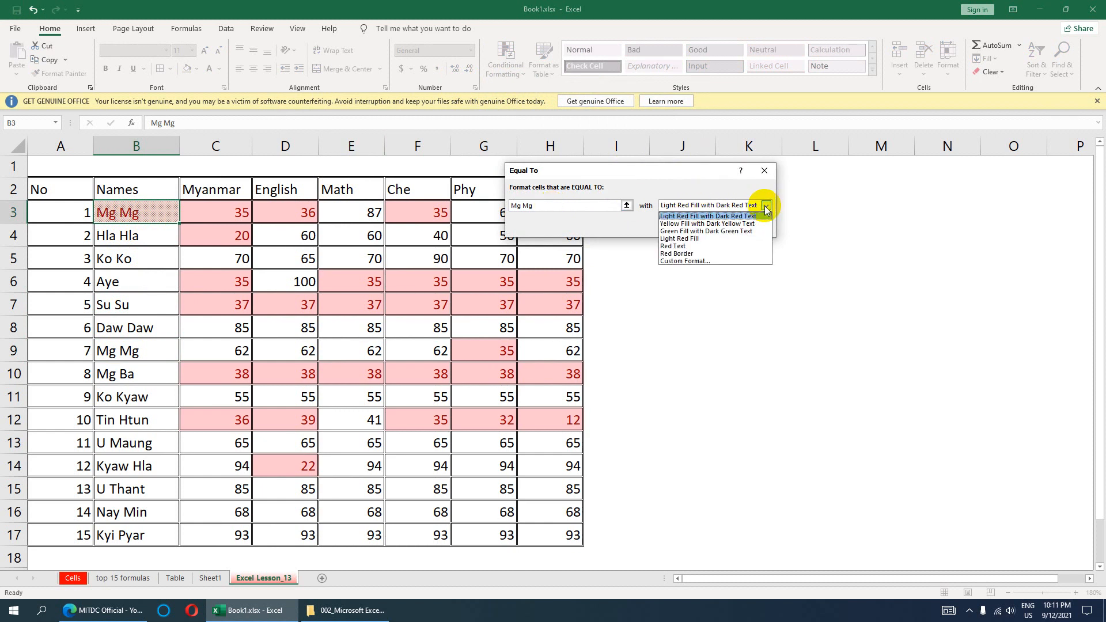
click(706, 261)
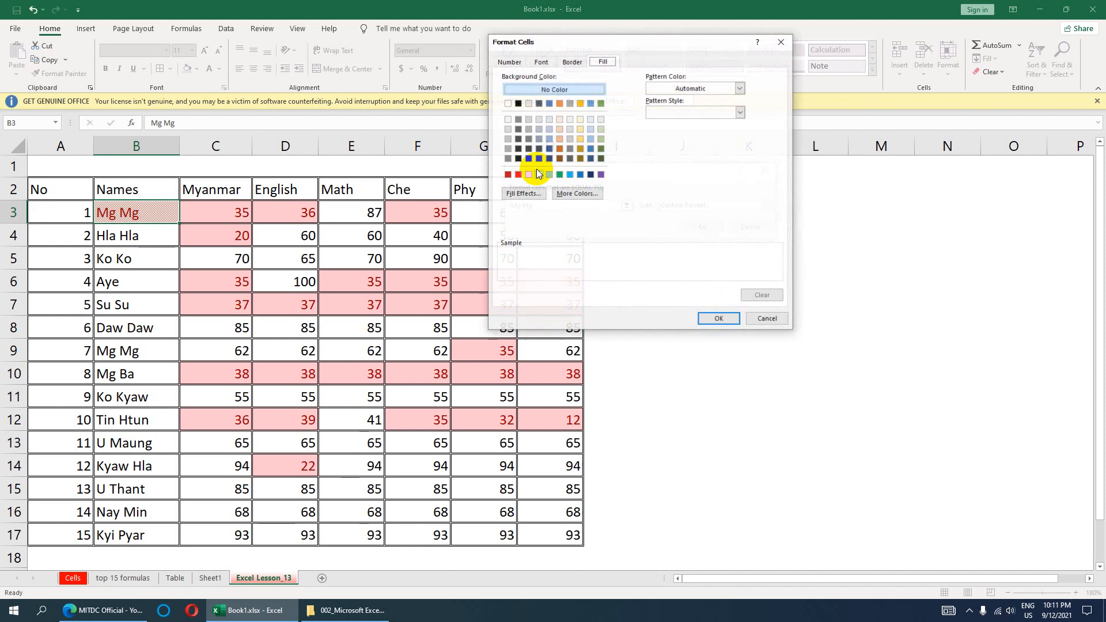
- Give the rule a light blue pattern color with a light dotted pattern style and apply it to cell B3
click(741, 88)
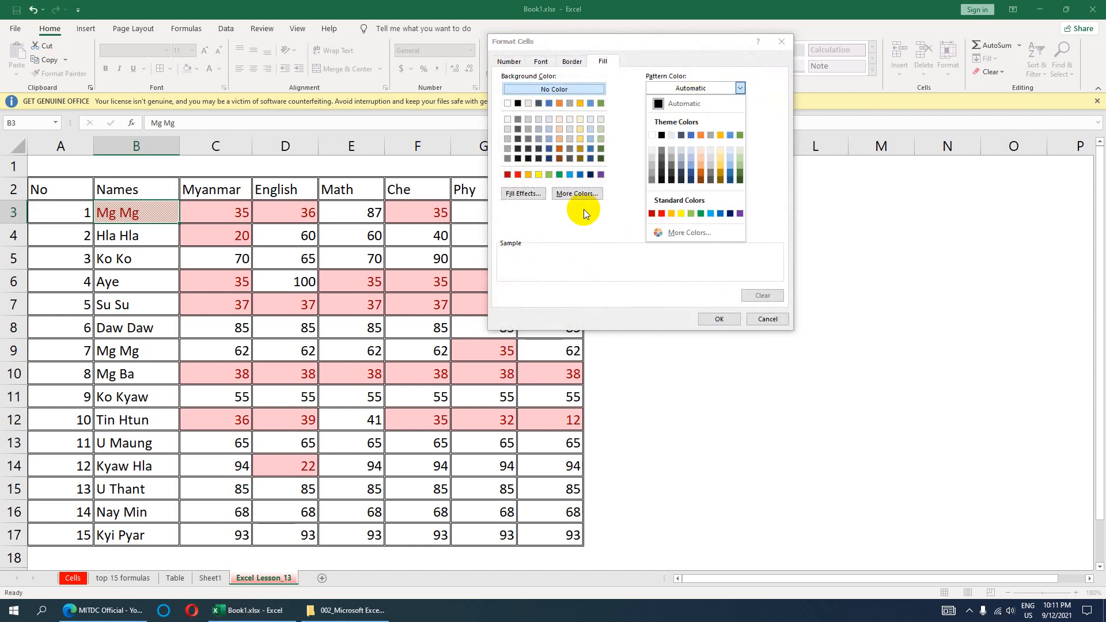
click(711, 213)
click(741, 112)
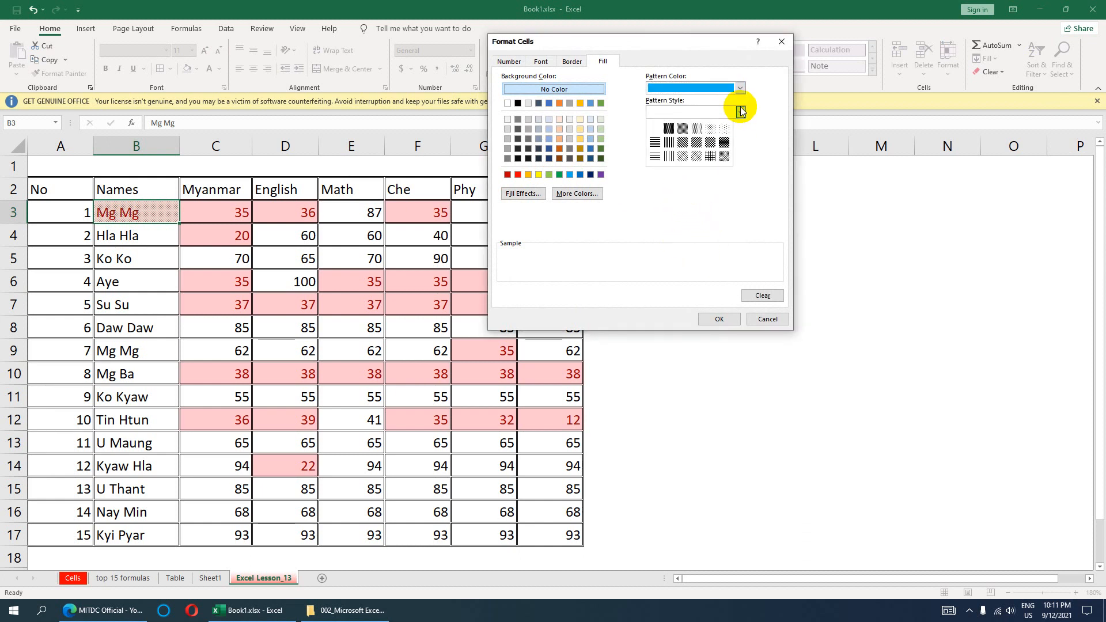
click(708, 128)
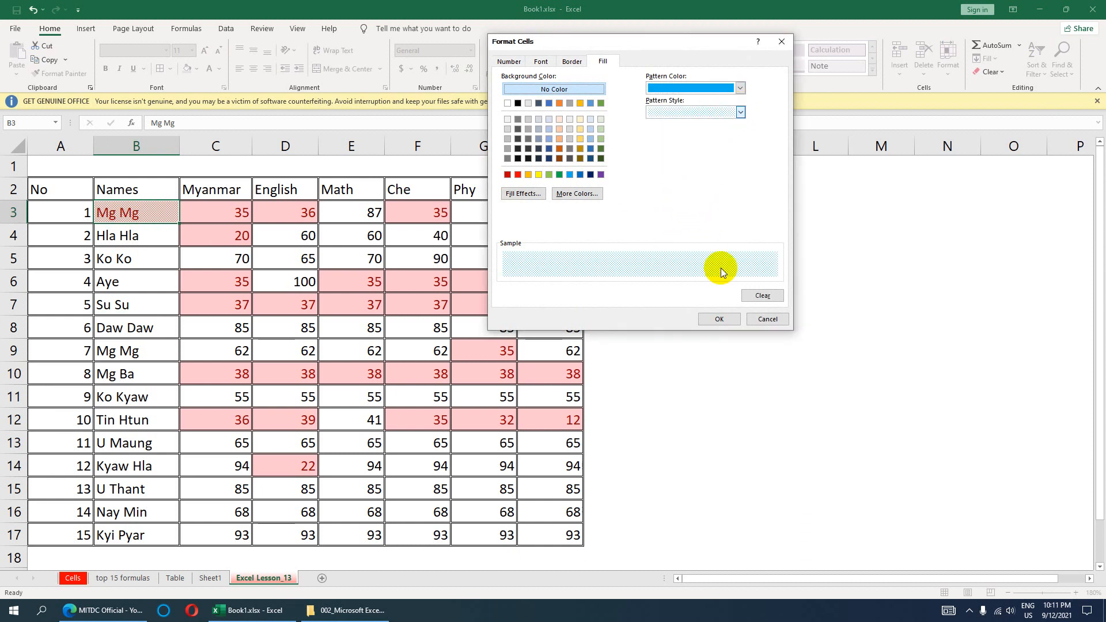
click(719, 319)
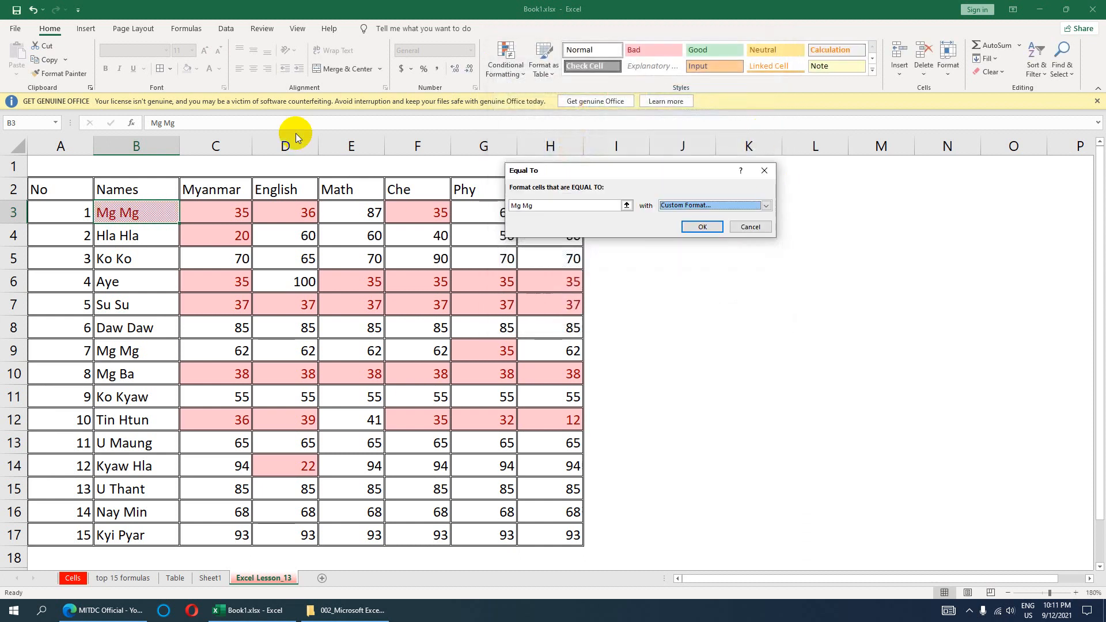
click(694, 226)
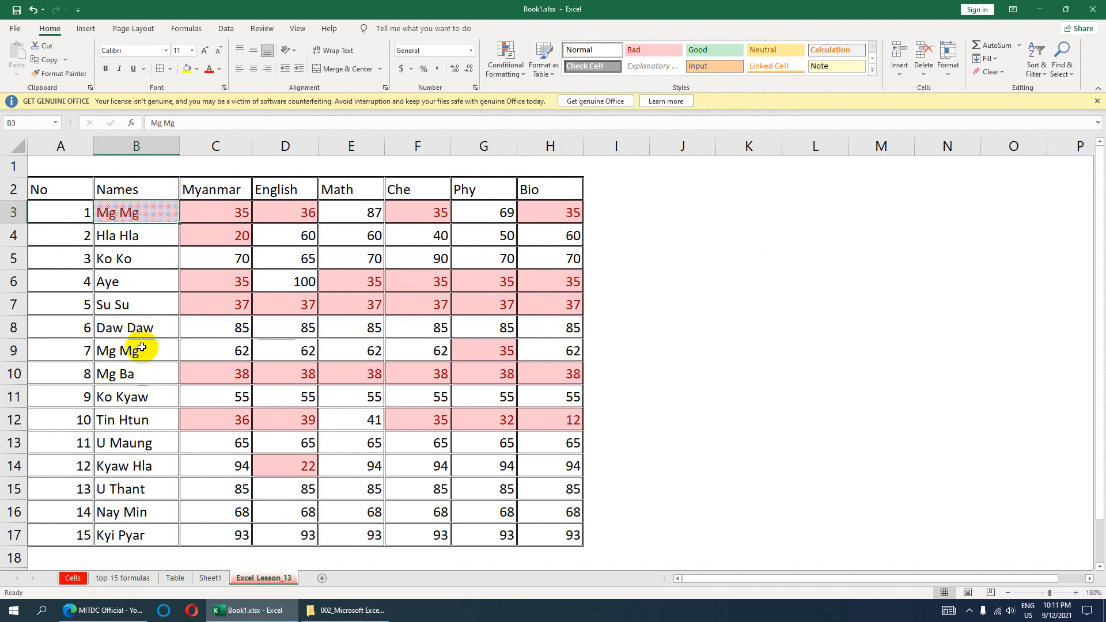
- Replace the student name in cell B7 with the same name as in cell B3
click(127, 307)
text(Mg Mg)
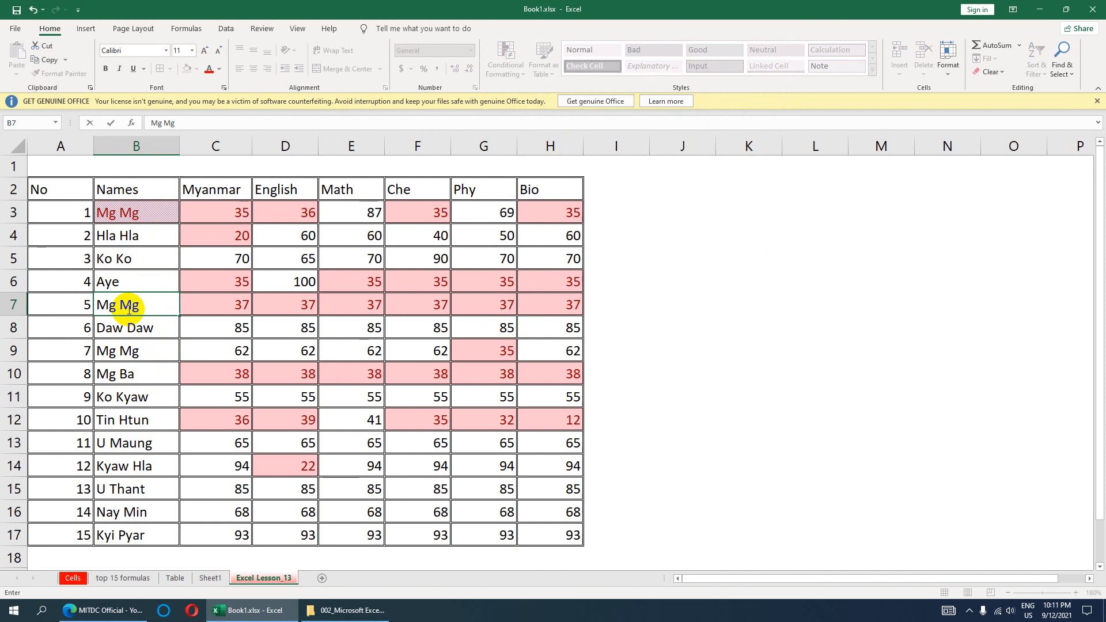
key(Return)
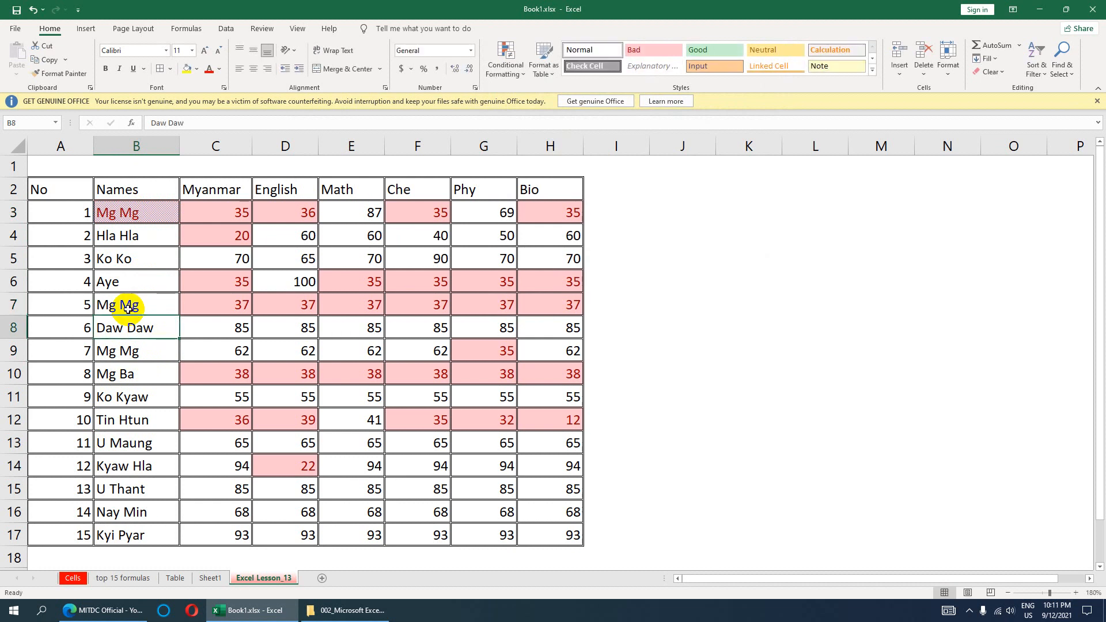
click(128, 308)
click(139, 214)
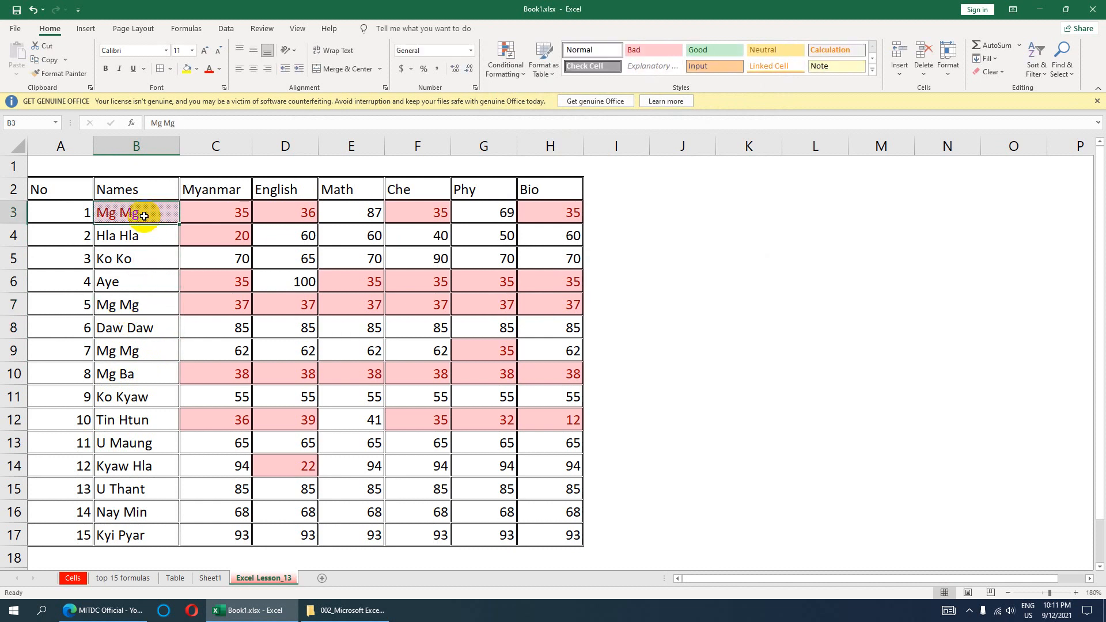
- Start an Equal To rule on the names in B3:B17 matching the third student's name, with Custom Format as its formatting
drag(134, 210, 128, 533)
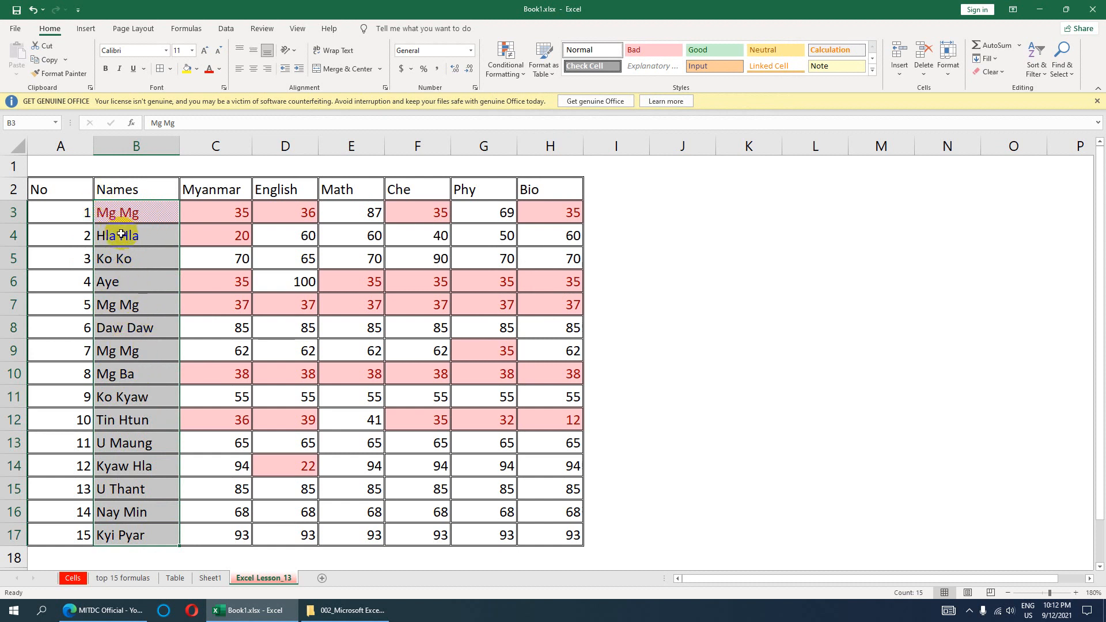
click(506, 62)
mouse_move(553, 93)
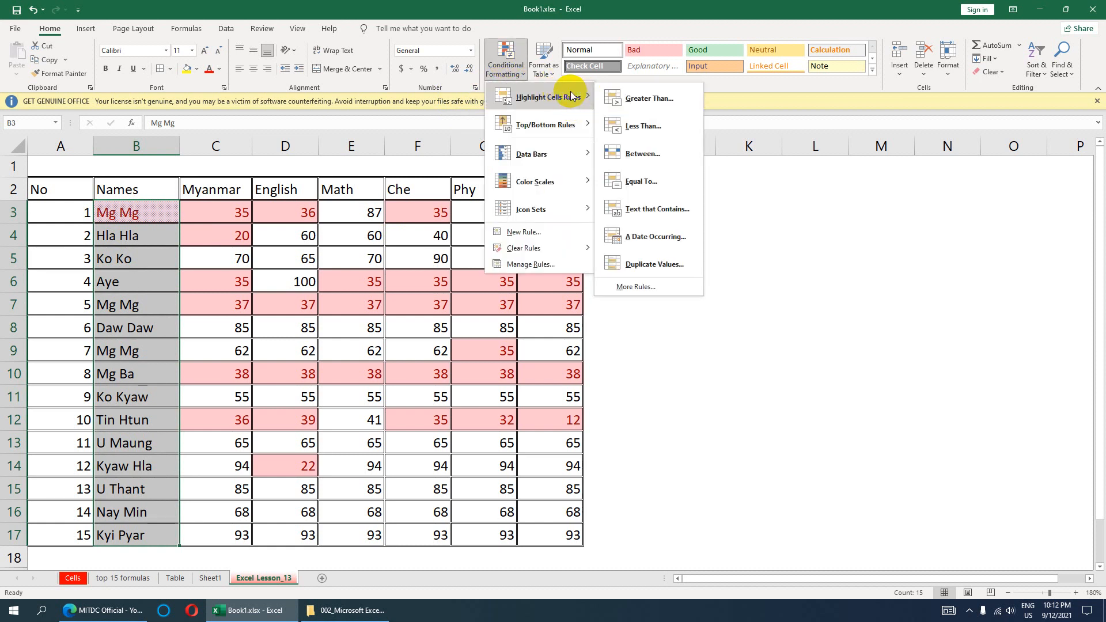
click(628, 182)
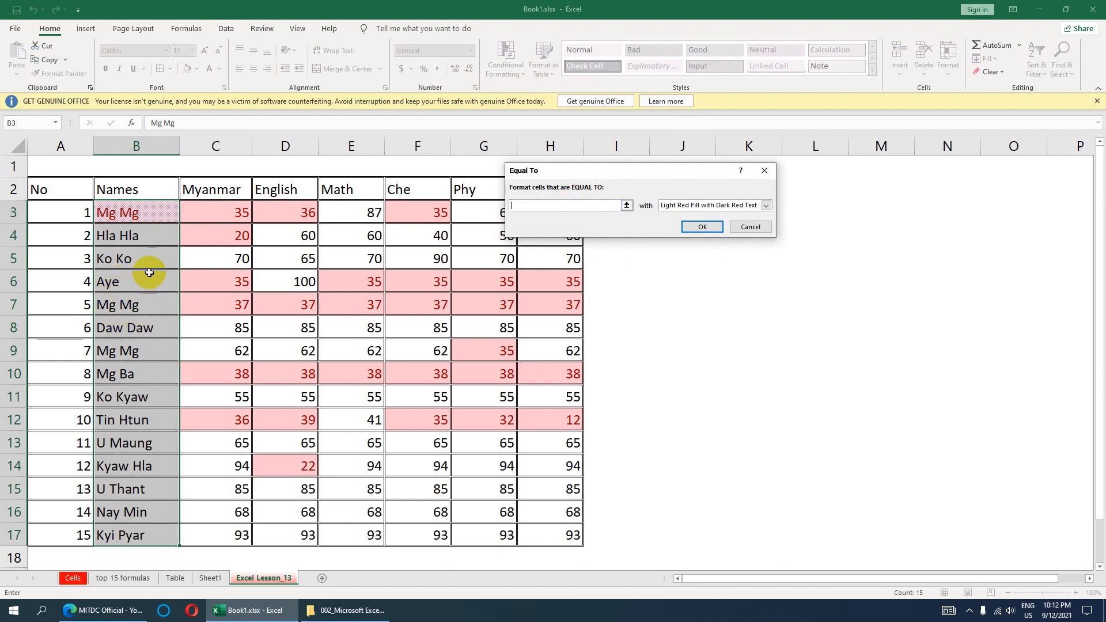
text(Ko ko)
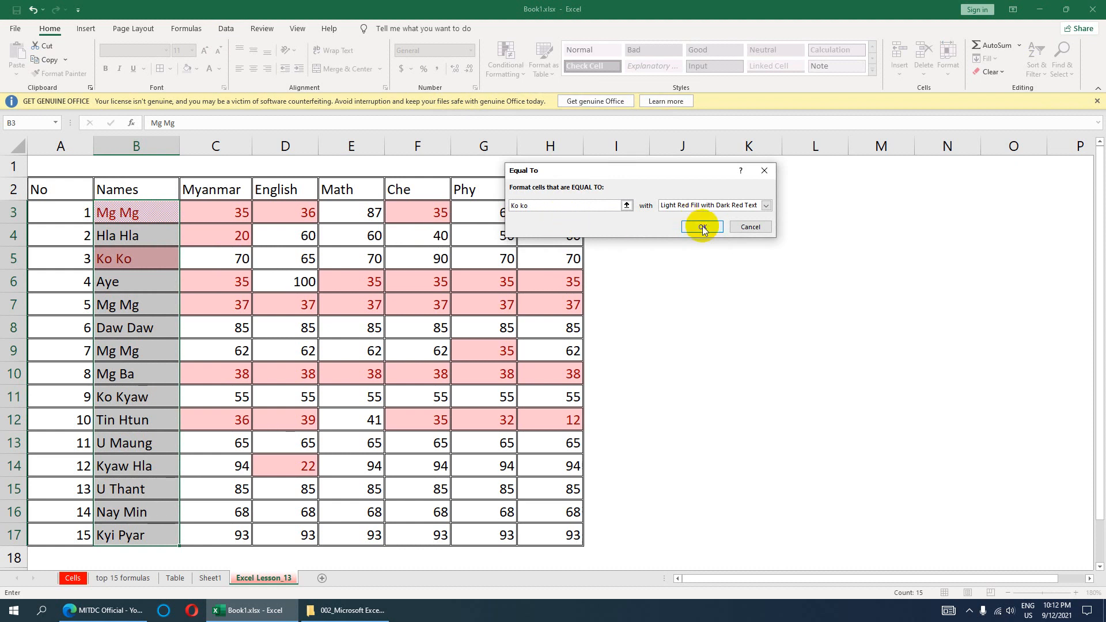
click(766, 206)
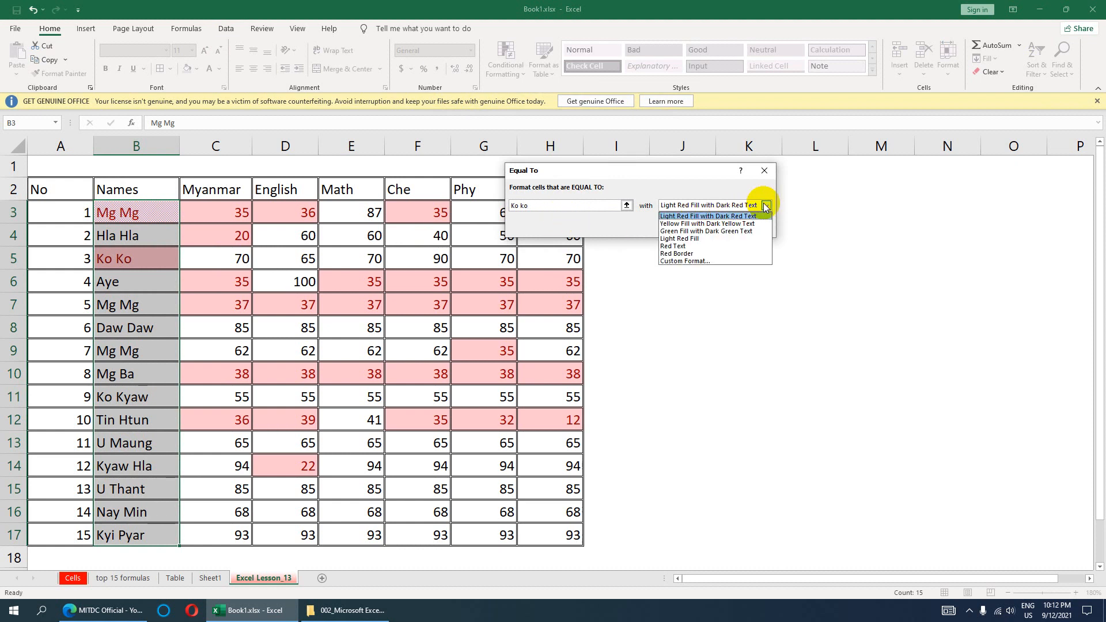
click(703, 262)
- Give the rule an orange pattern color with a thin vertical stripe pattern style and apply it to the names
click(731, 88)
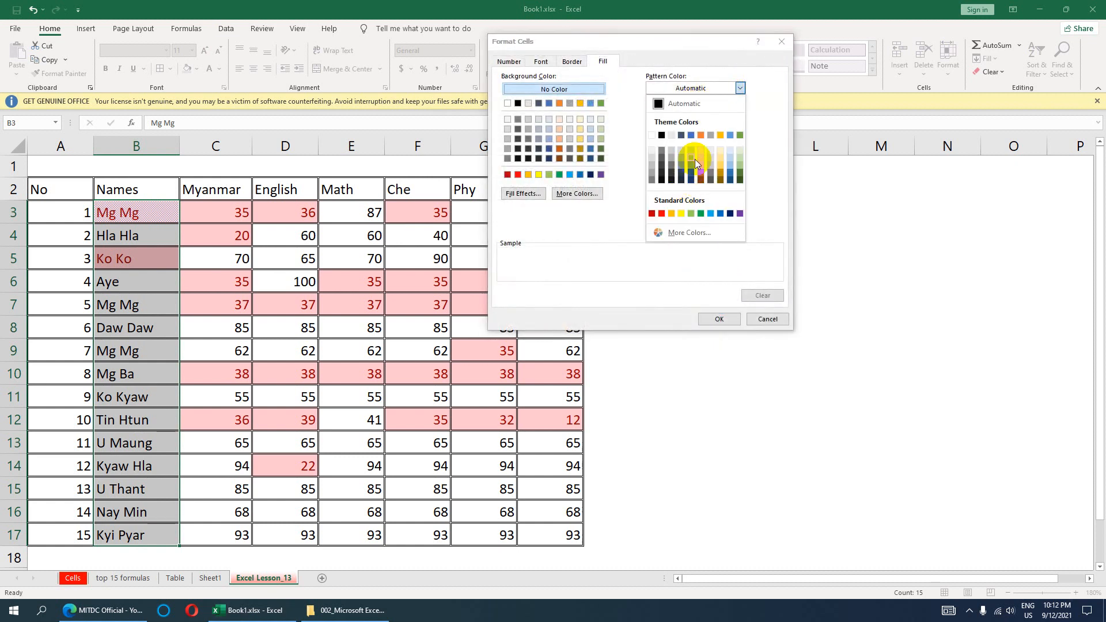
click(670, 213)
click(740, 112)
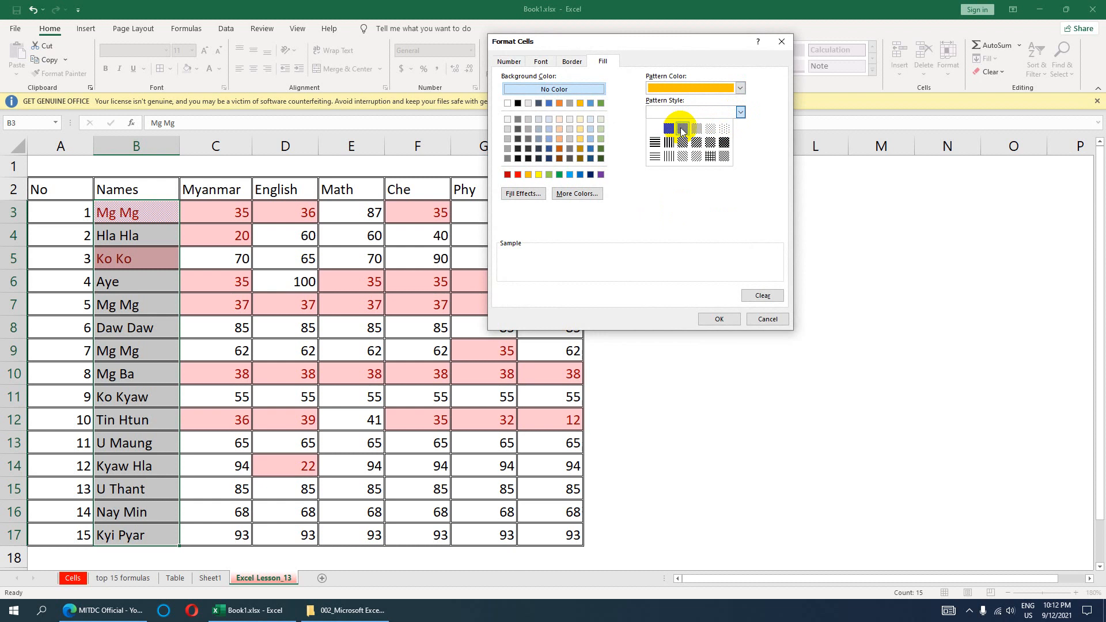
click(671, 157)
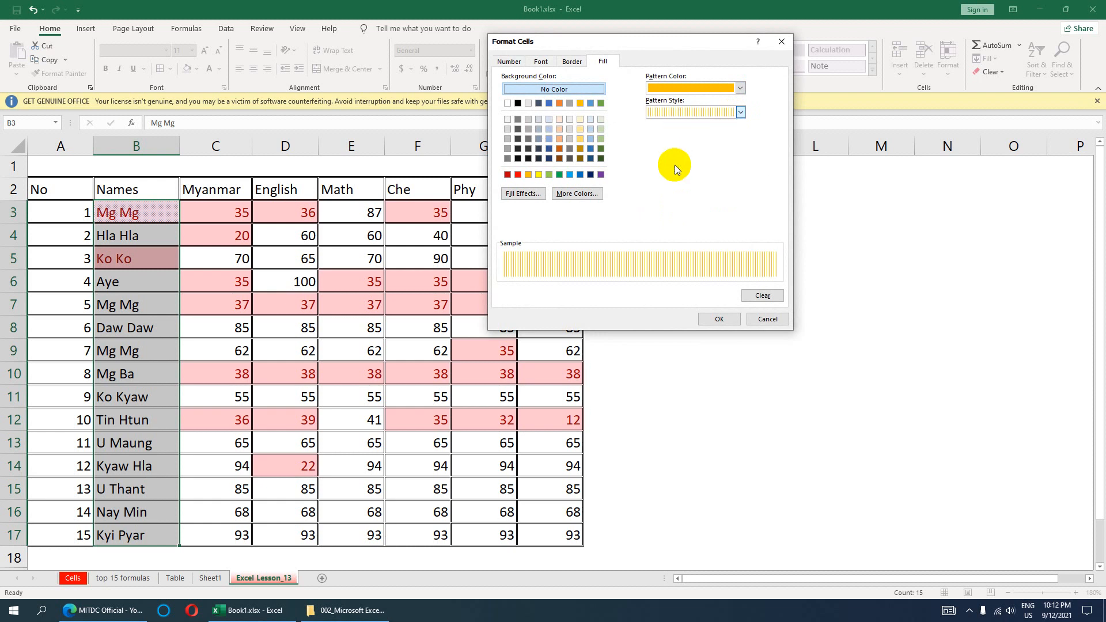
click(713, 324)
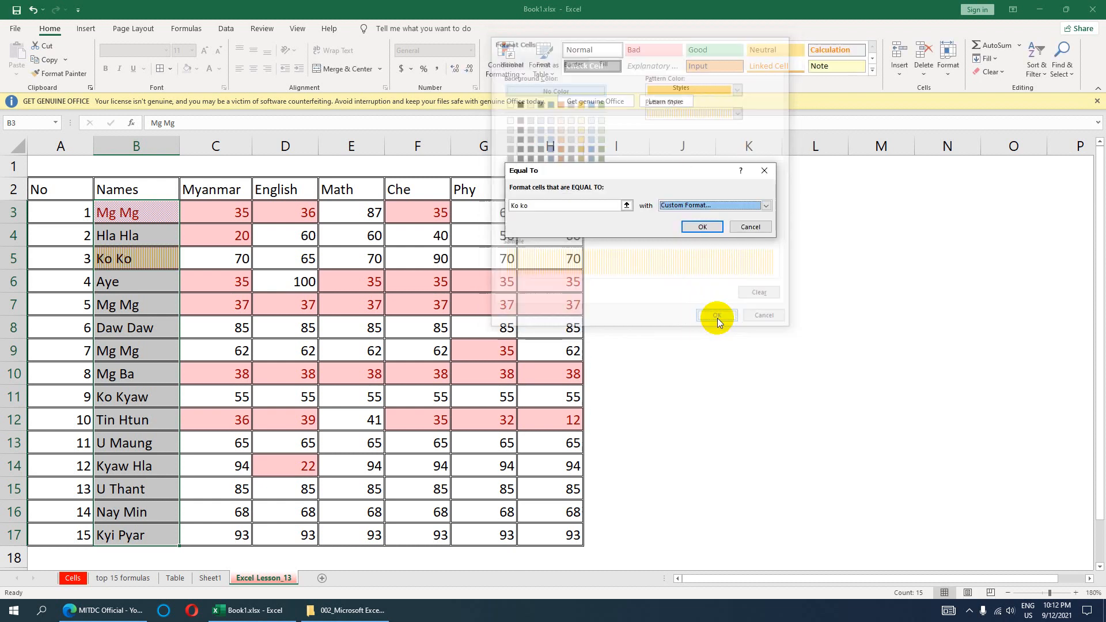
click(703, 227)
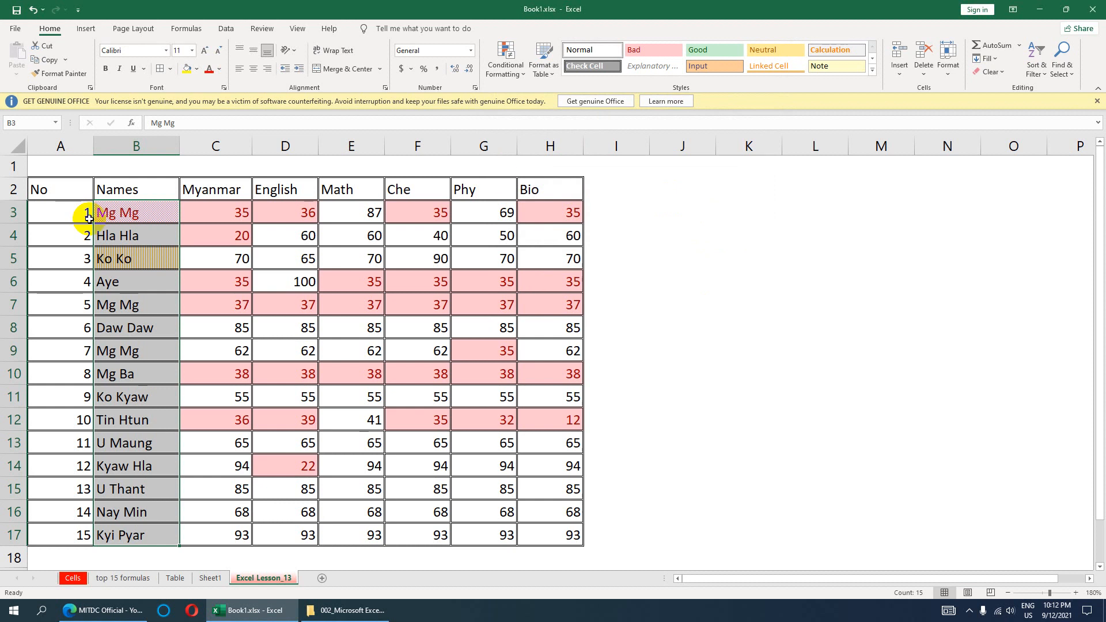
- Replace the student name in cell B10 with the same name as in cell B5
click(130, 260)
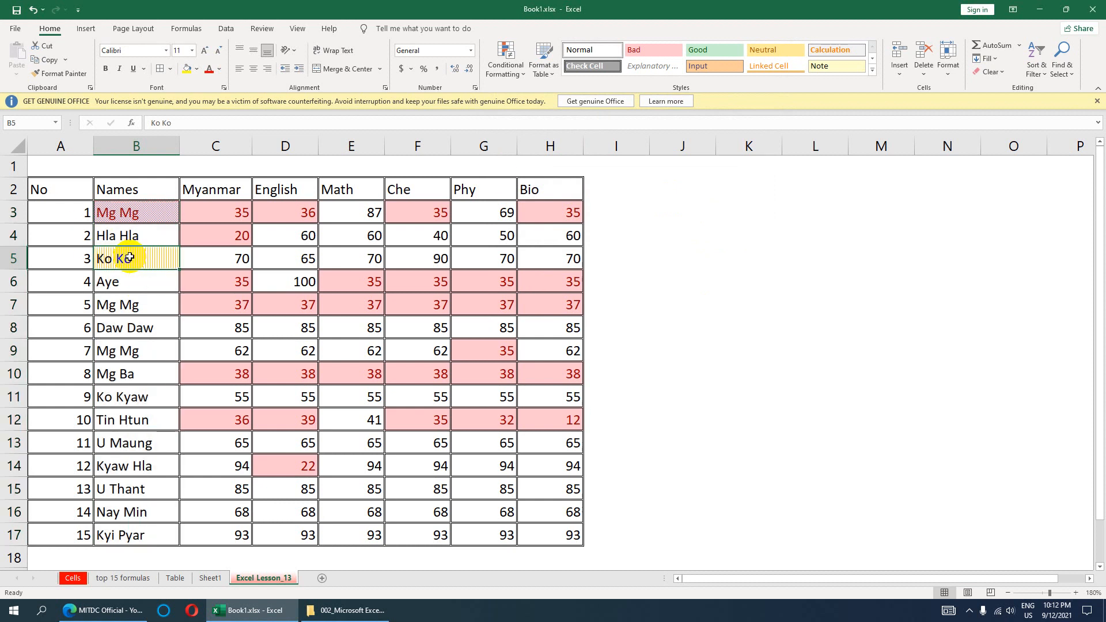
click(127, 376)
text(Ko Ko)
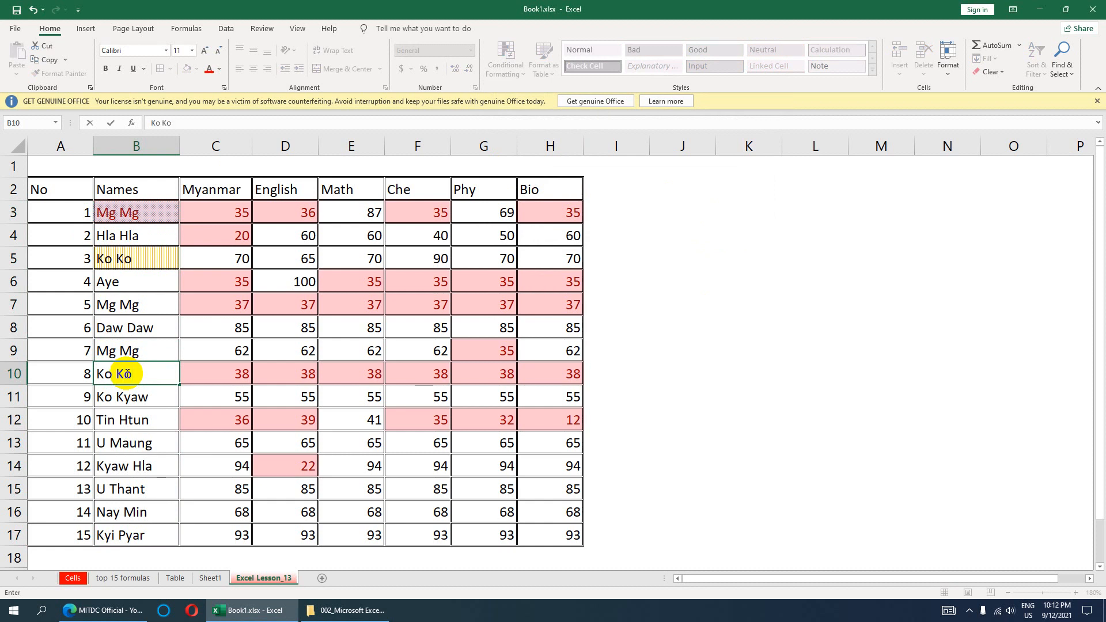
key(Return)
click(124, 260)
click(121, 375)
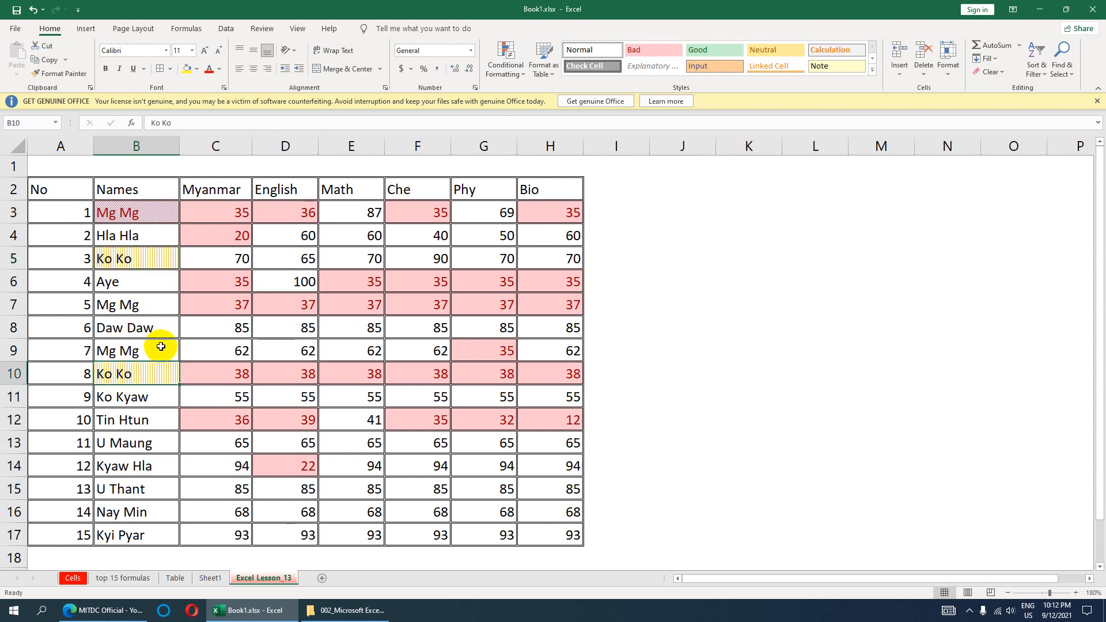
- Replace the student name in cell B16 with the same name as in cell B5
click(119, 518)
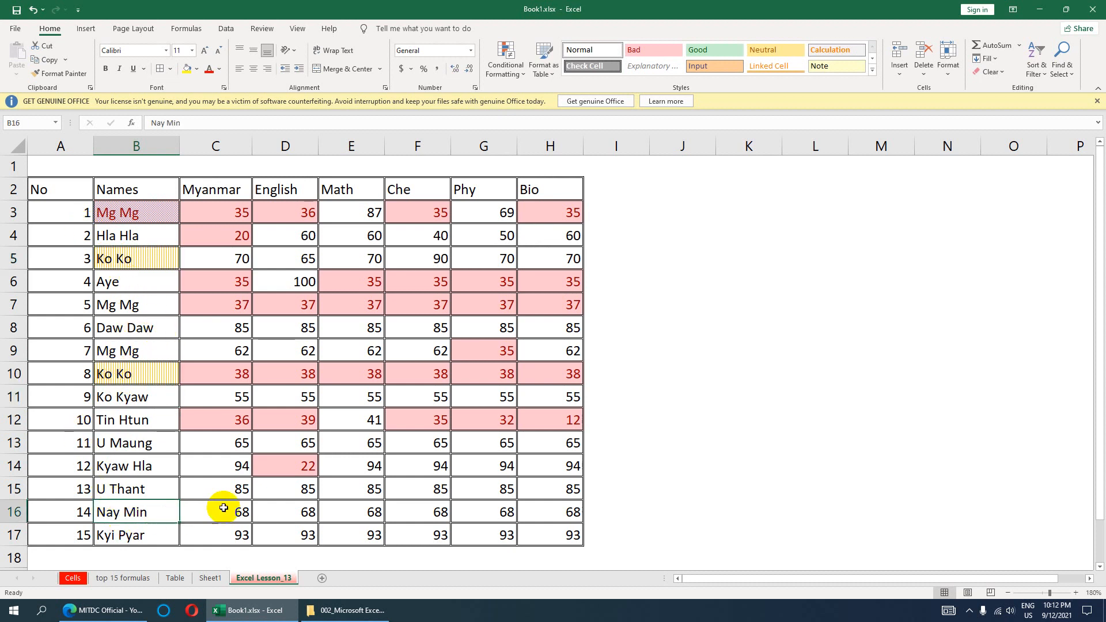
text(L)
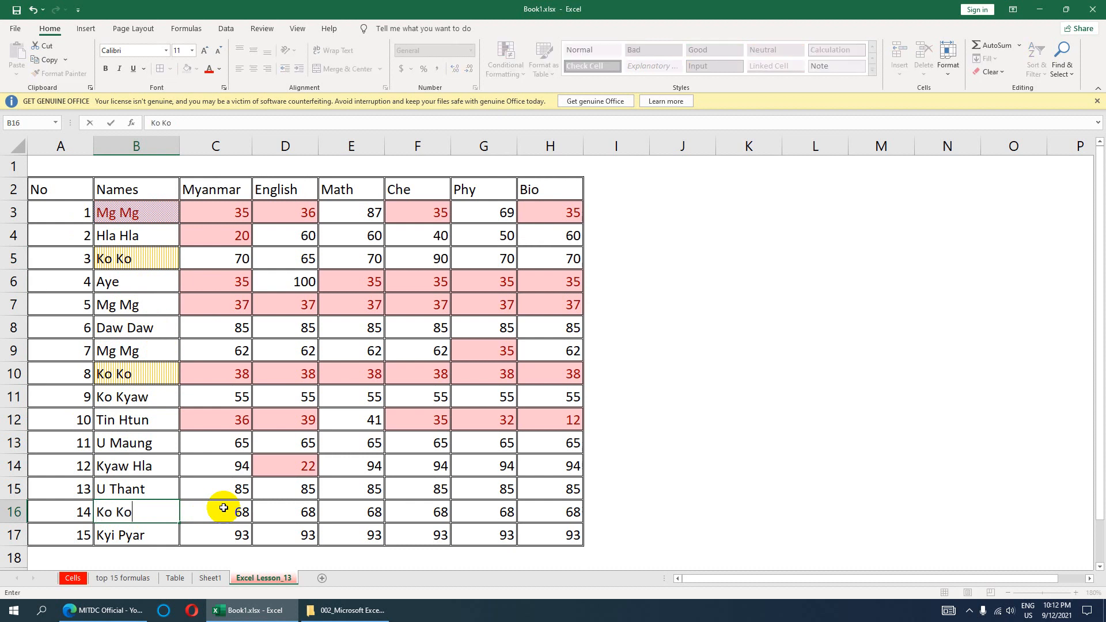
key(Return)
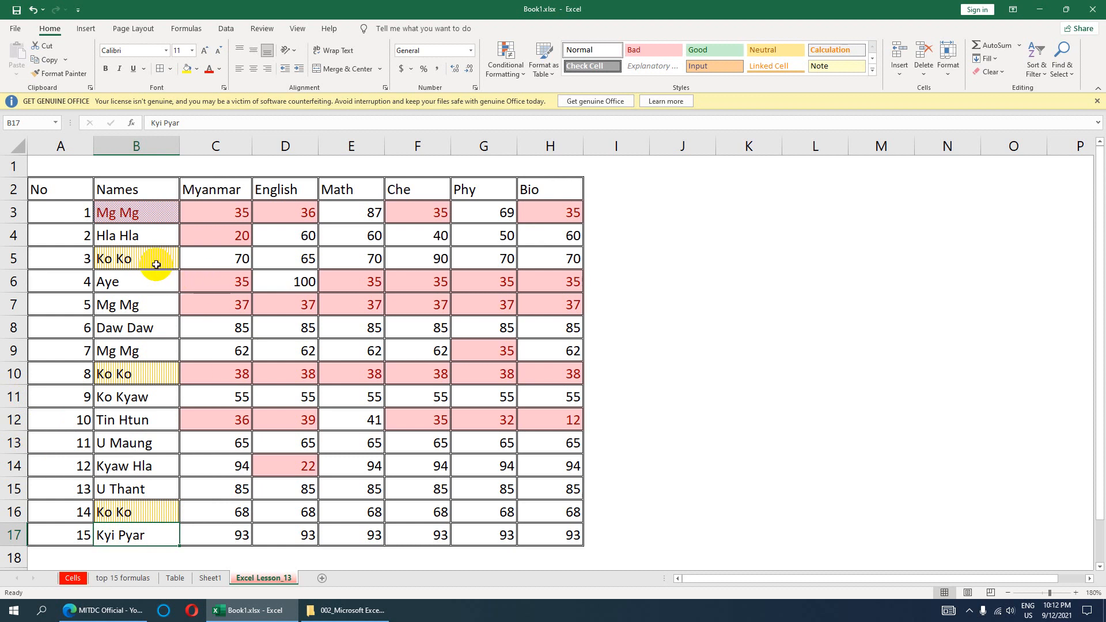
drag(122, 398, 118, 374)
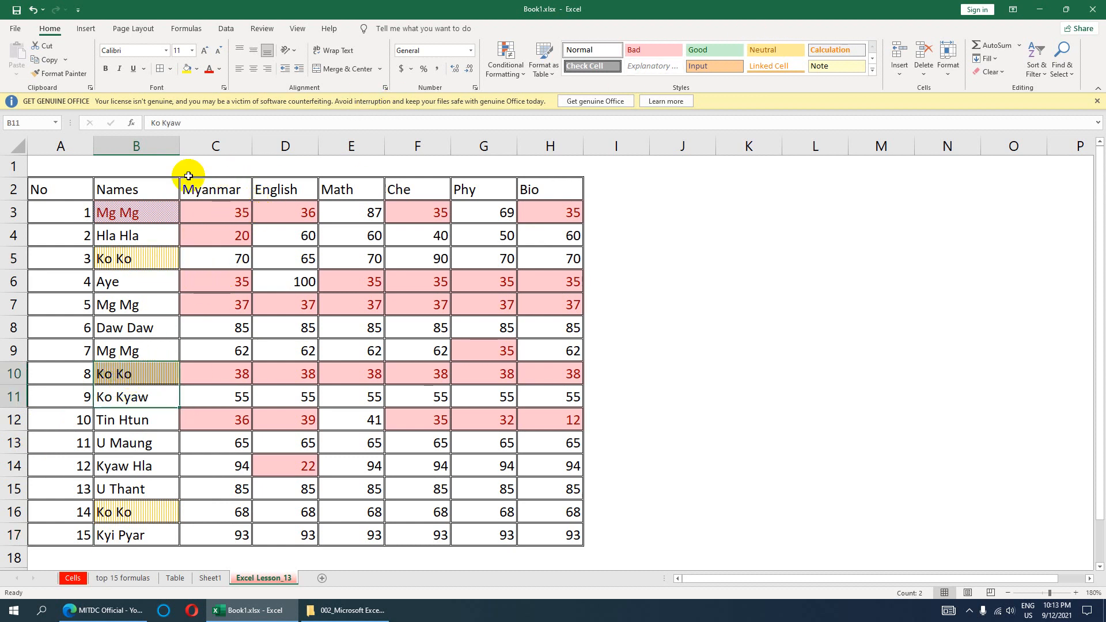
click(161, 283)
drag(217, 215, 531, 538)
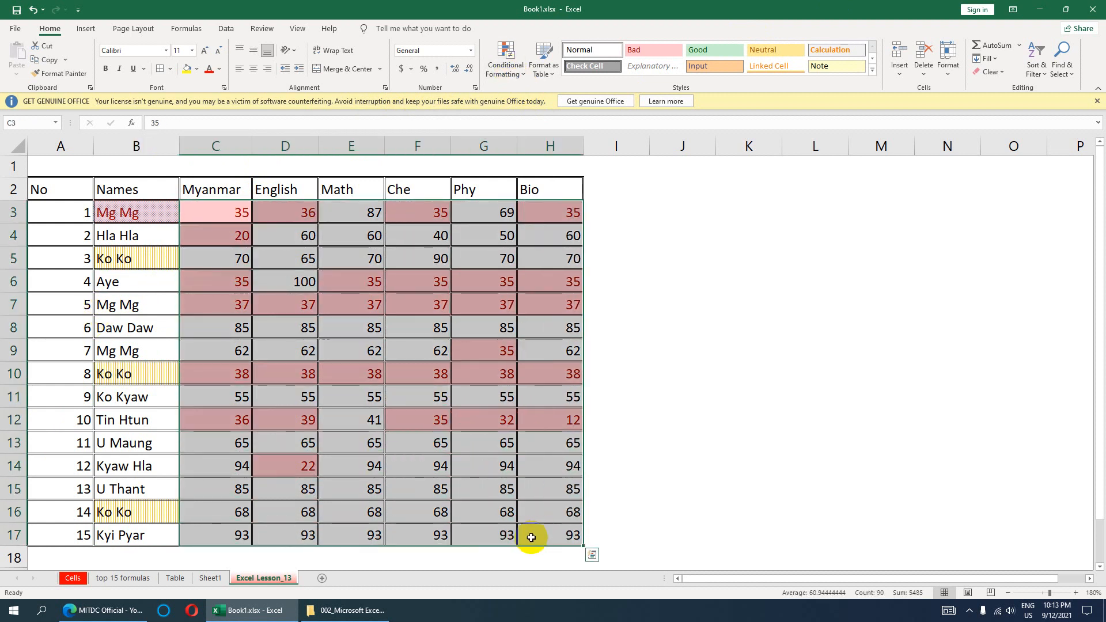
click(509, 73)
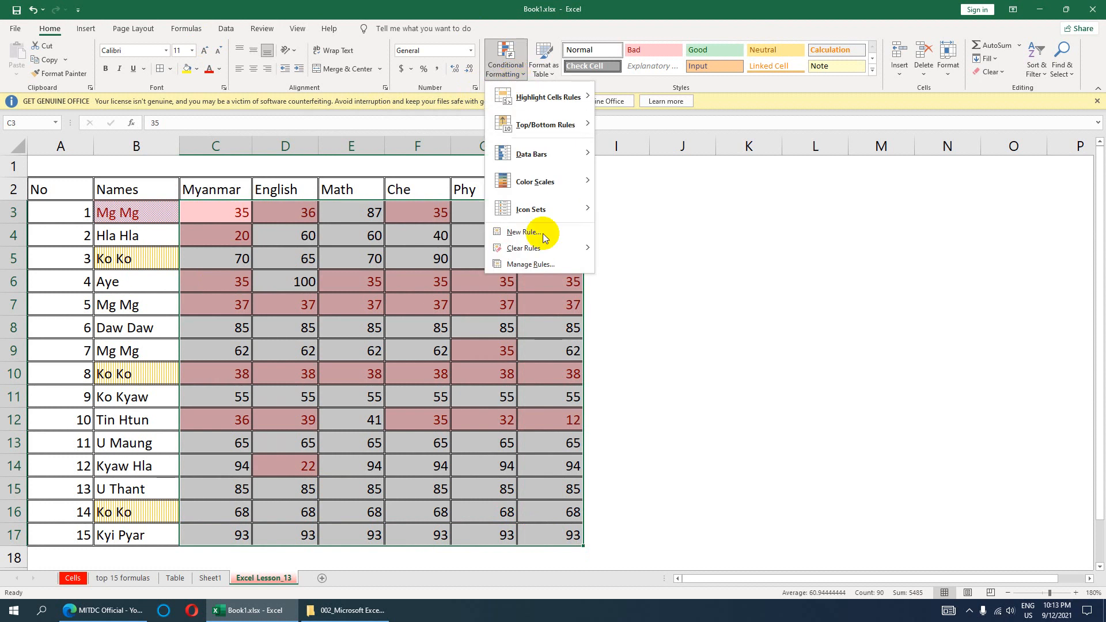
mouse_move(550, 108)
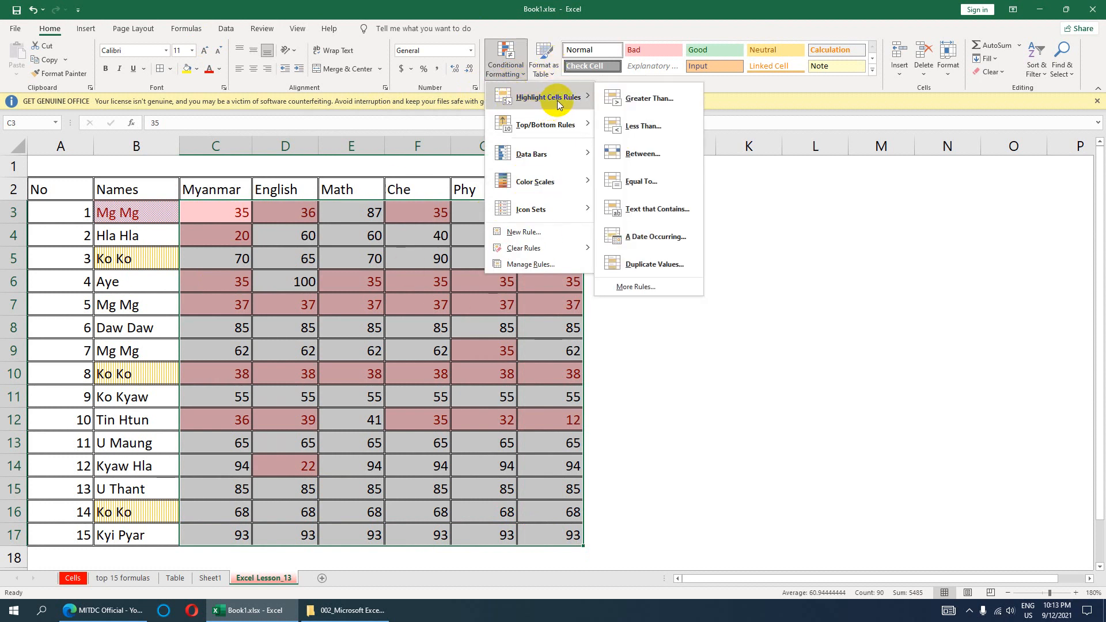
click(333, 408)
- Clear all conditional formatting rules from the entire sheet
drag(33, 191, 547, 533)
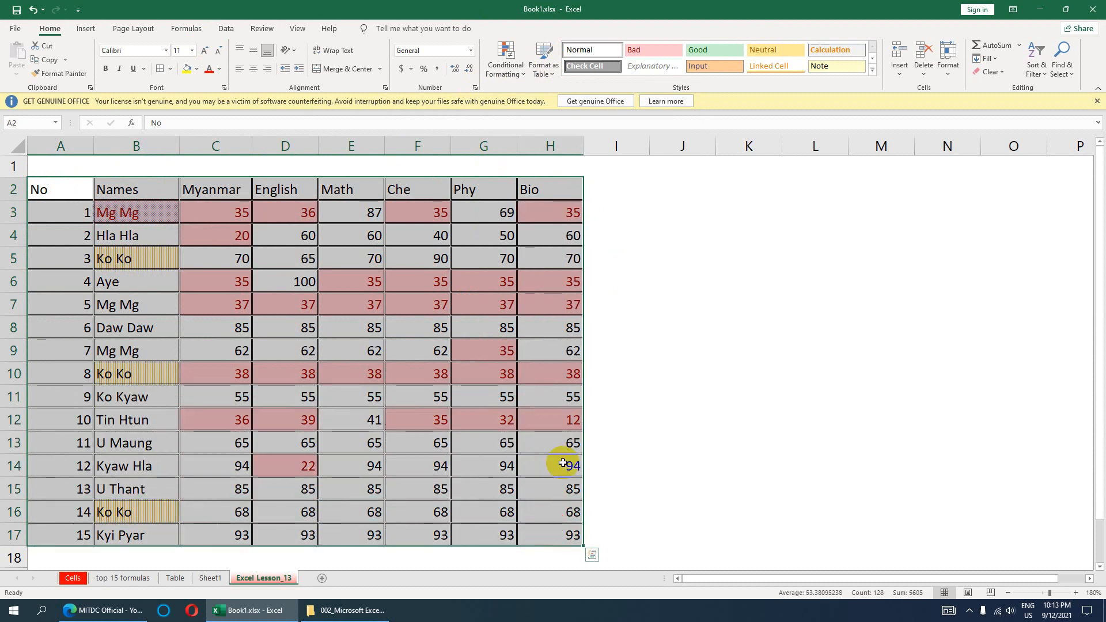
click(506, 57)
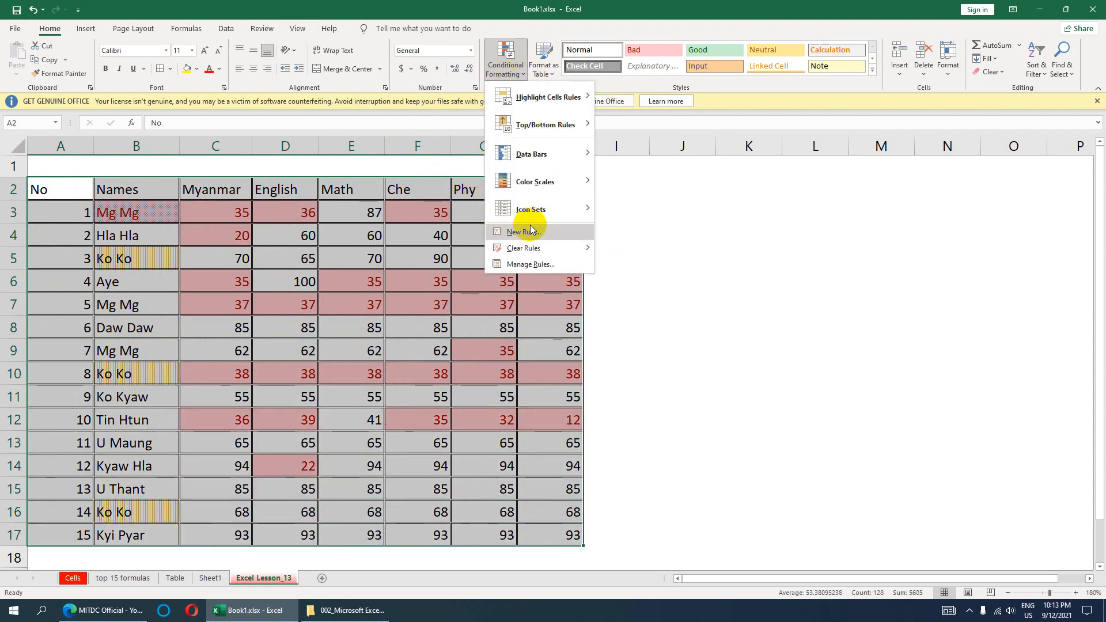
mouse_move(533, 248)
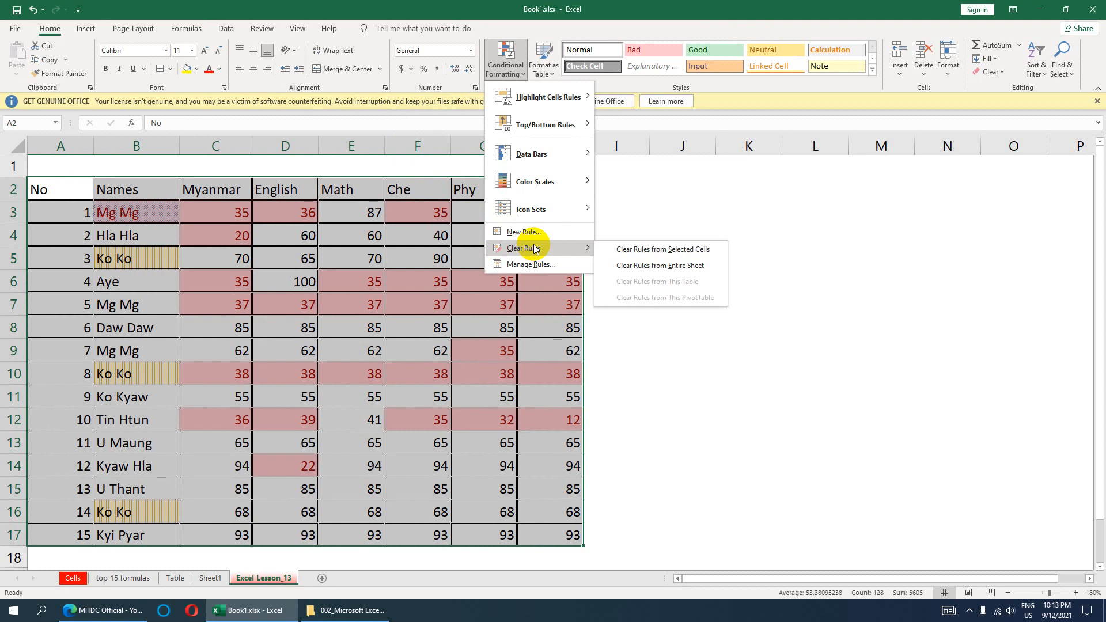
click(649, 265)
click(311, 309)
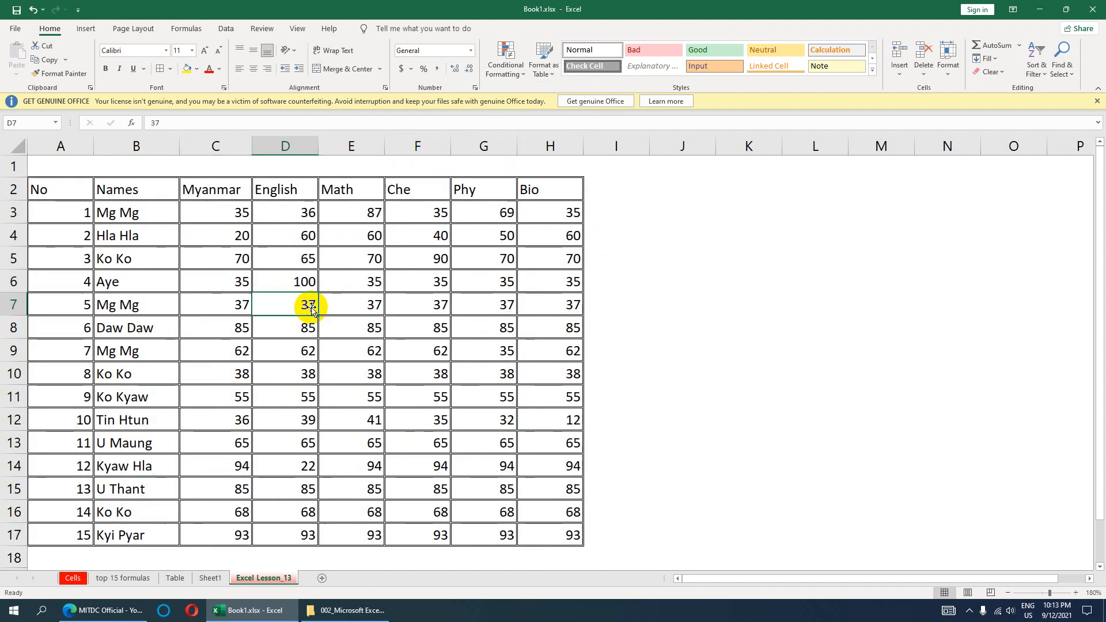
- Select the marks table A2:H17 and open a new custom icon set formatting rule for it
drag(74, 198, 522, 527)
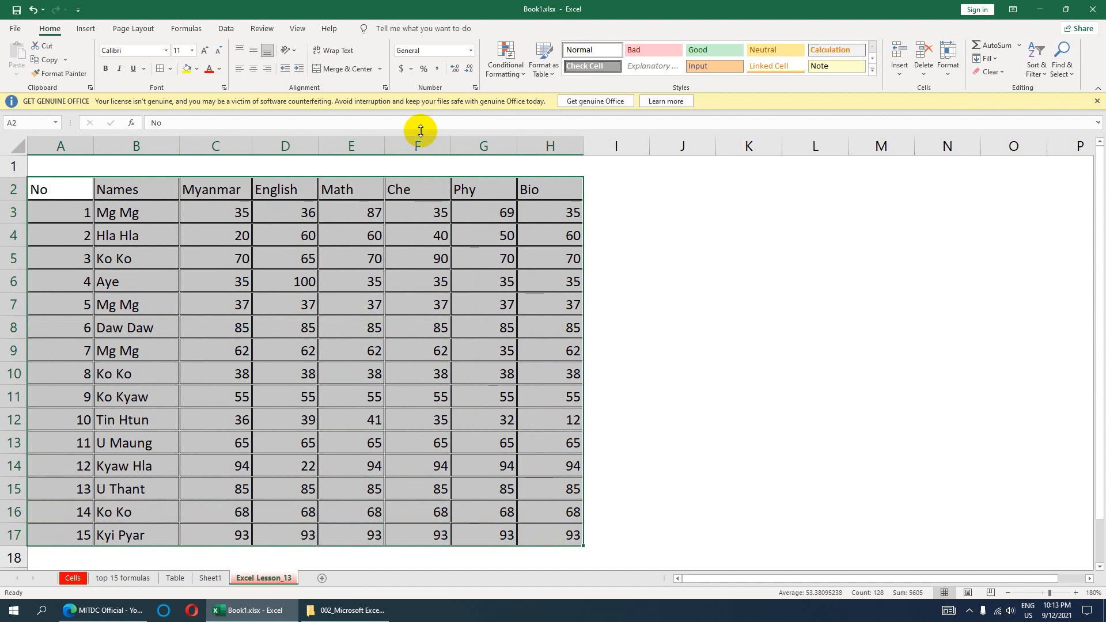
click(506, 63)
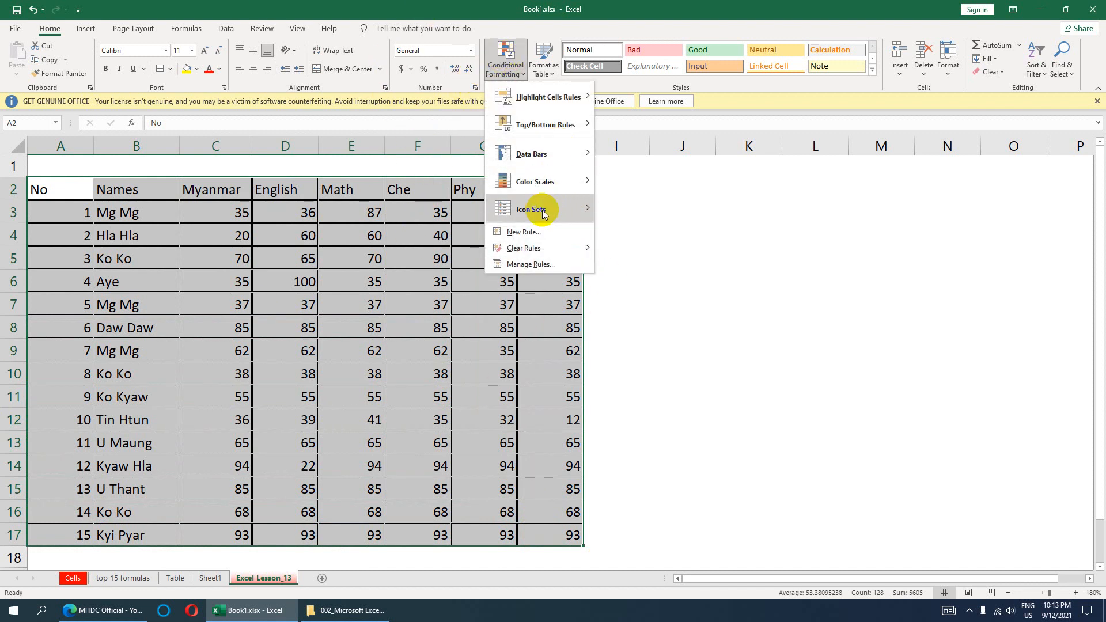
mouse_move(553, 102)
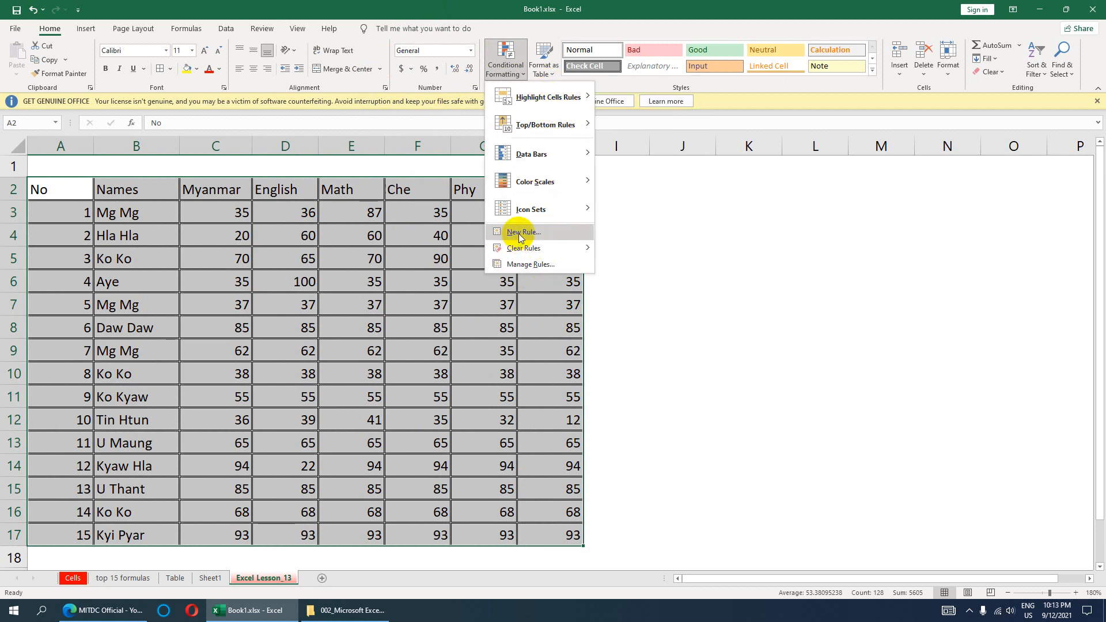
mouse_move(524, 247)
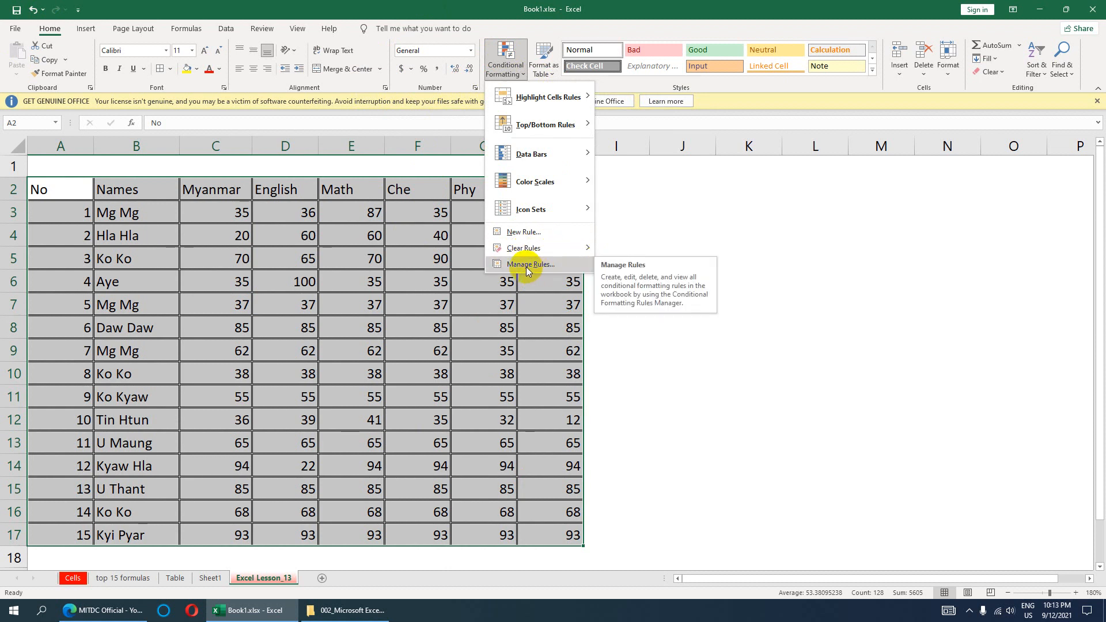
mouse_move(529, 184)
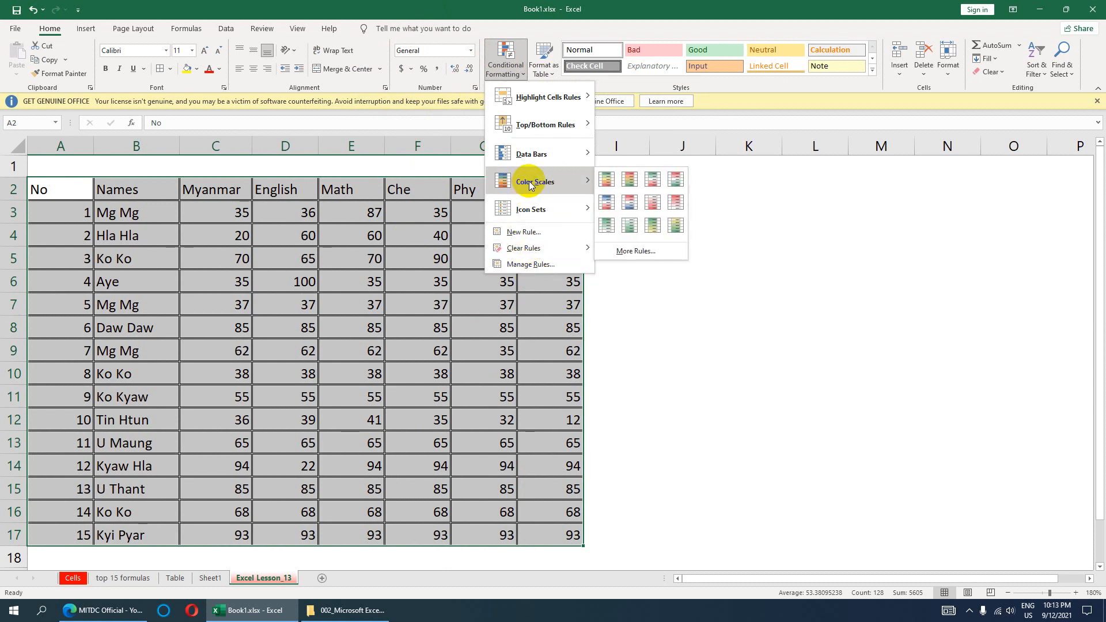
mouse_move(531, 209)
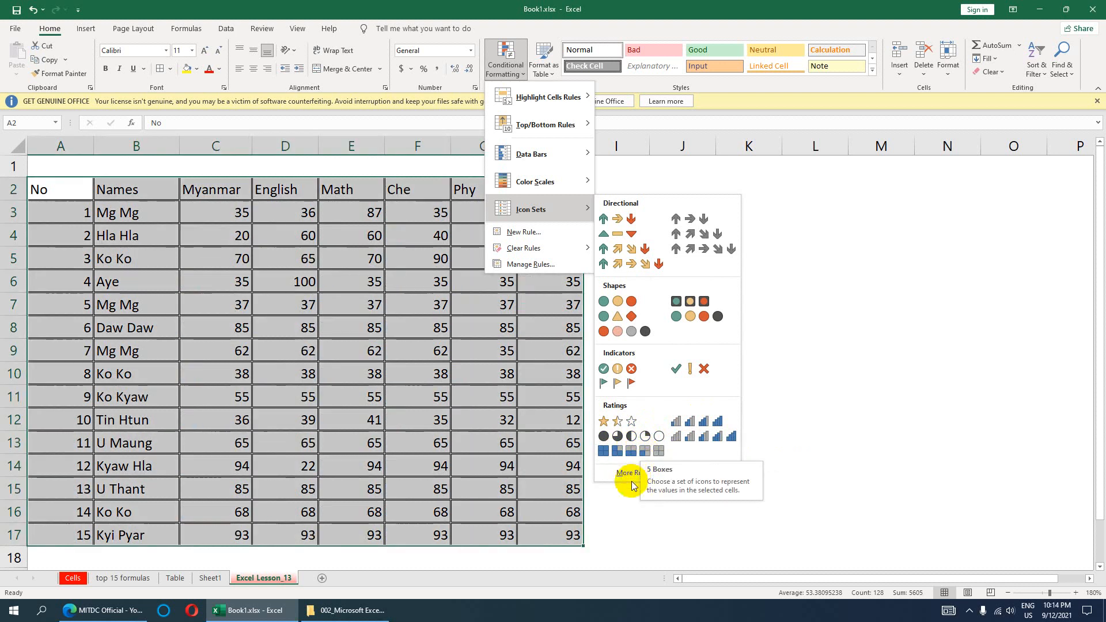
click(629, 475)
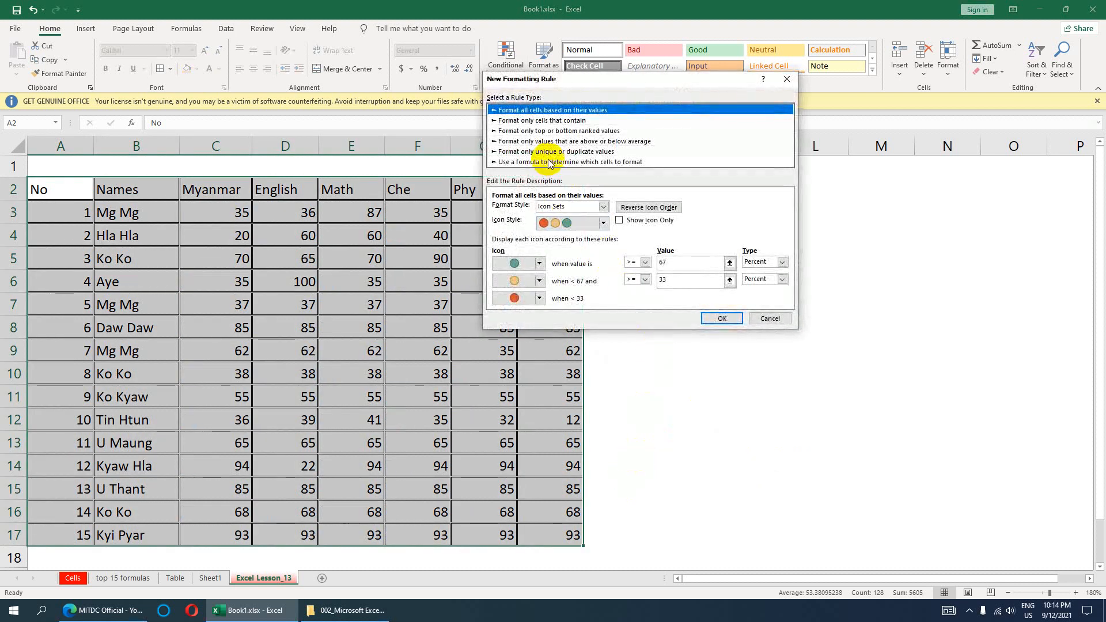
- Try the five gray arrows, five signal bars and three stars icon styles in the new rule
click(603, 223)
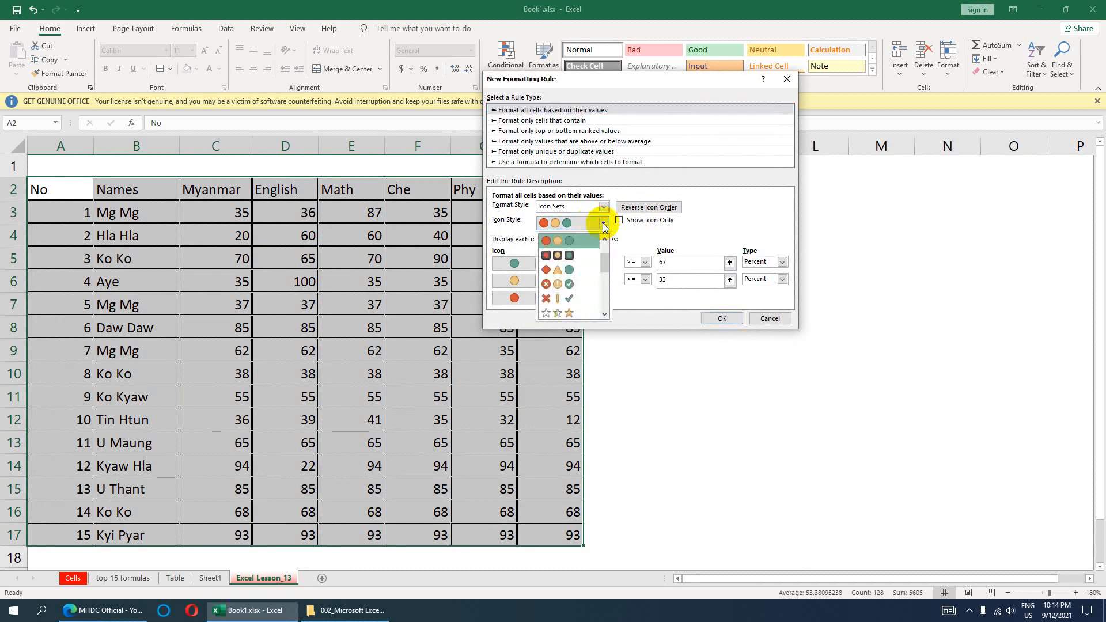
click(578, 268)
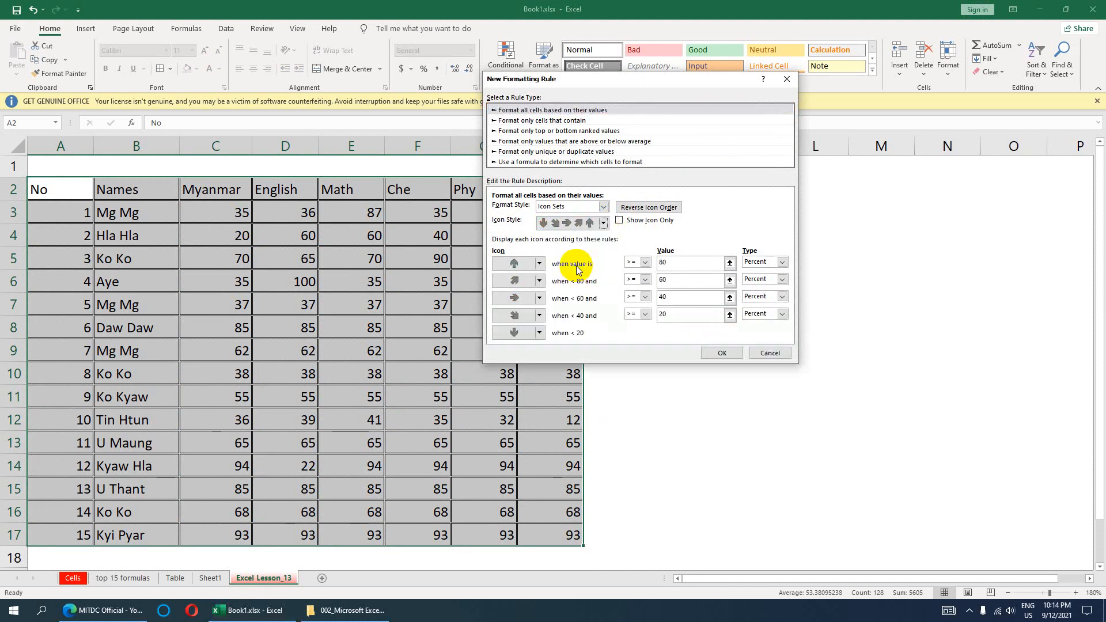
click(603, 223)
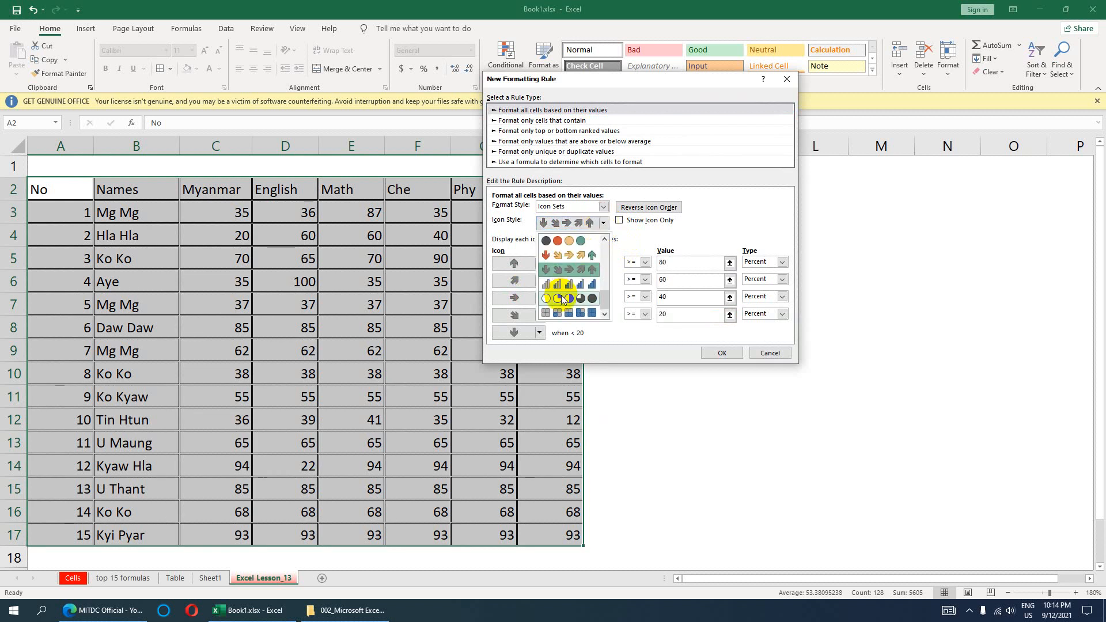
click(586, 287)
click(603, 223)
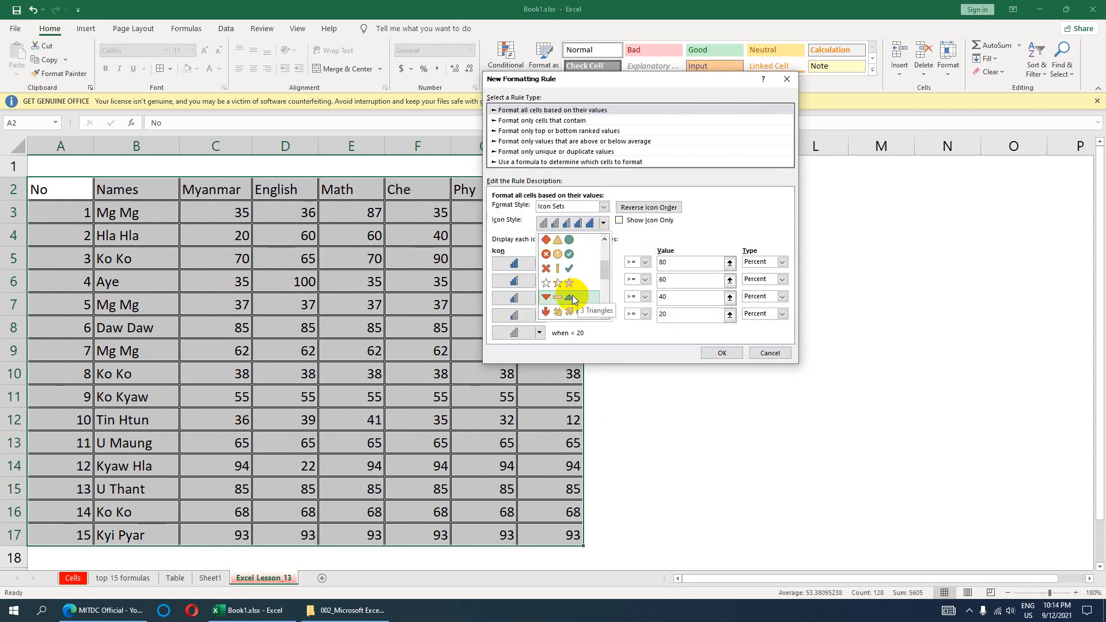
click(570, 281)
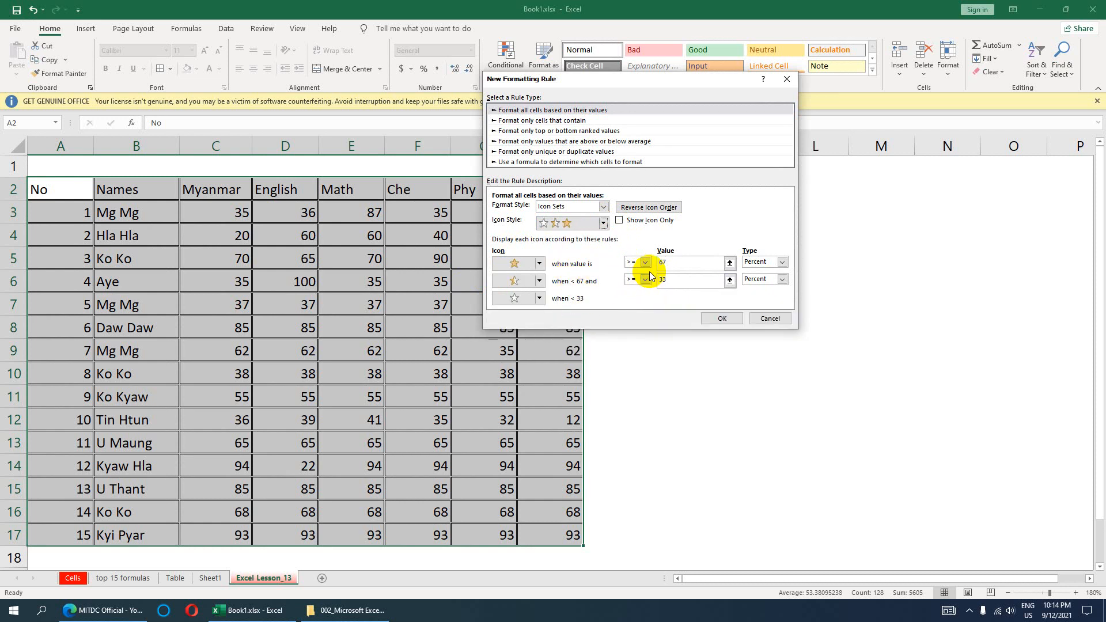
drag(559, 82, 737, 188)
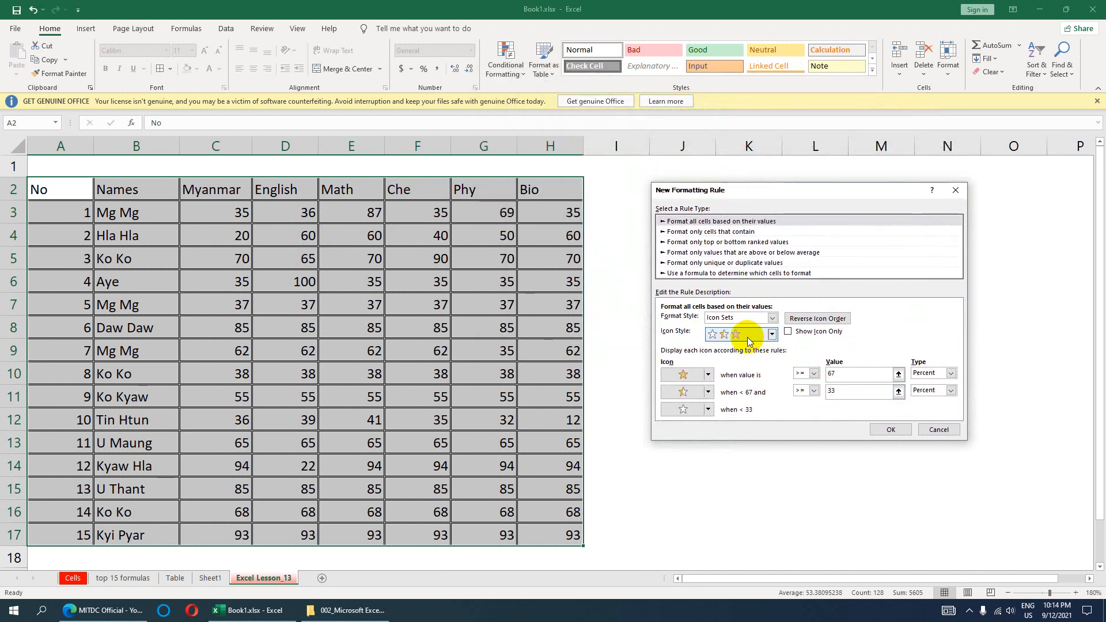
- Try the 2-Color Scale, 3-Color Scale and Data Bar format styles for the rule
click(773, 318)
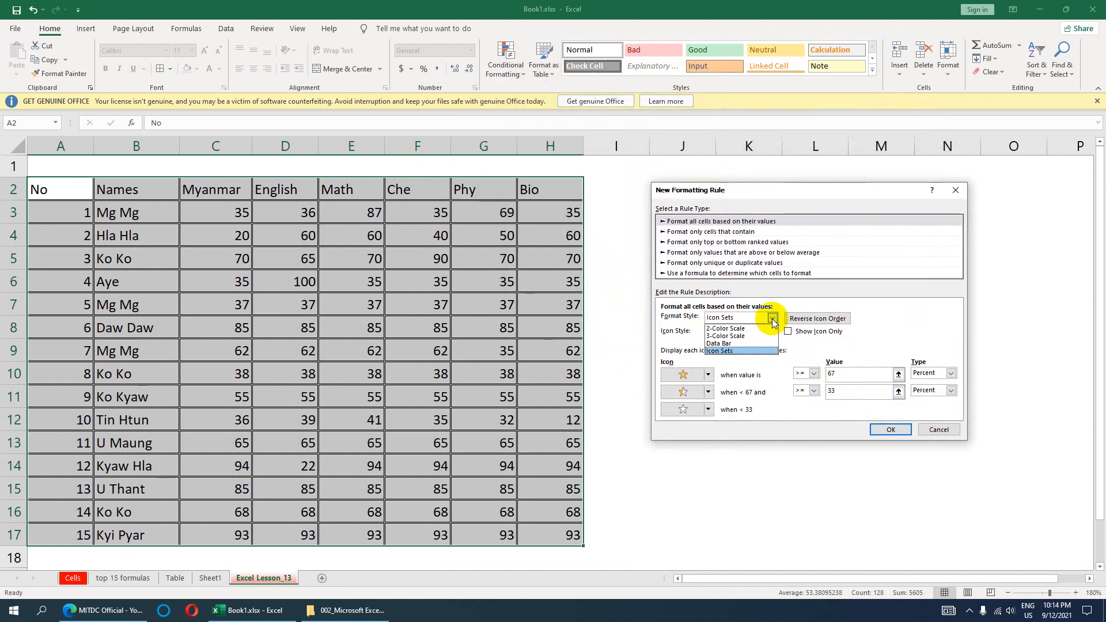
click(713, 330)
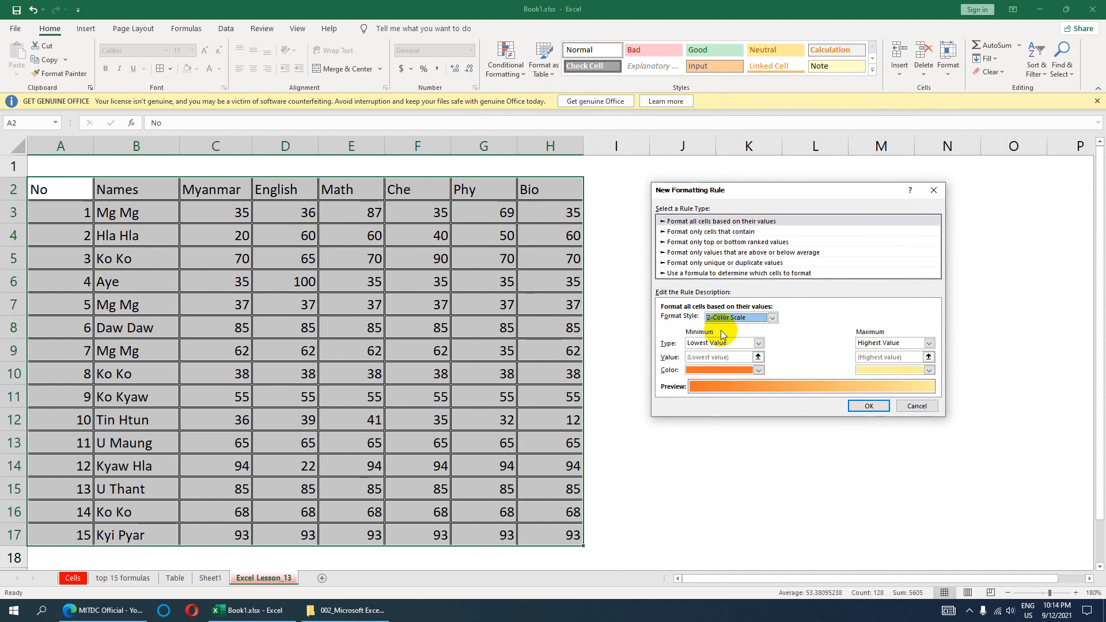
click(773, 319)
click(728, 336)
click(773, 318)
click(735, 344)
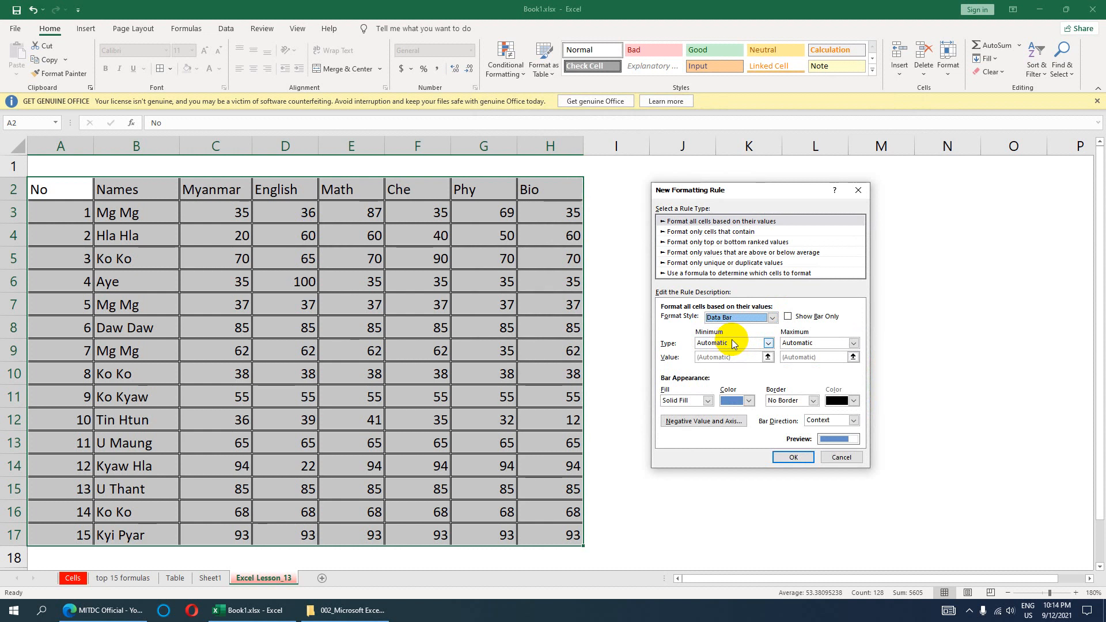
- Set the rule's format style to Icon Sets with the three colored circles and apply it to the table
click(772, 317)
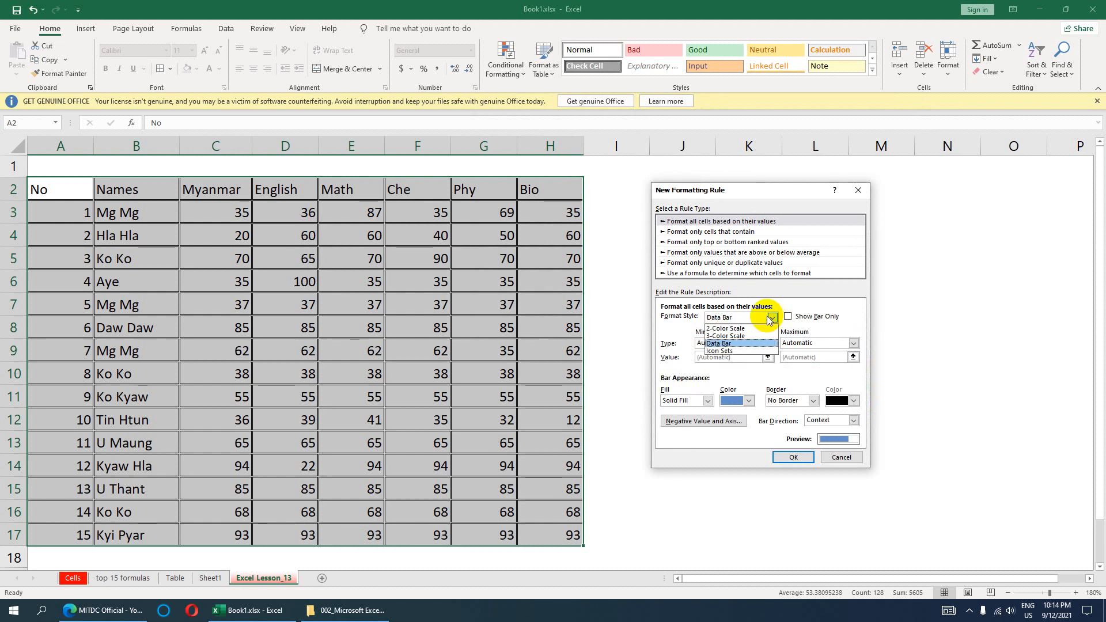
click(744, 351)
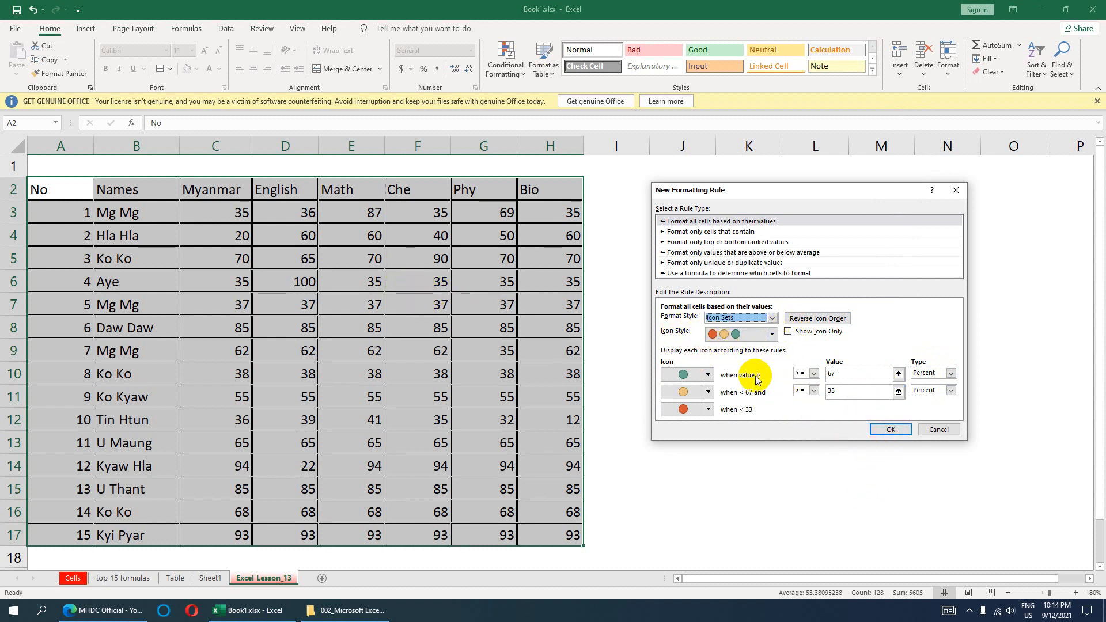
click(891, 429)
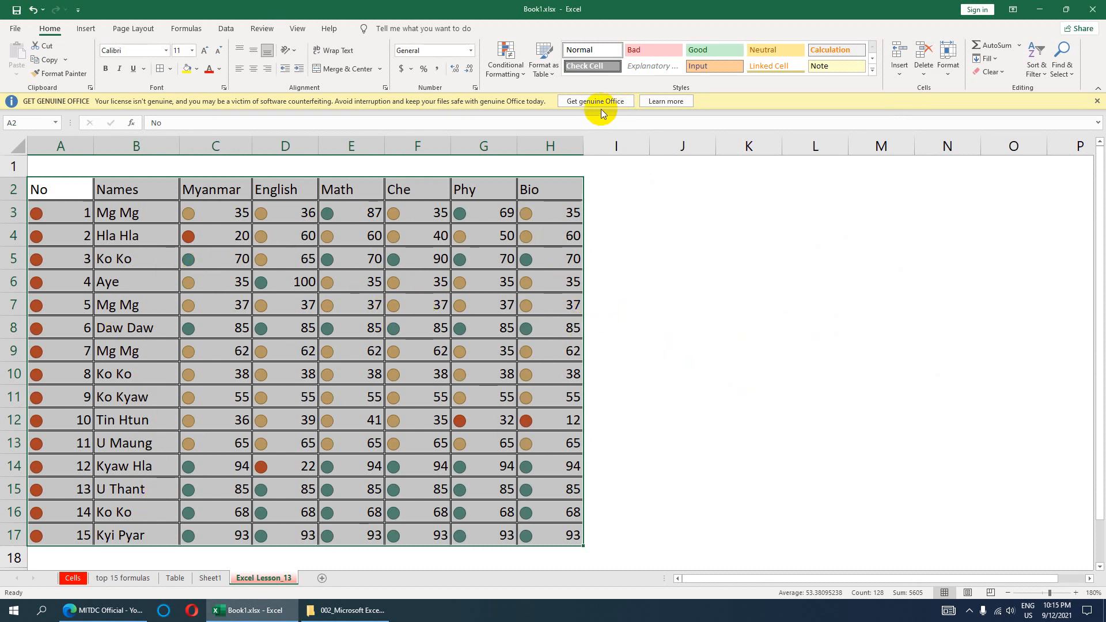
- Add the Red - Yellow - Green Color Scale to the selected marks table
click(508, 65)
mouse_move(528, 214)
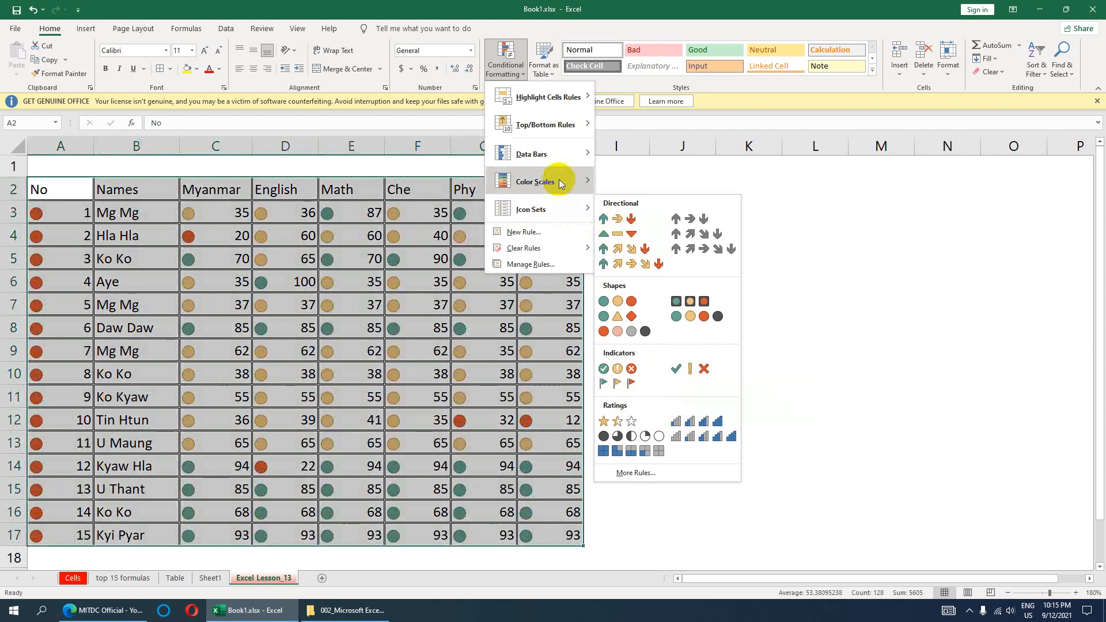
mouse_move(532, 181)
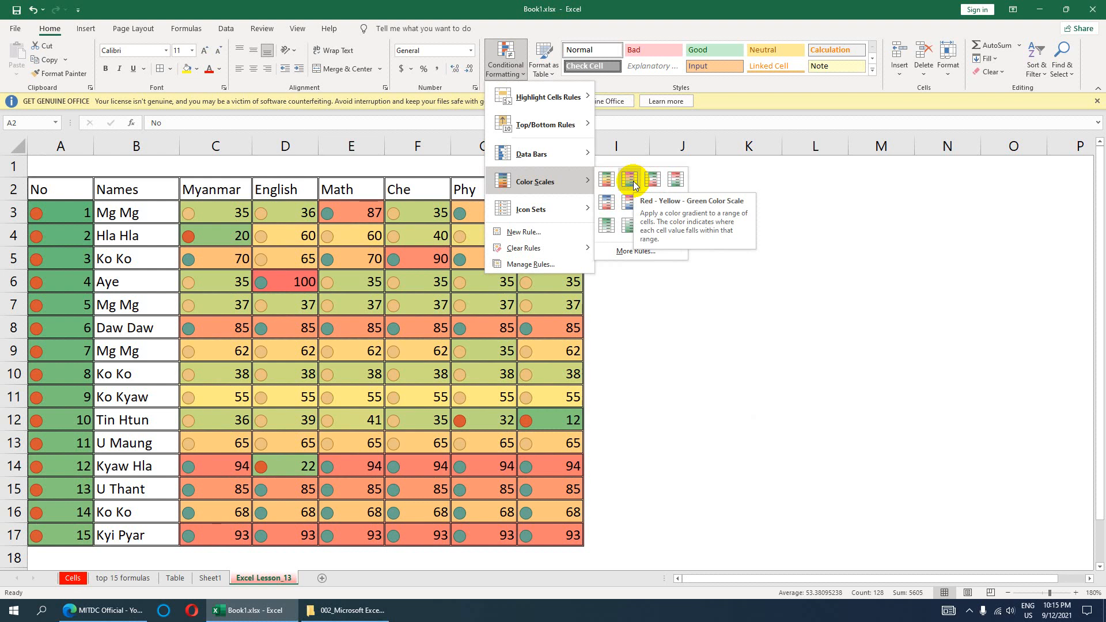
click(634, 181)
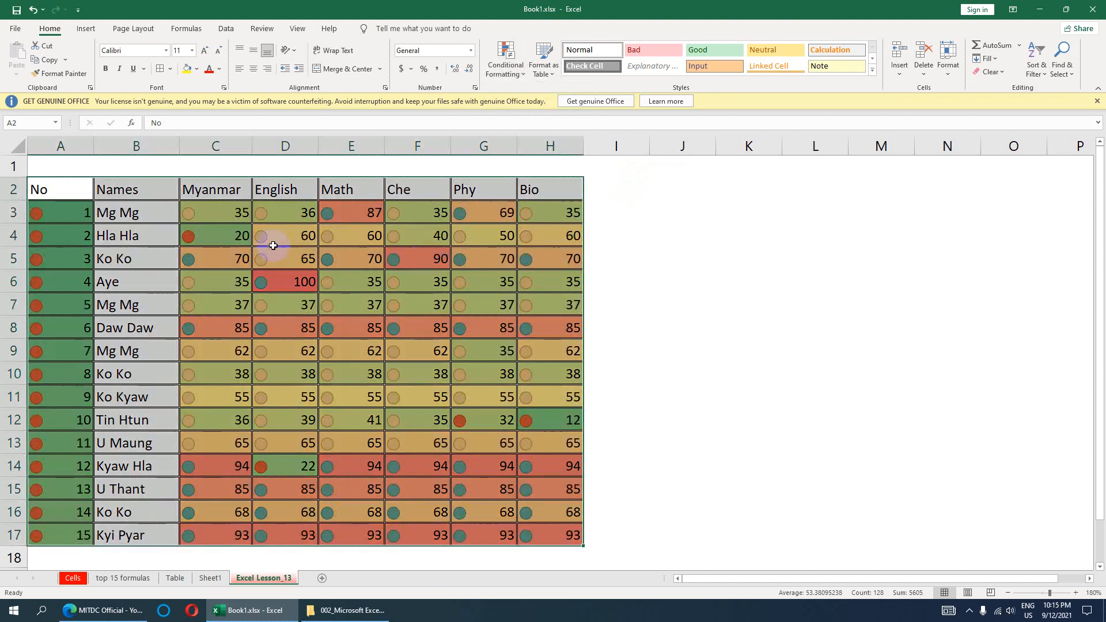
- Examine the color scale shading and icons of individual marks, going across rows 11 and 8 from Myanmar to Bio
click(296, 240)
click(359, 234)
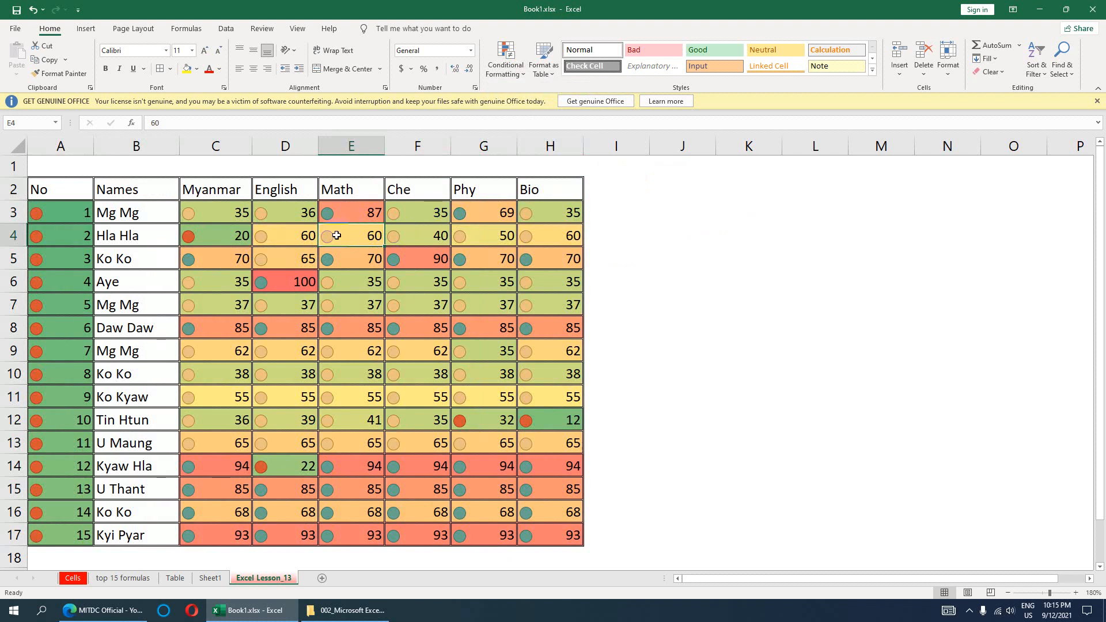
click(275, 285)
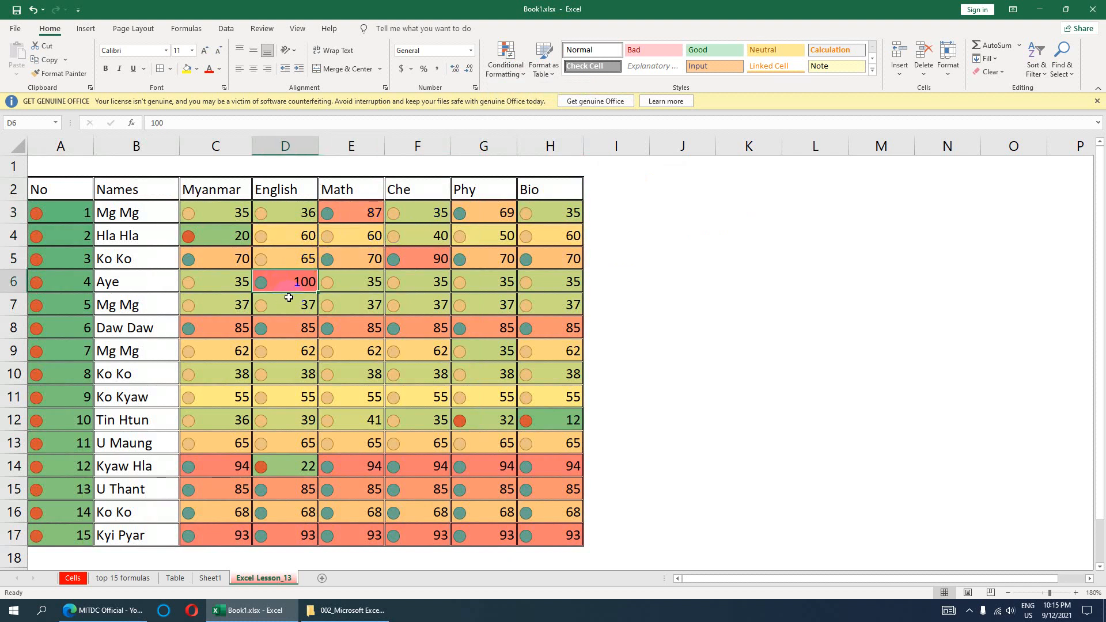
click(290, 464)
click(232, 423)
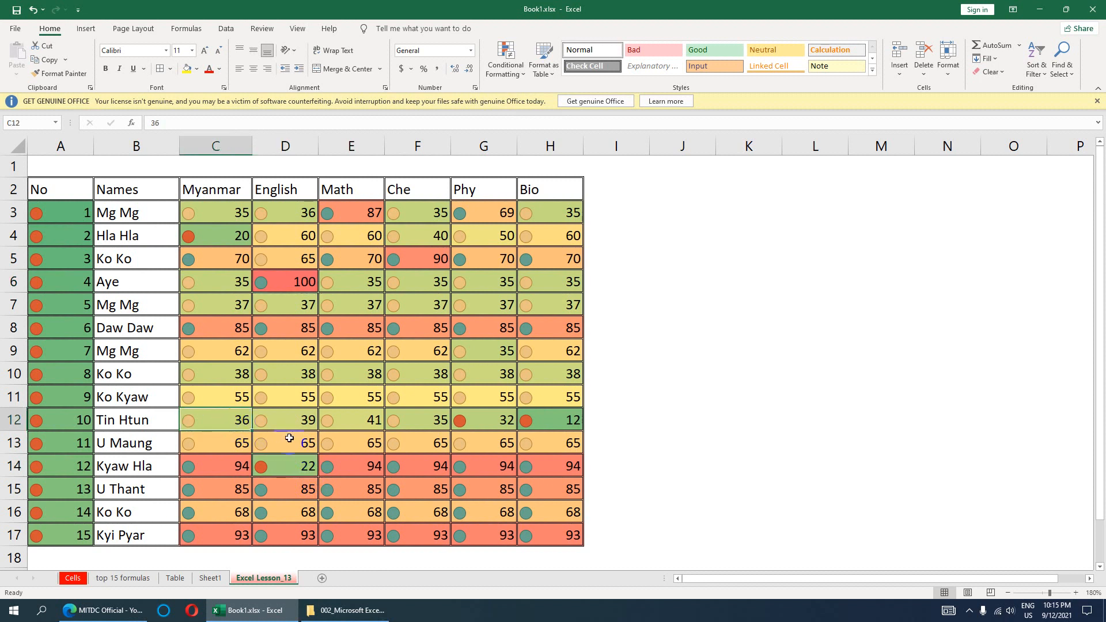
click(232, 396)
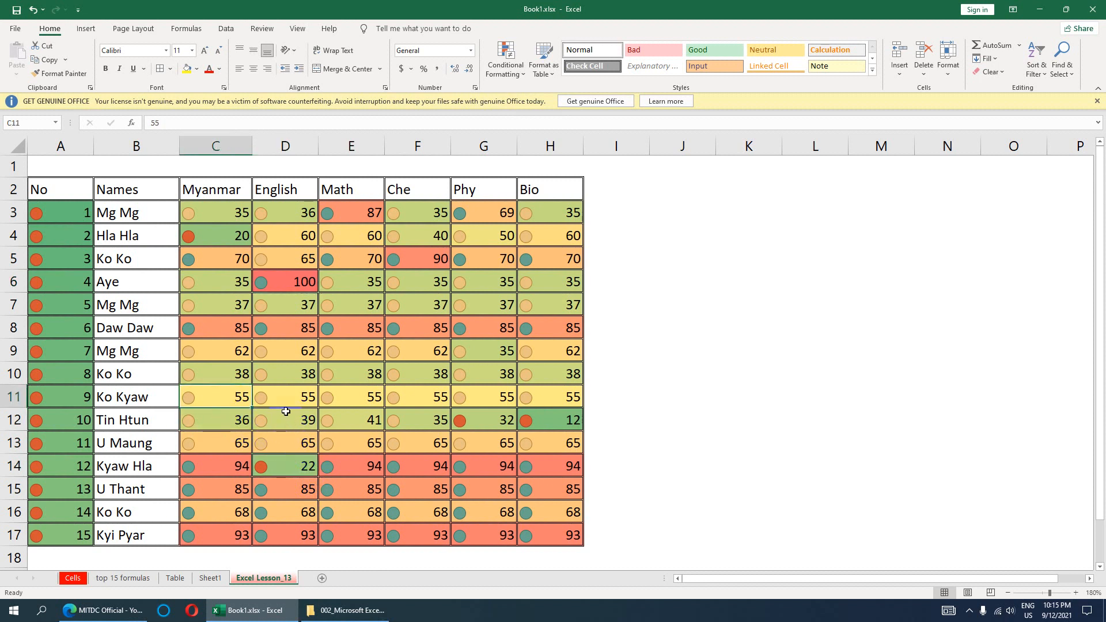
click(288, 398)
click(355, 396)
click(422, 395)
click(472, 399)
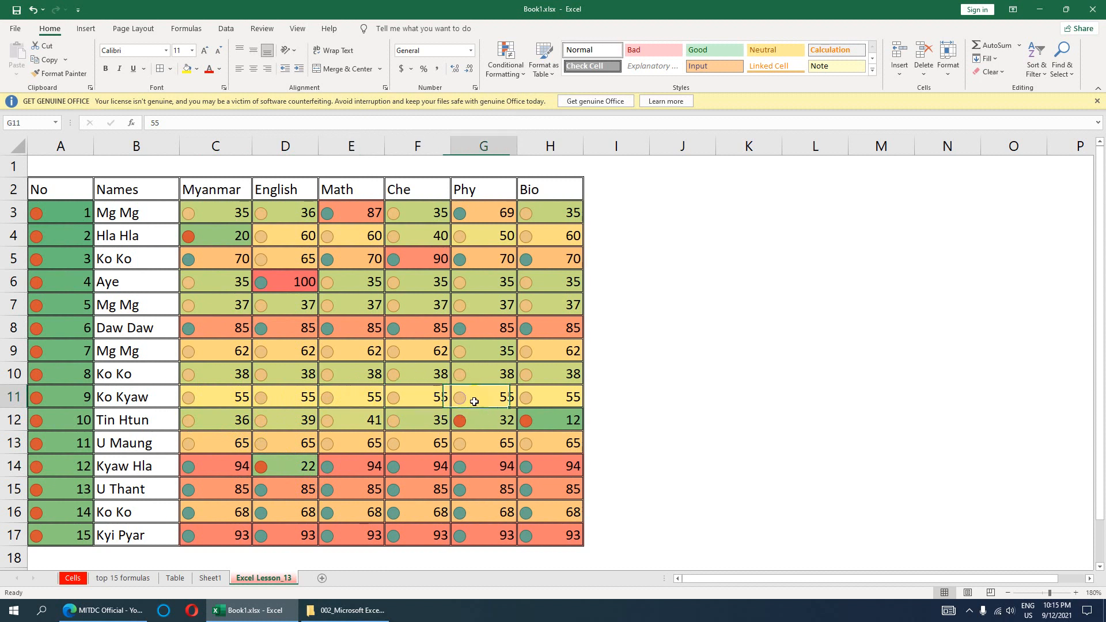
click(542, 394)
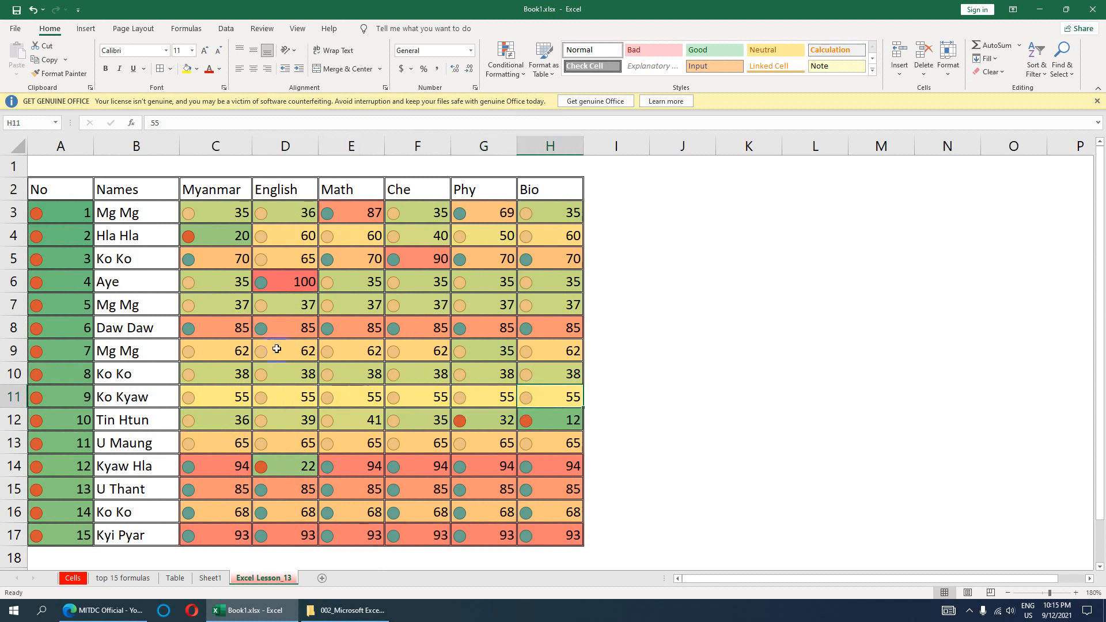
click(237, 329)
click(290, 331)
click(366, 330)
click(403, 330)
click(478, 330)
click(541, 326)
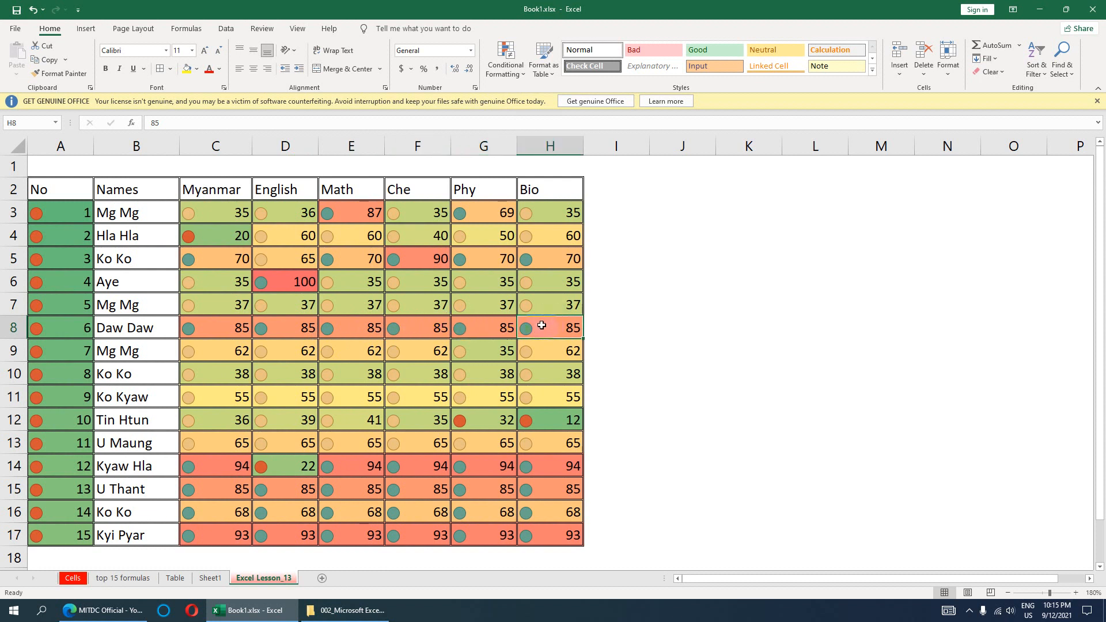
click(484, 320)
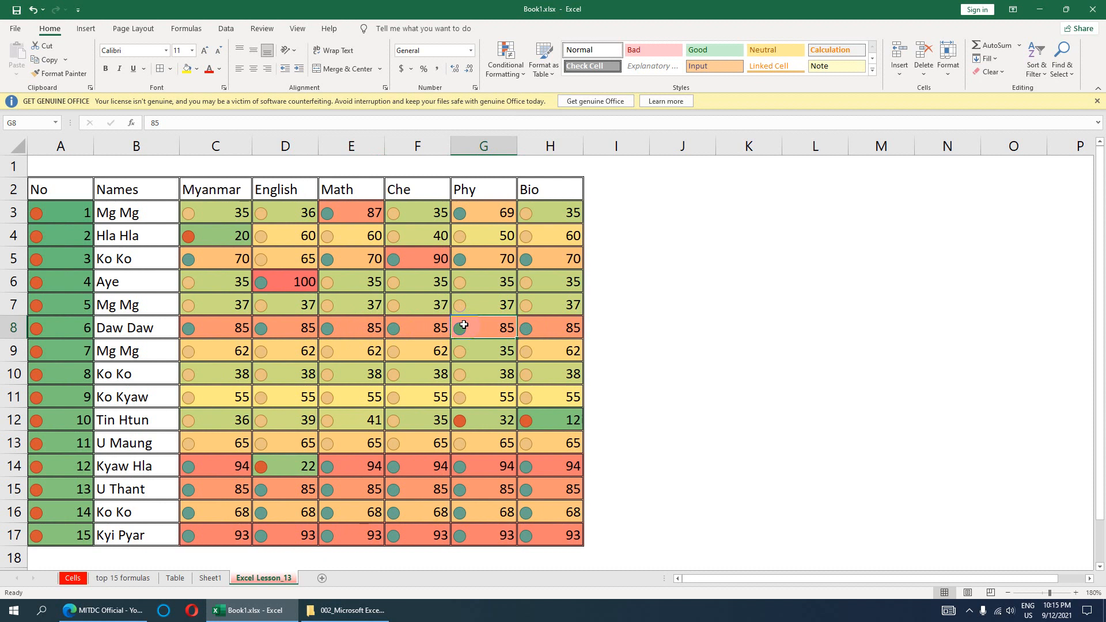
click(505, 60)
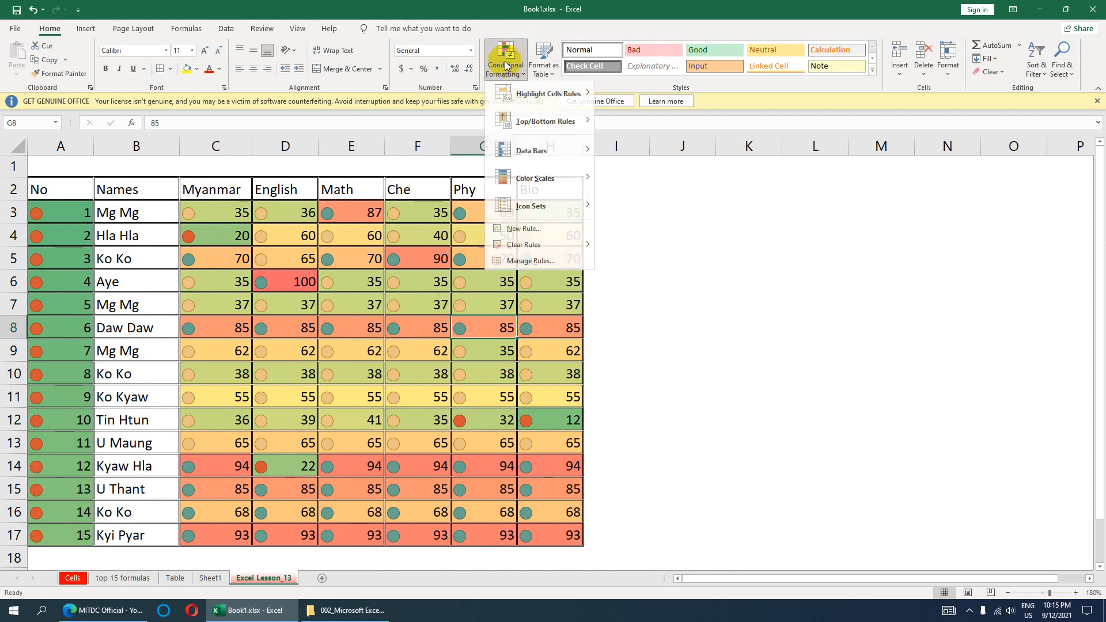
mouse_move(557, 153)
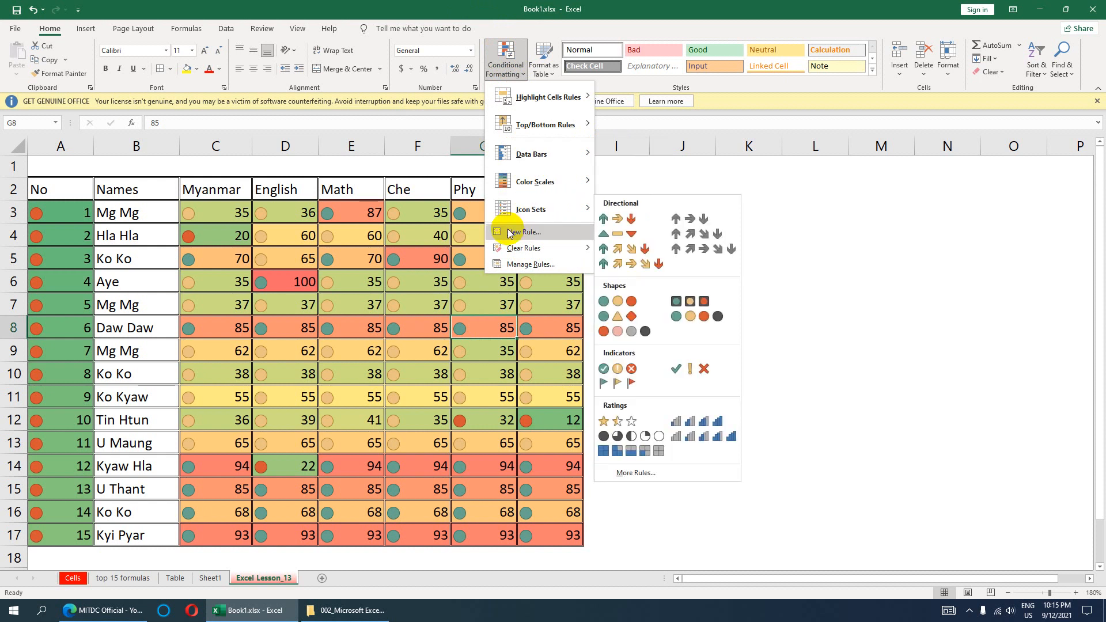
mouse_move(546, 128)
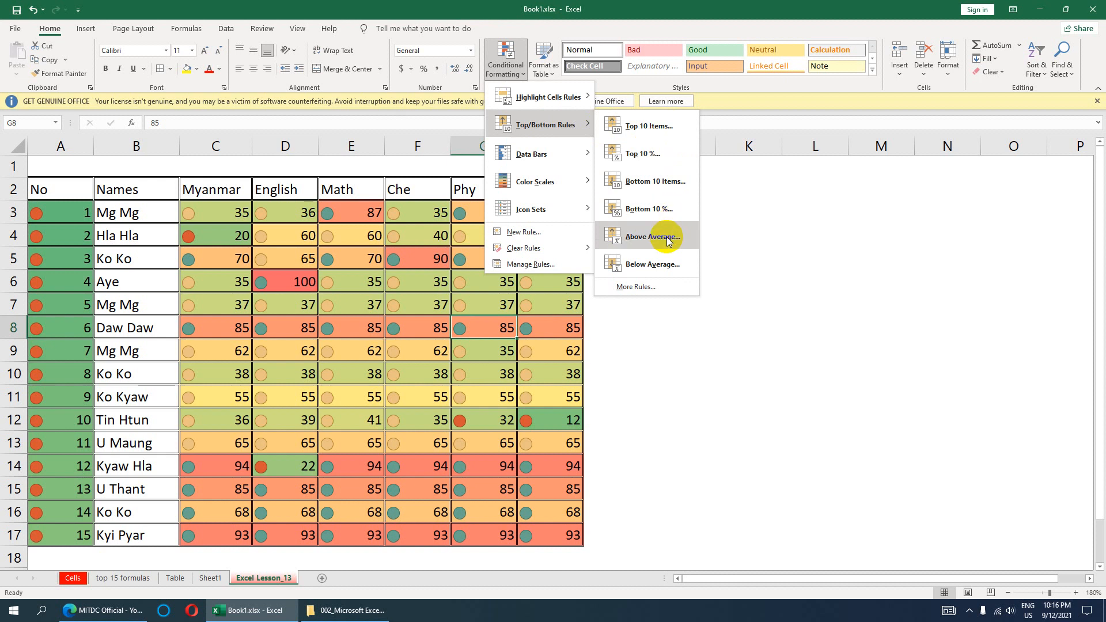
mouse_move(554, 99)
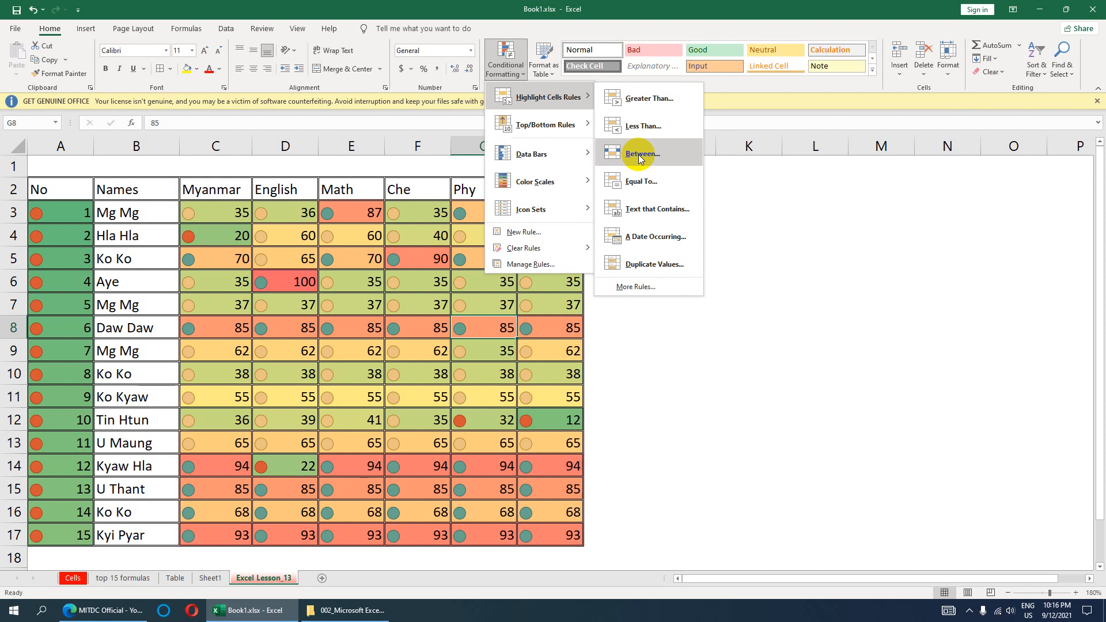
click(113, 189)
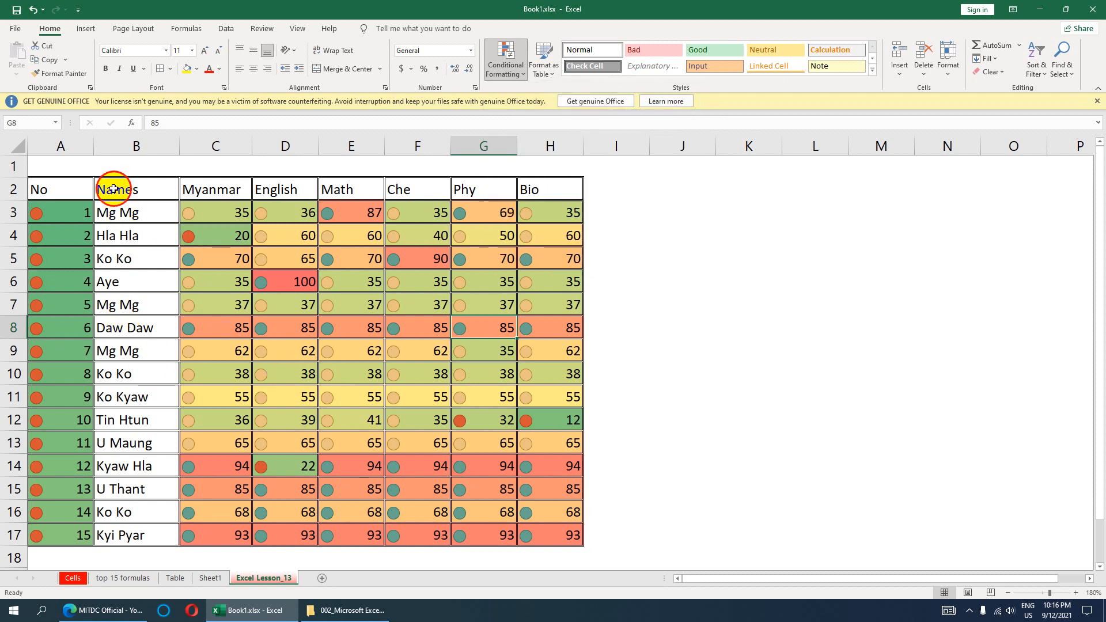
drag(42, 186, 426, 353)
click(112, 228)
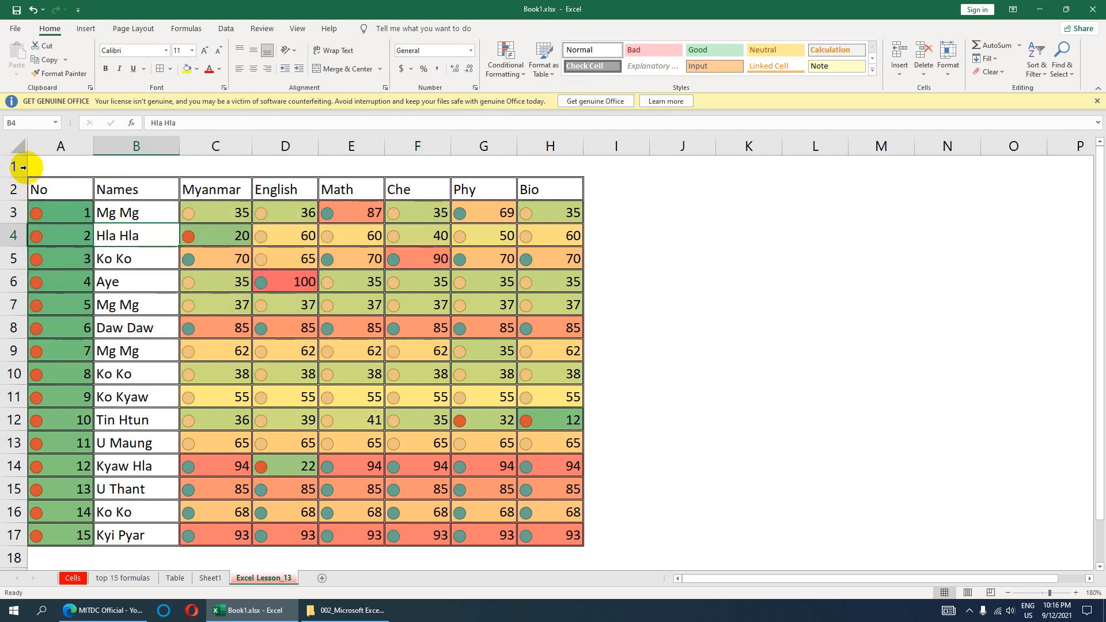
- Select all cells and clear the conditional formatting rules from the entire sheet
click(15, 144)
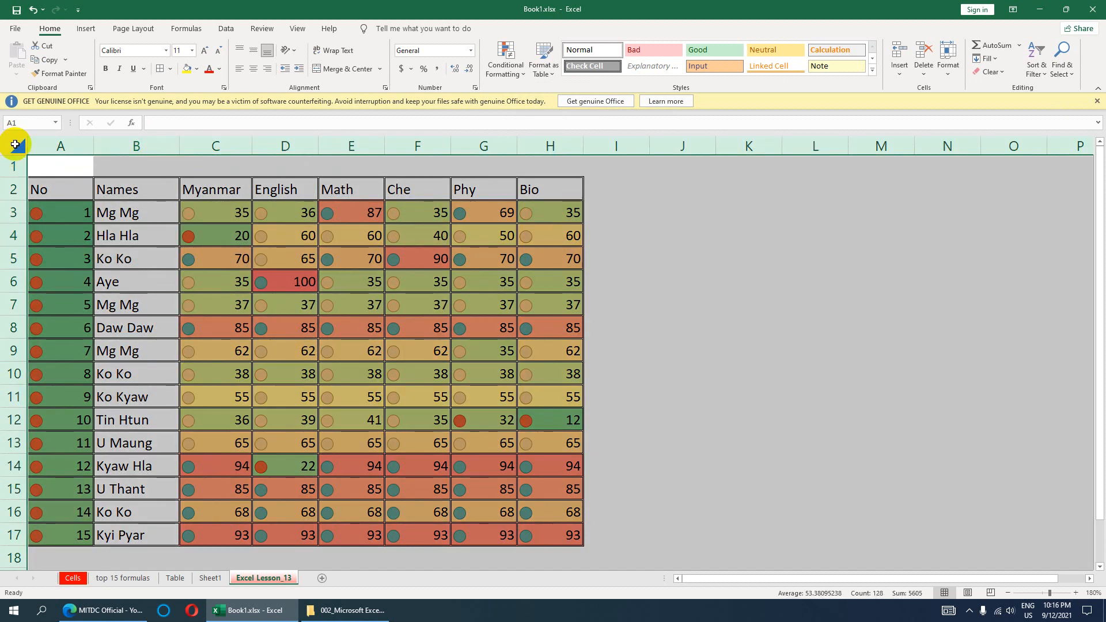
click(506, 67)
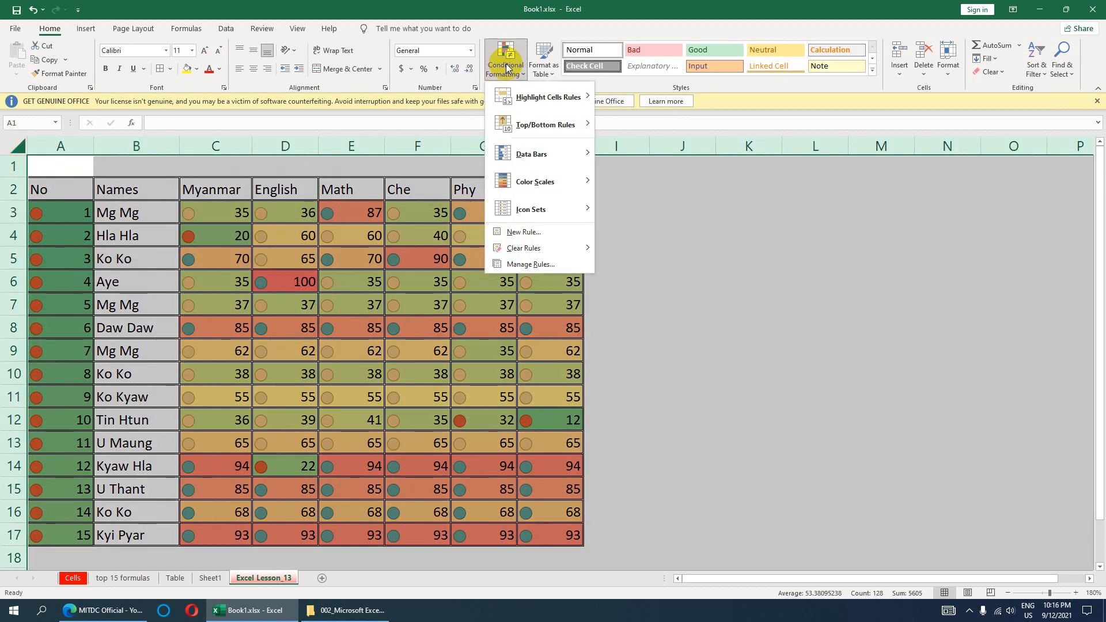
mouse_move(529, 248)
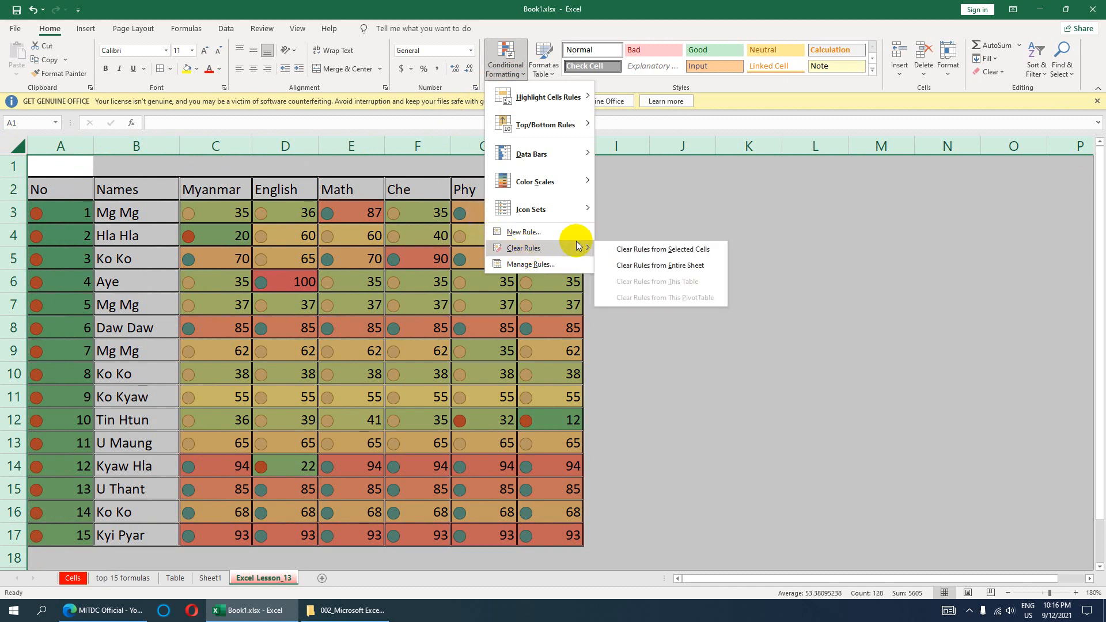
click(665, 265)
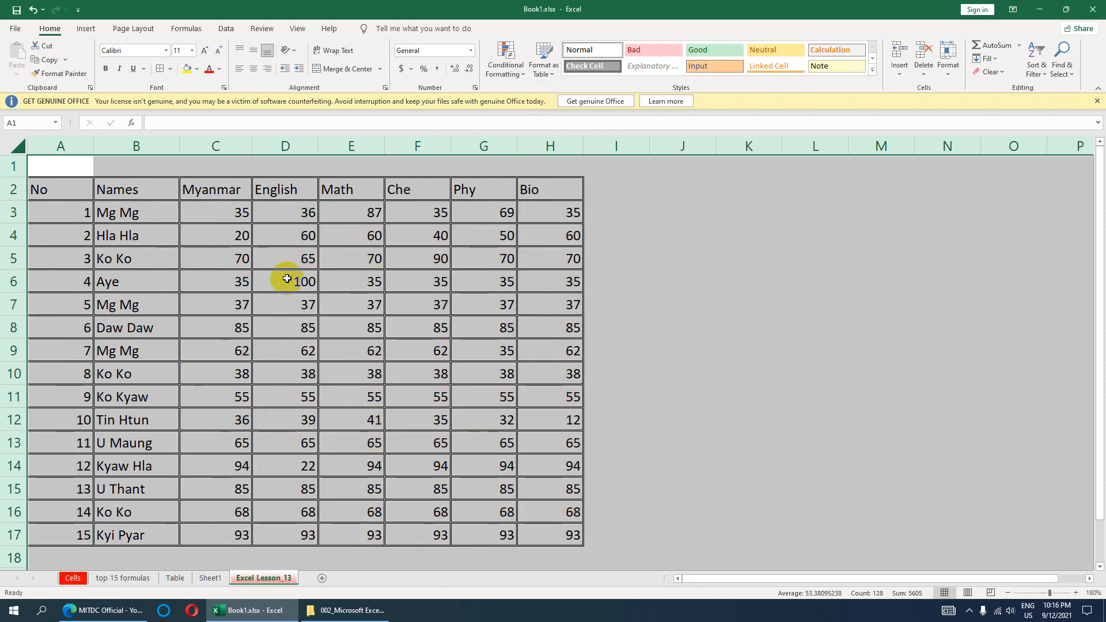